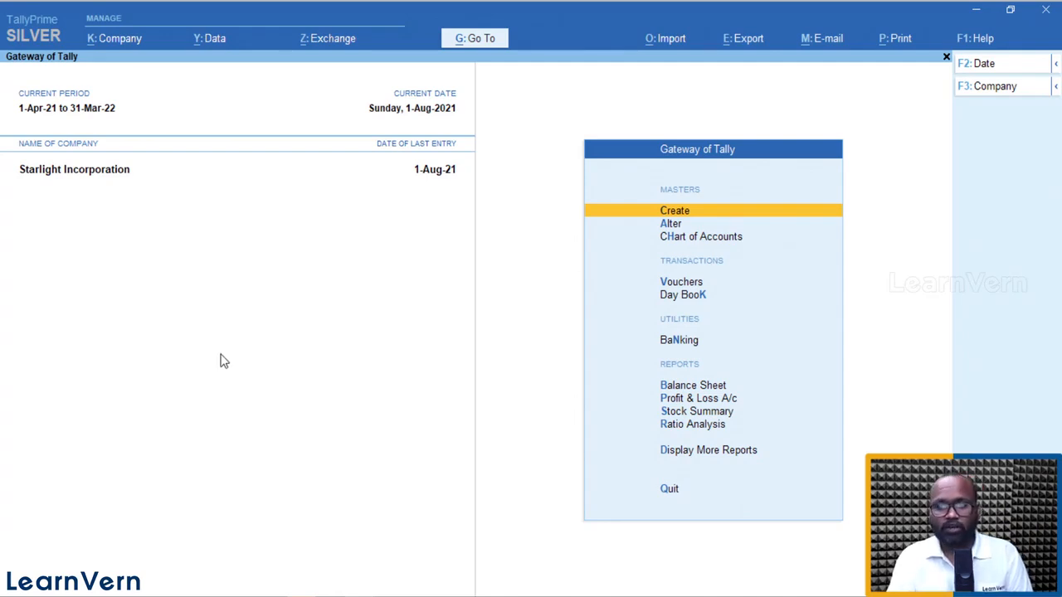
# Search the available reports for payroll and view the Payroll Statutory Summary, closing it when done
pyautogui.hotkey('alt', 'g')
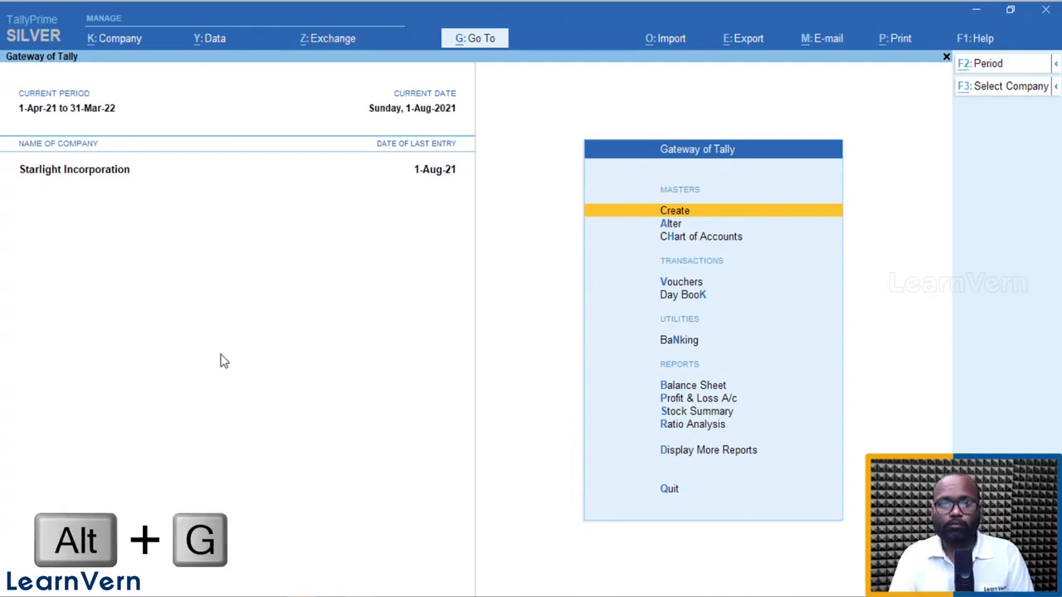
pyautogui.write('Payro')
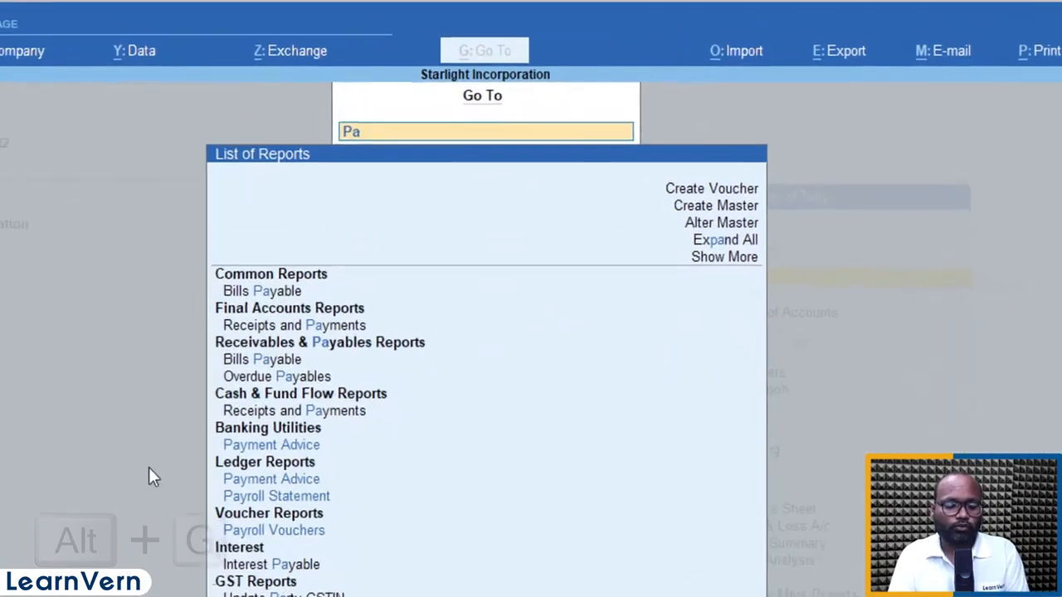
pyautogui.write('l')
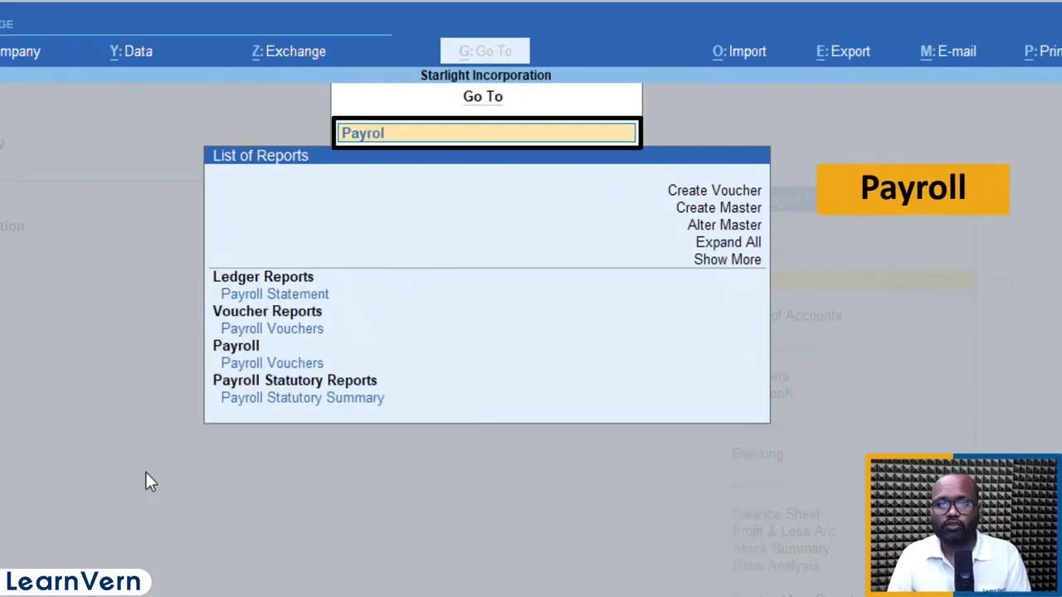
pyautogui.press('Down')
pyautogui.press('Down')
pyautogui.press('Down')
pyautogui.press('Down')
pyautogui.press('Down')
pyautogui.press('Down')
pyautogui.press('Return')
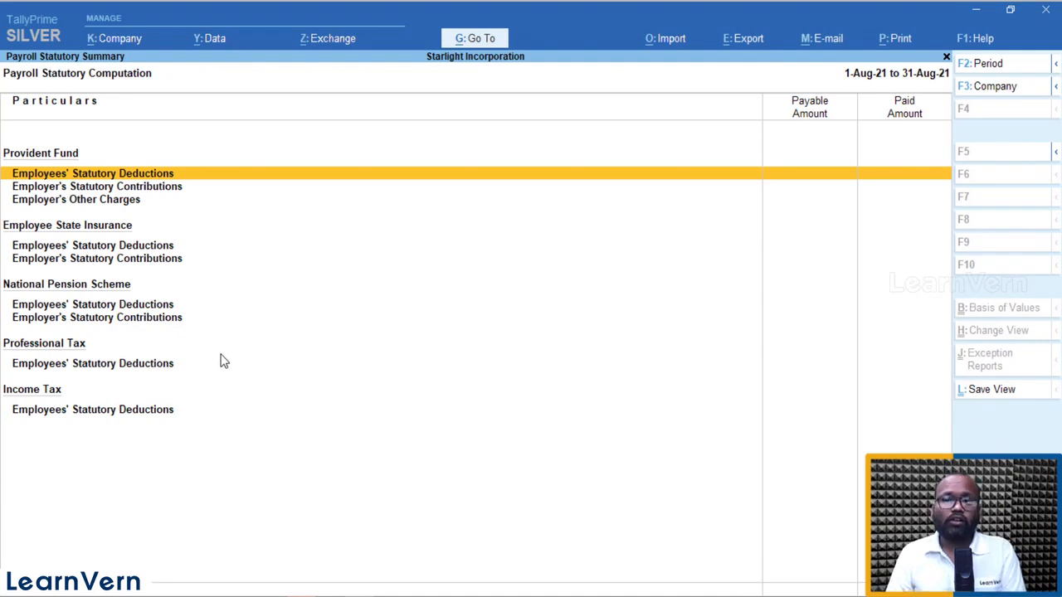
pyautogui.press('Escape')
# Open the Display More Reports list from the Gateway of Tally
pyautogui.press('Down')
pyautogui.press('Down')
pyautogui.press('Down')
pyautogui.press('Down')
pyautogui.press('Down')
pyautogui.press('Down')
pyautogui.press('Down')
pyautogui.press('Down')
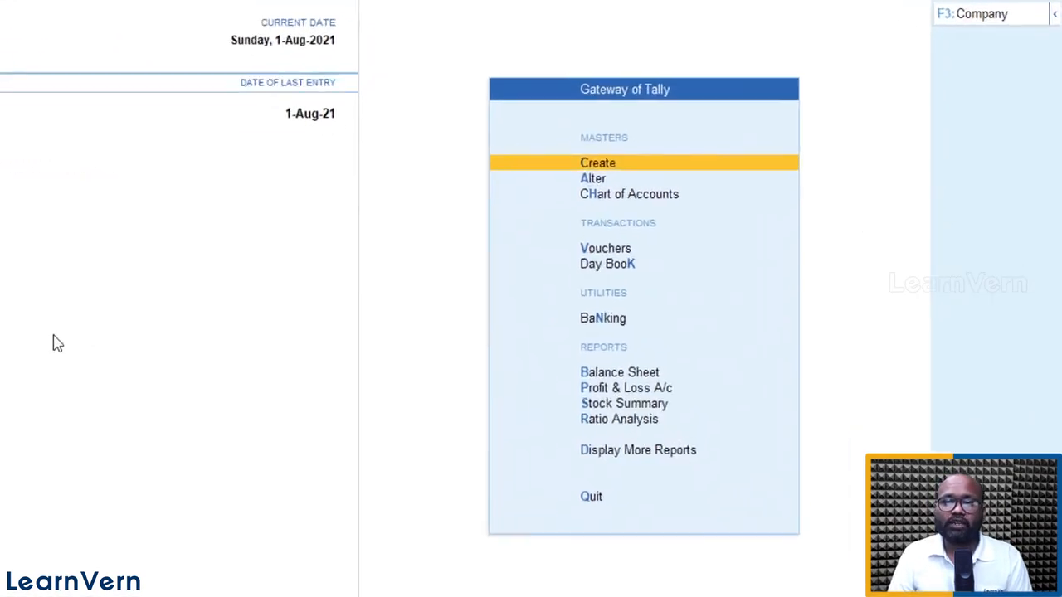
pyautogui.press('Down')
pyautogui.press('Down')
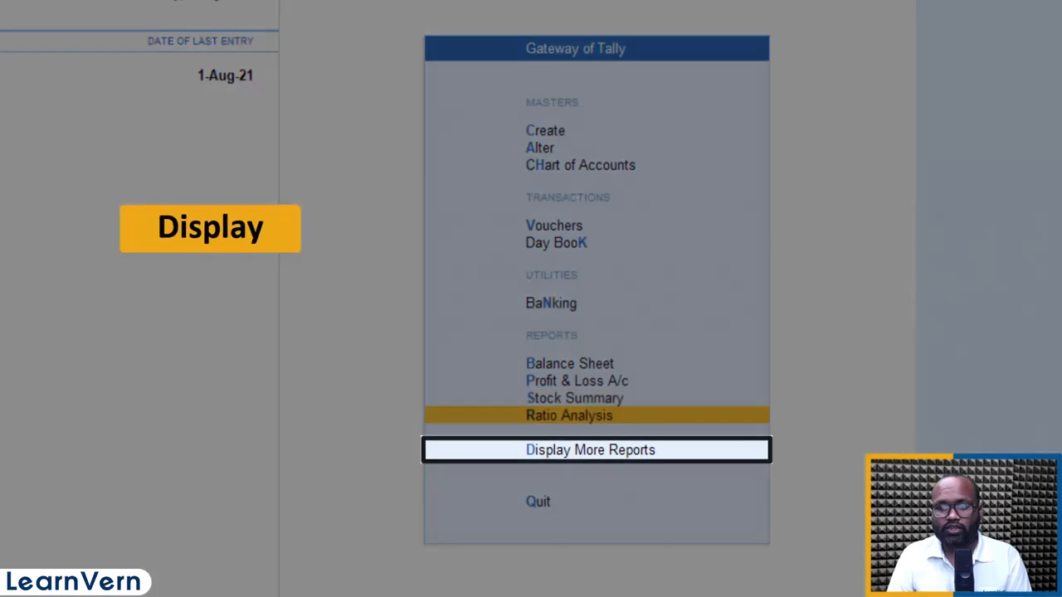
pyautogui.press('Return')
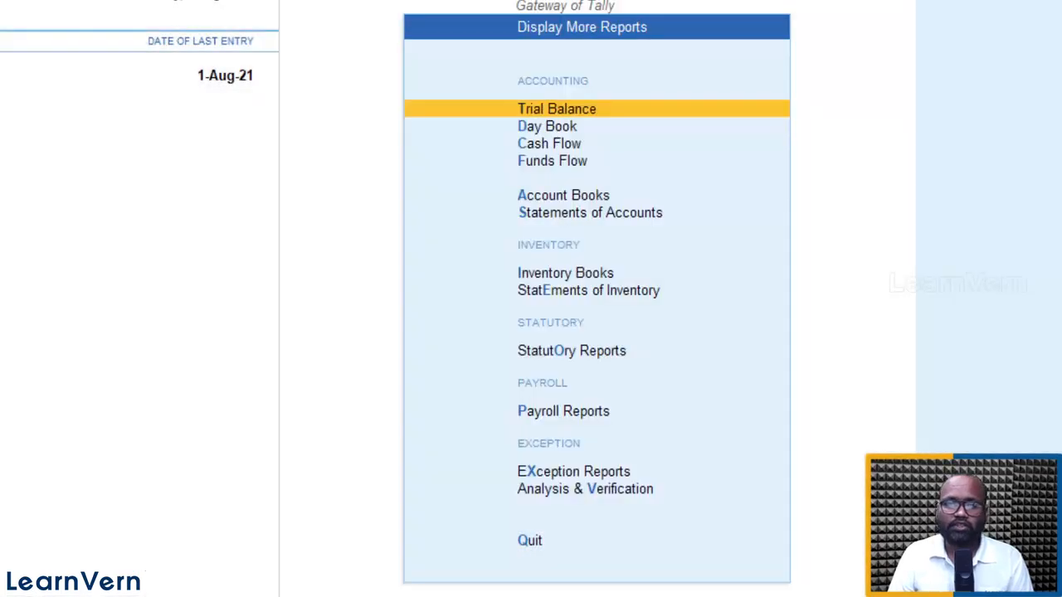
# View the list of general Payroll Reports, such as pay slip and pay sheet, and return to Display More Reports
pyautogui.press('Down')
pyautogui.press('Down')
pyautogui.press('Down')
pyautogui.press('Down')
pyautogui.press('Down')
pyautogui.press('Down')
pyautogui.press('Down')
pyautogui.press('Down')
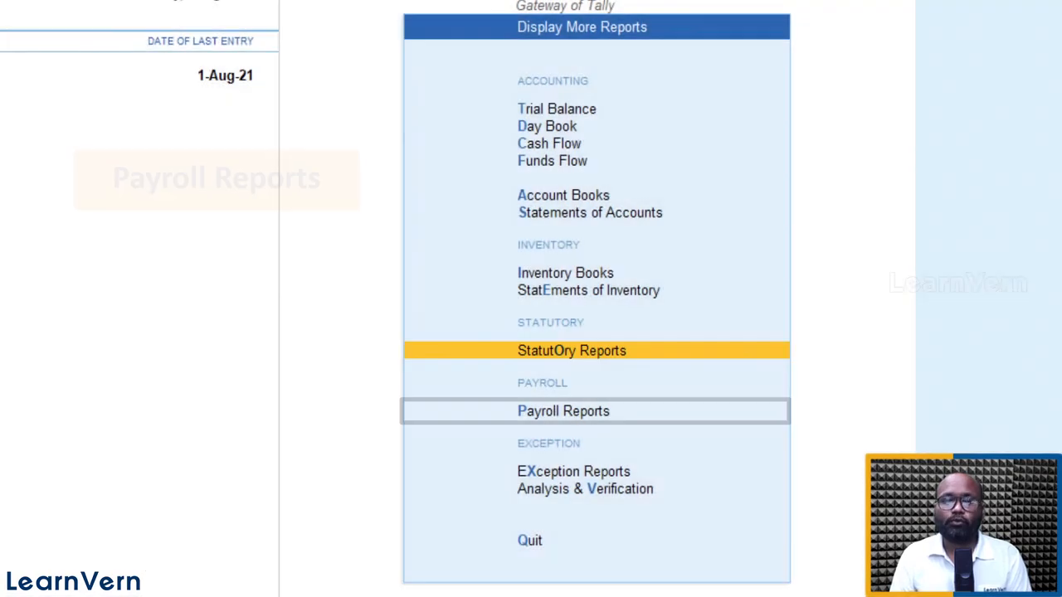
pyautogui.press('Down')
pyautogui.press('Return')
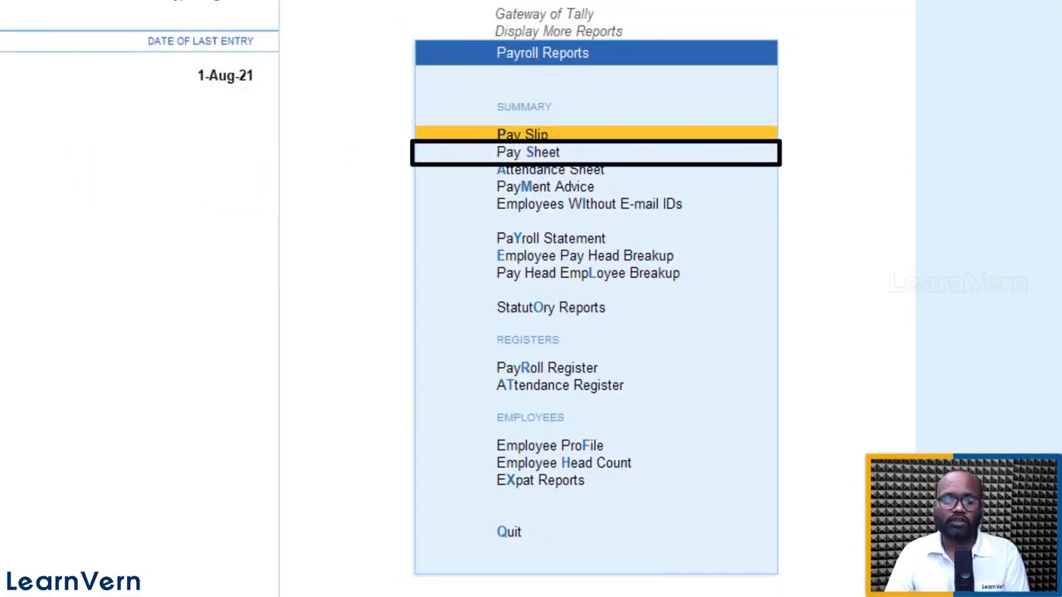
pyautogui.press('Escape')
# Open the Summary report from the Payroll Reports within Statutory Reports
pyautogui.press('Up')
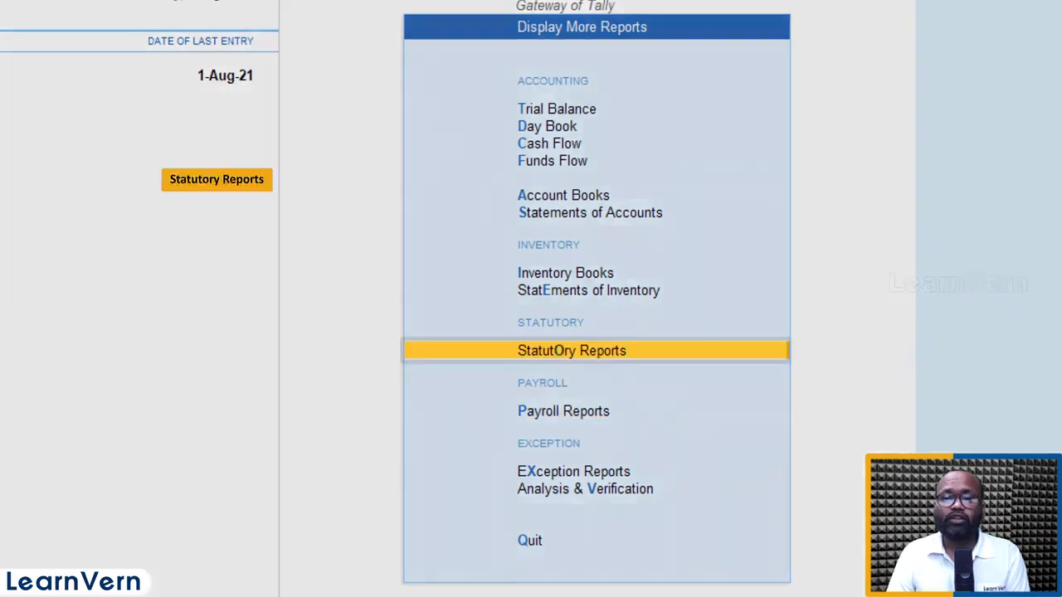
pyautogui.press('Return')
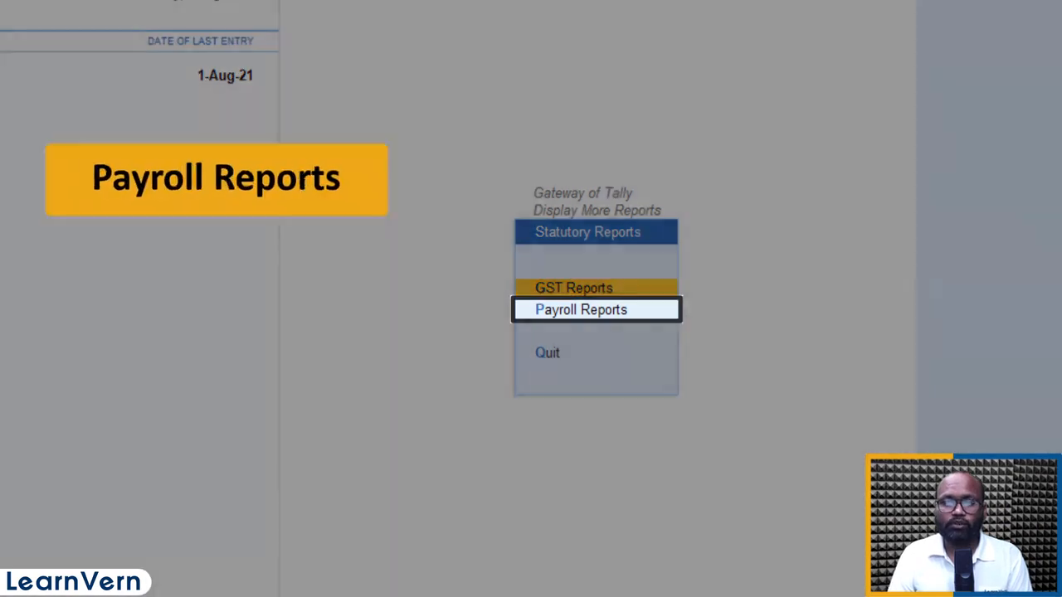
pyautogui.press('Down')
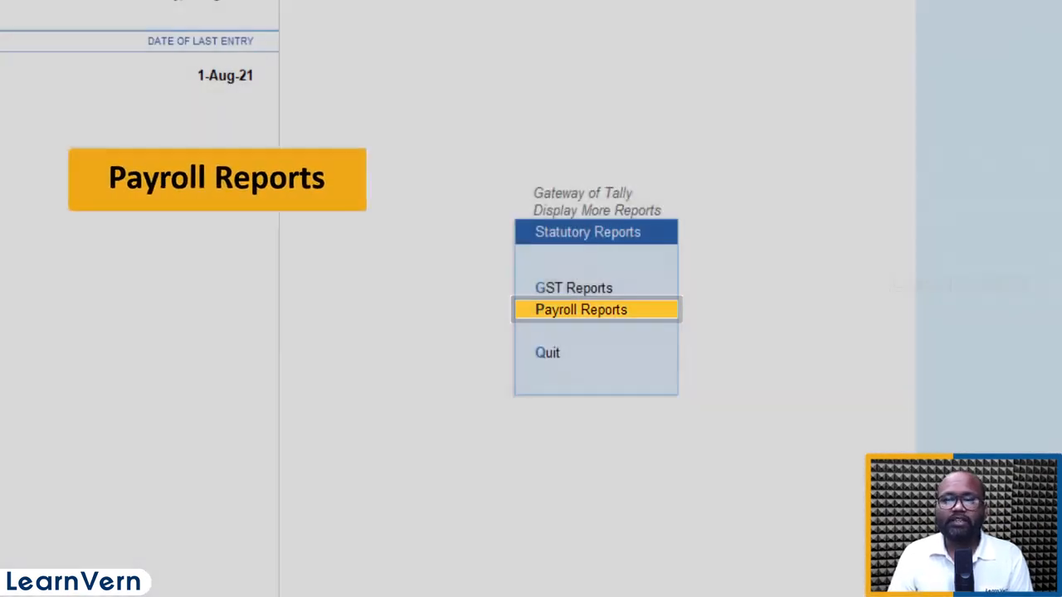
pyautogui.press('Return')
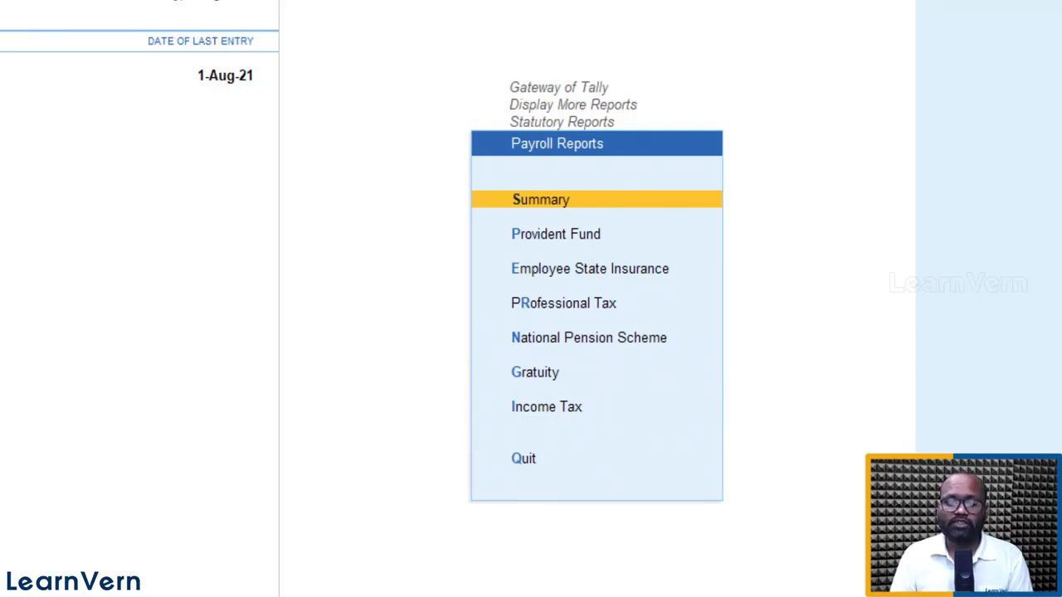
pyautogui.press('Return')
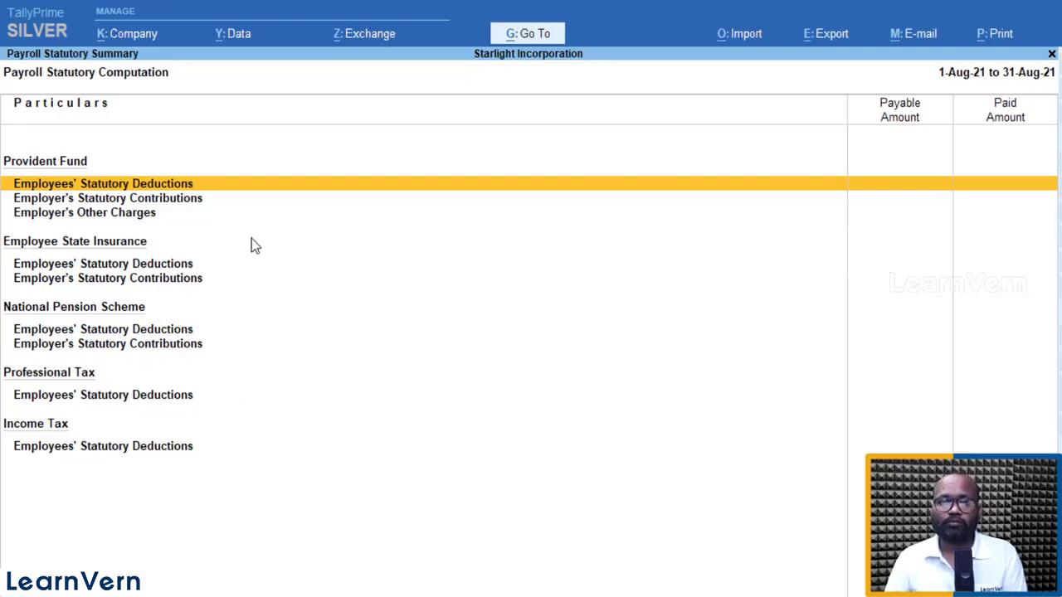
# Set the Payroll Statutory Summary period from 1-Apr-21 to 31-Mar-22
pyautogui.press('F2')
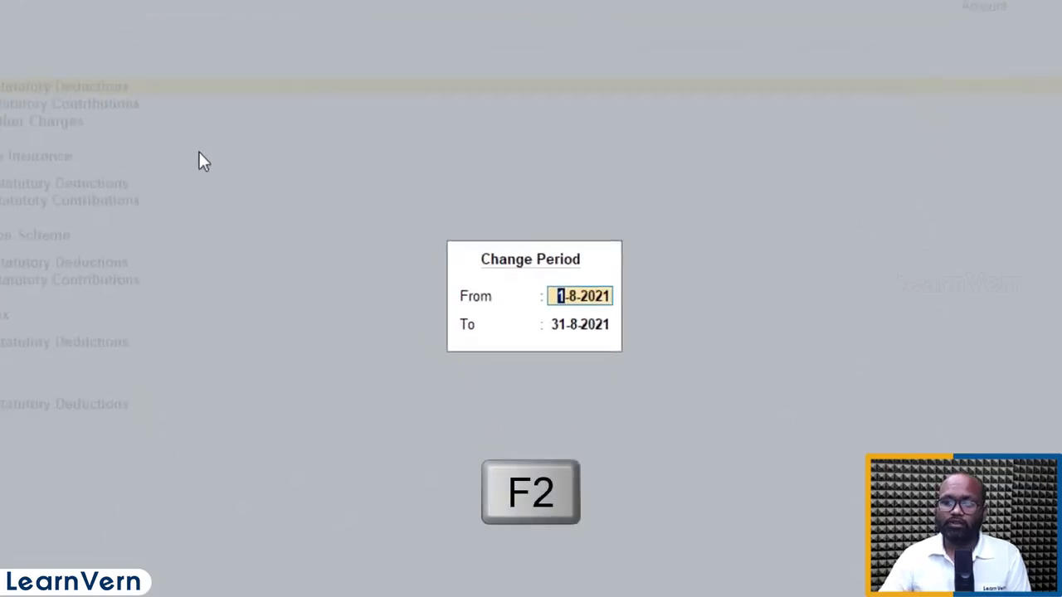
pyautogui.write('1.4.21')
pyautogui.press('Return')
pyautogui.write('31.3.22')
pyautogui.press('Return')
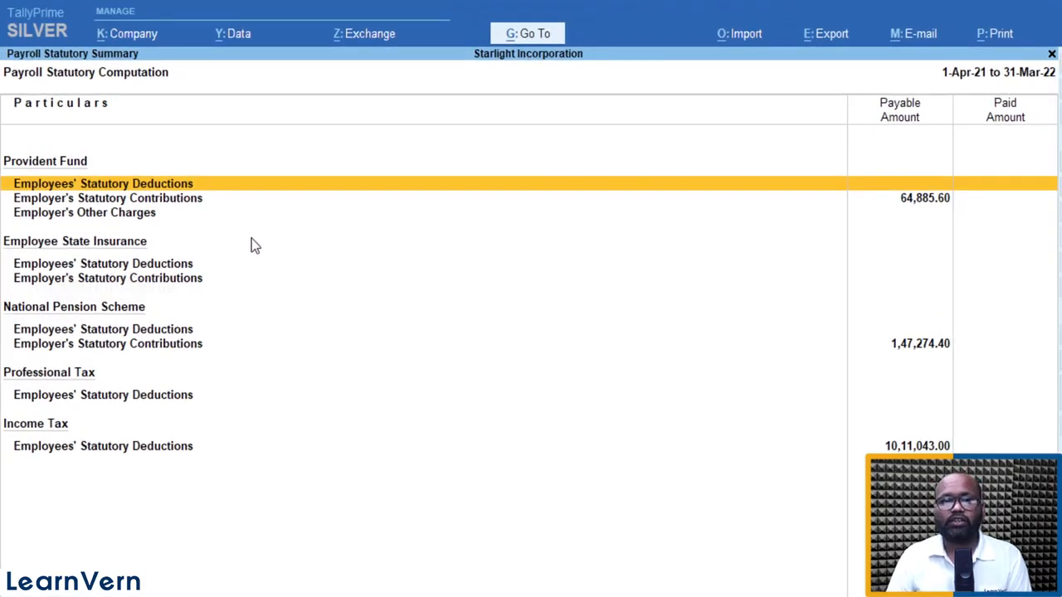
# Examine the summary's payable amounts line by line, from the Provident Fund through the National Pension Scheme to Income Tax
pyautogui.press('Down')
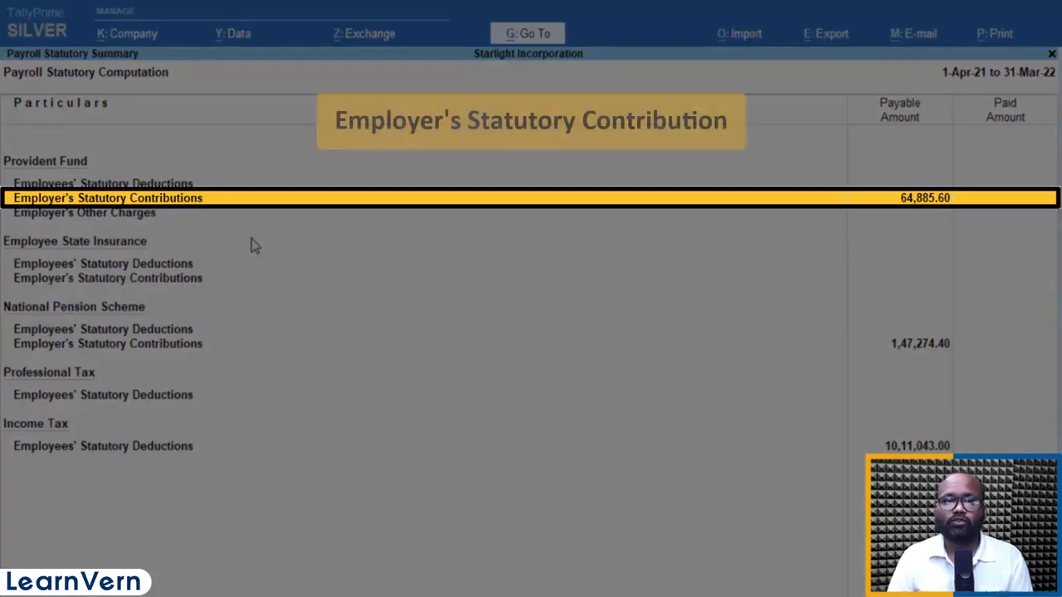
pyautogui.press('Down')
pyautogui.press('Down')
pyautogui.press('Down')
pyautogui.press('Down')
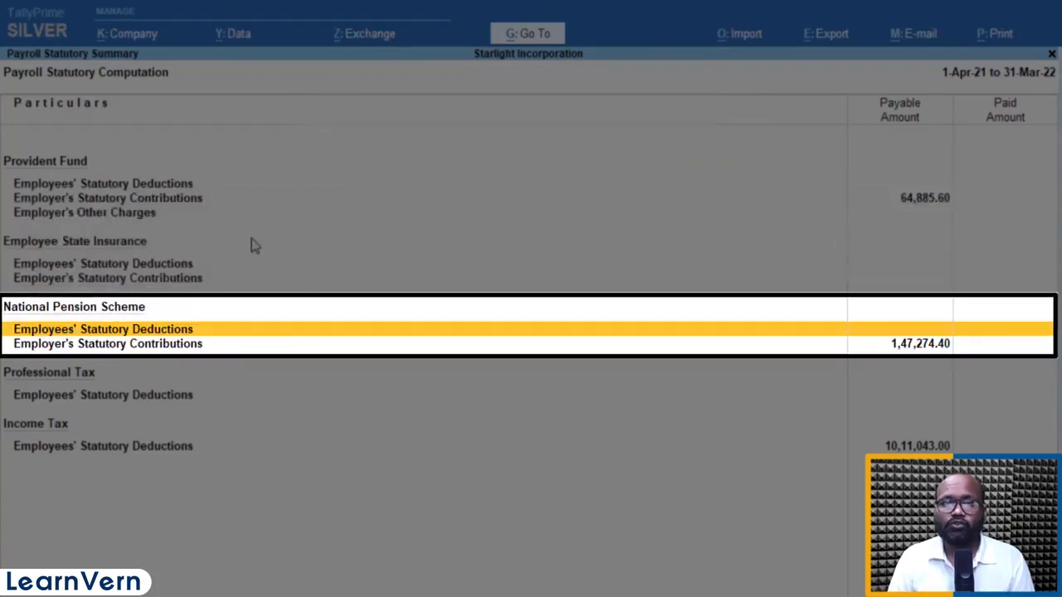
pyautogui.press('Down')
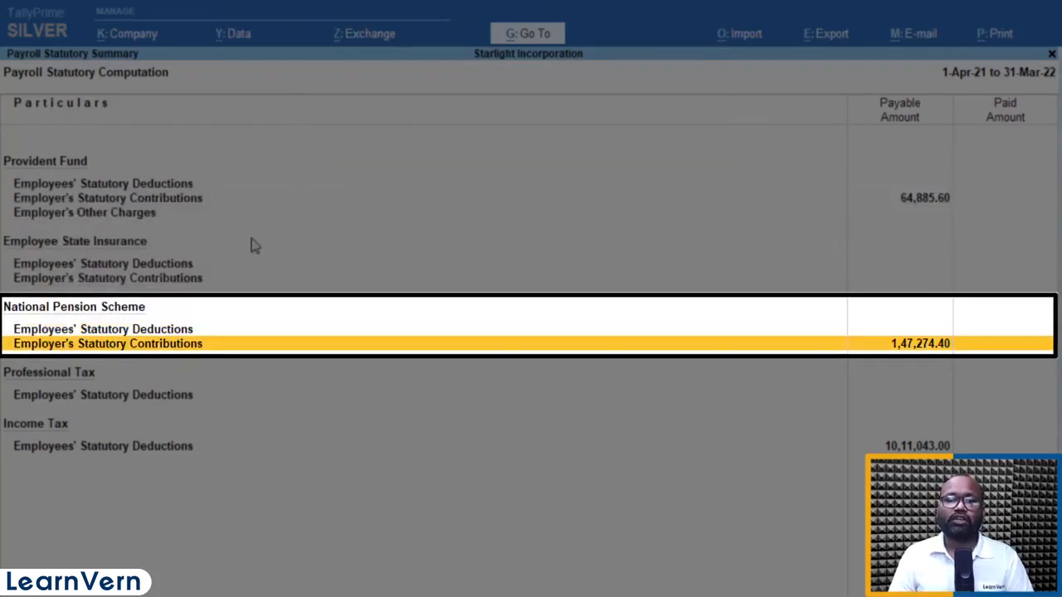
pyautogui.press('Down')
pyautogui.press('Up')
pyautogui.press('Down')
pyautogui.press('Down')
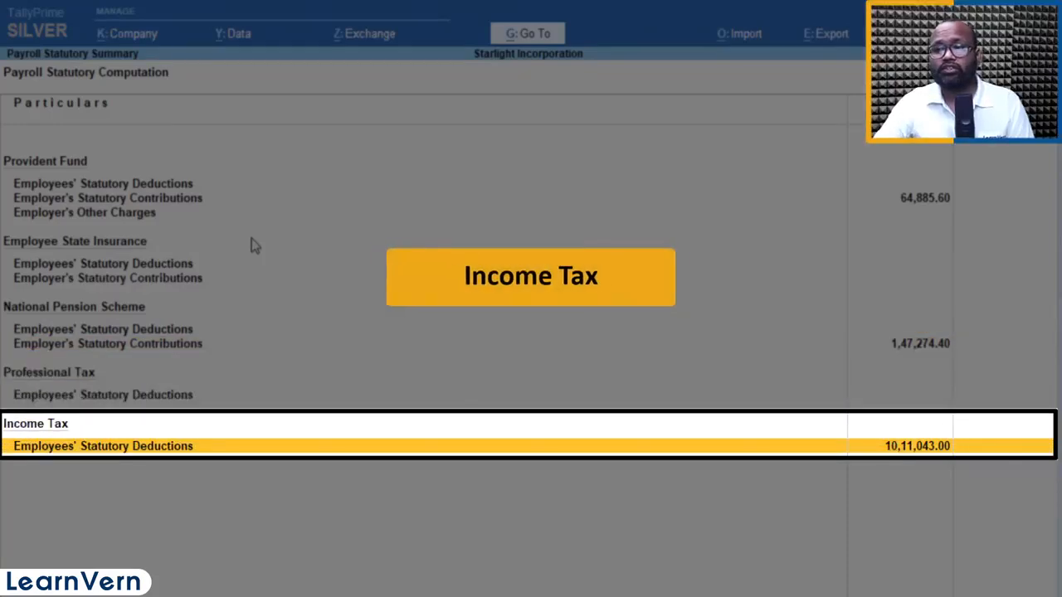
# Drill down from the Income Tax deductions to the employee's payroll vouchers, and return to the summary
pyautogui.press('Return')
pyautogui.press('Return')
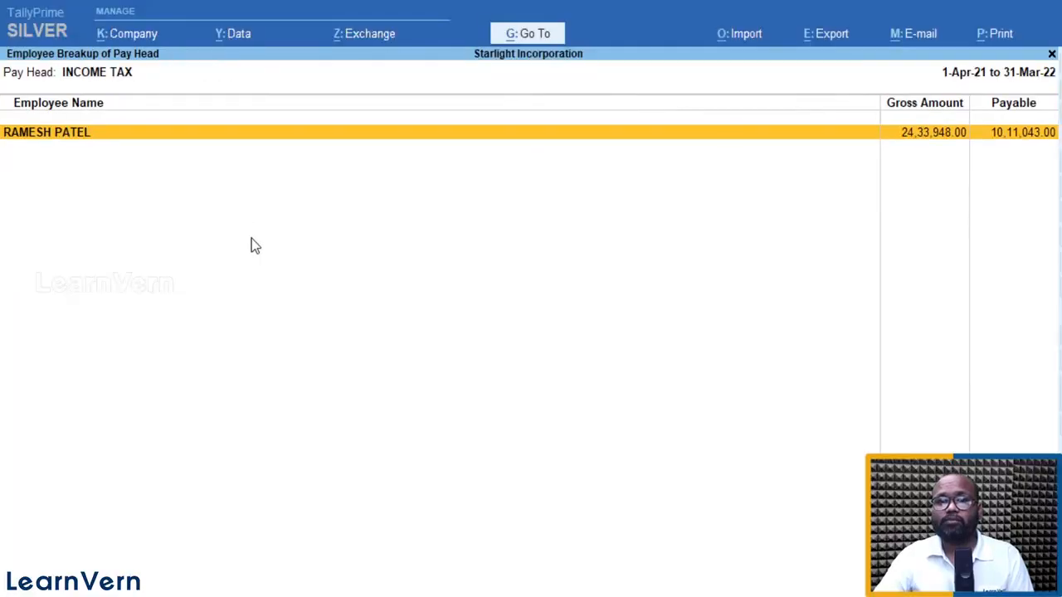
pyautogui.press('Return')
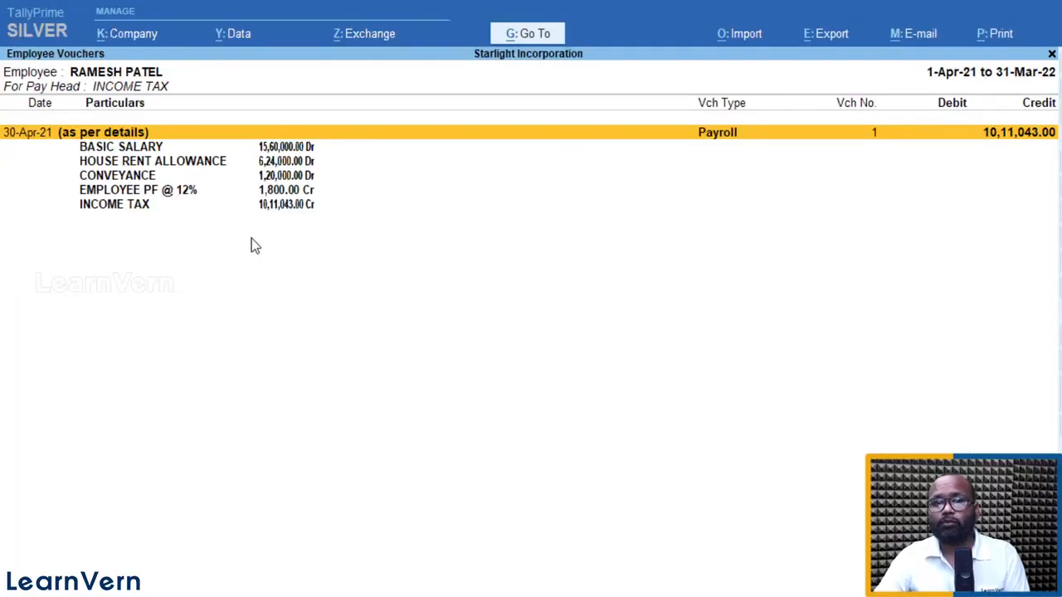
pyautogui.press('Escape')
pyautogui.press('Escape')
pyautogui.press('Escape')
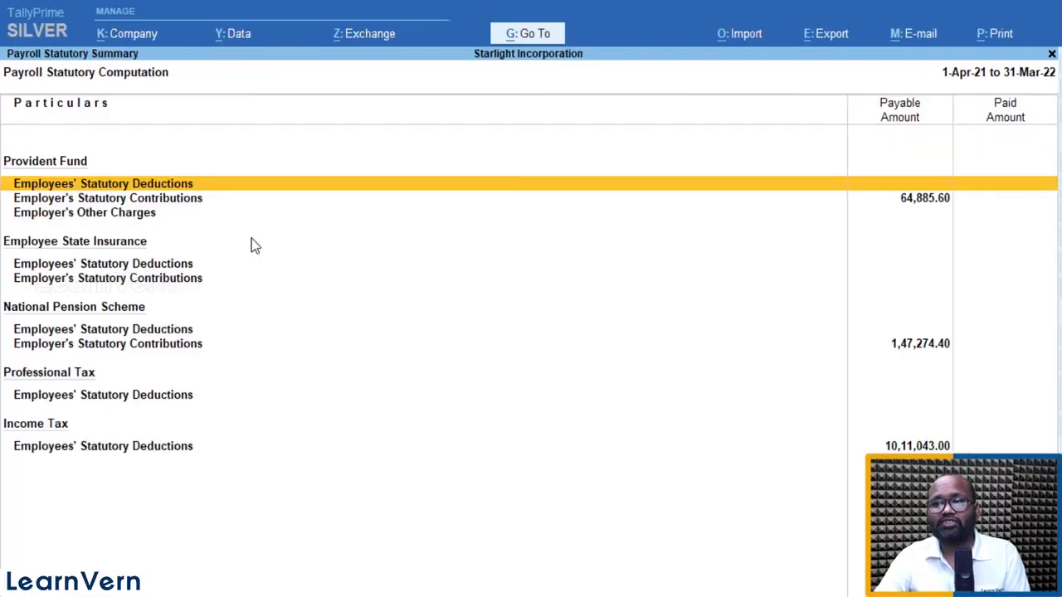
# View the employee breakup of the employer's Provident Fund contributions, and close the statutory summary
pyautogui.press('Down')
pyautogui.press('Return')
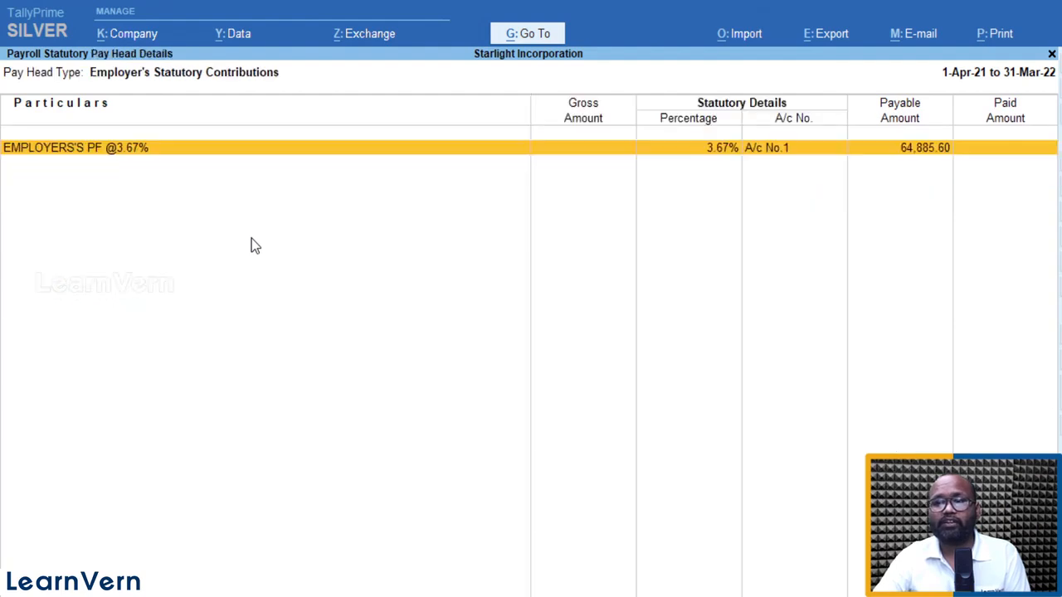
pyautogui.press('Return')
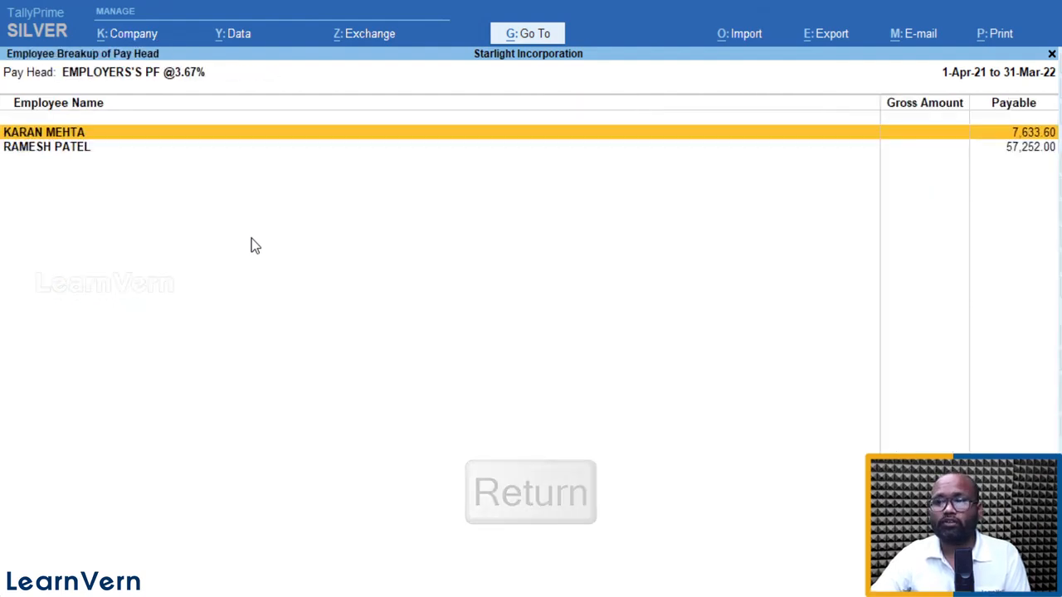
pyautogui.press('Escape')
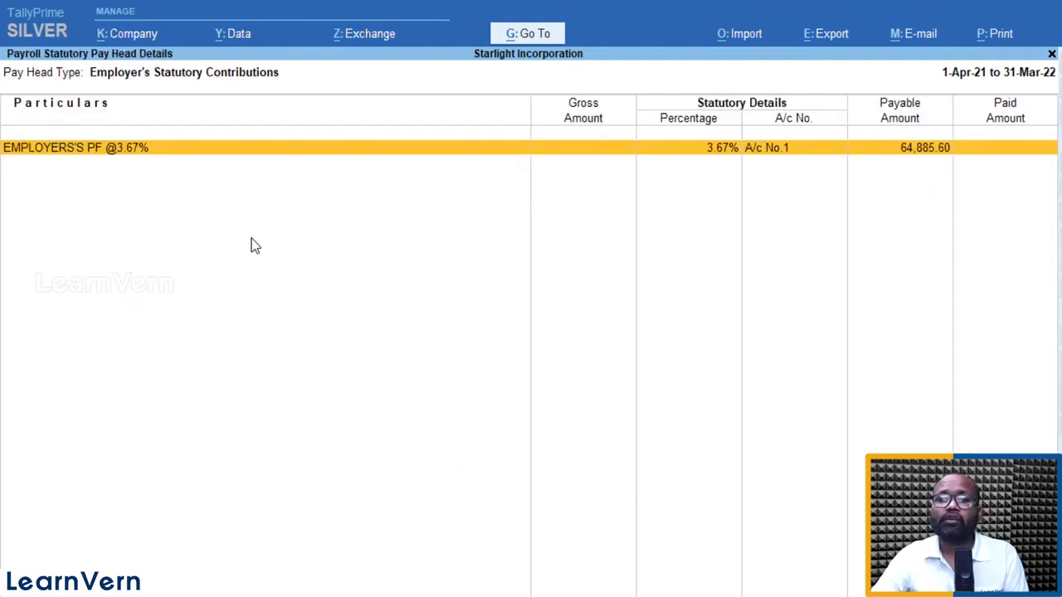
pyautogui.press('Escape')
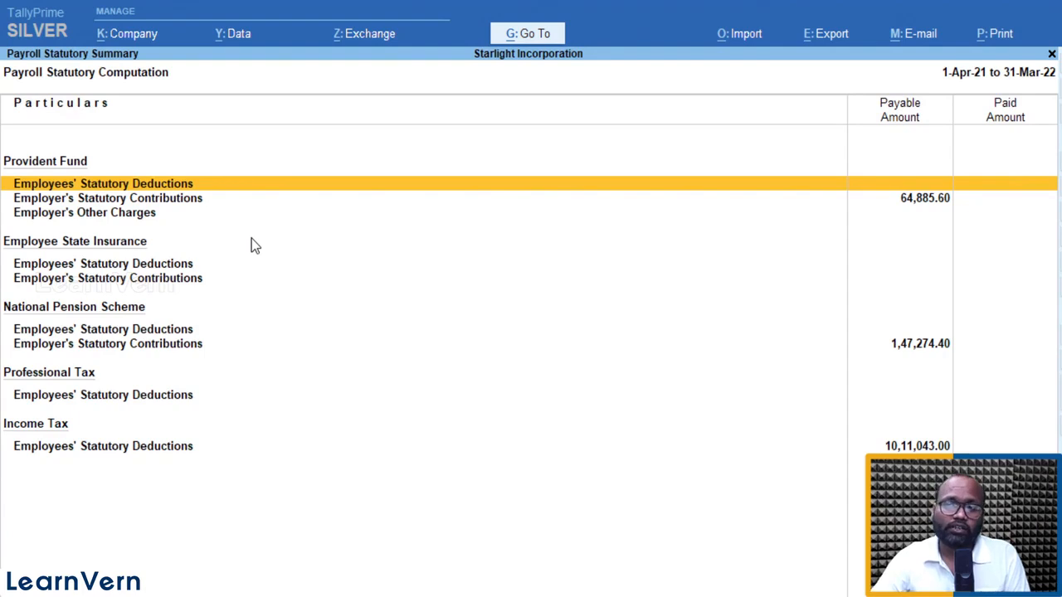
pyautogui.press('Escape')
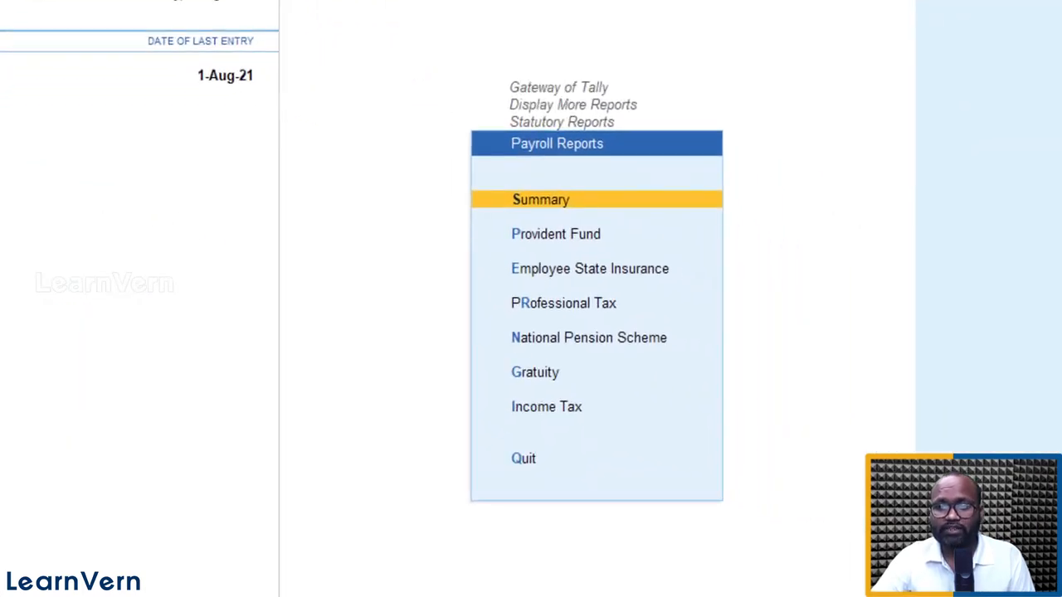
# Open the Provident Fund report list and look through its monthly forms and statements
pyautogui.press('Down')
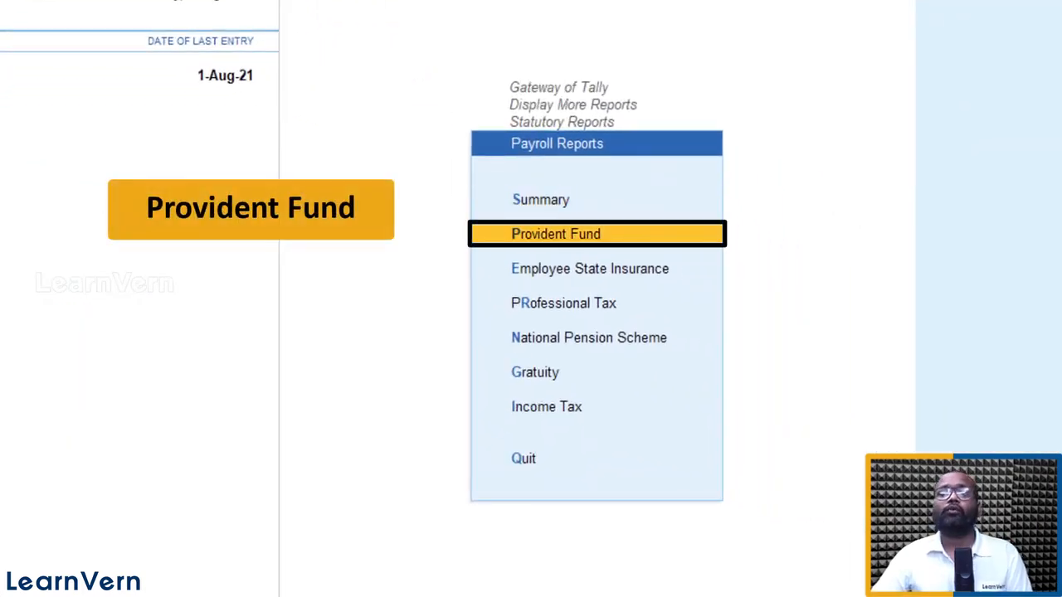
pyautogui.press('Return')
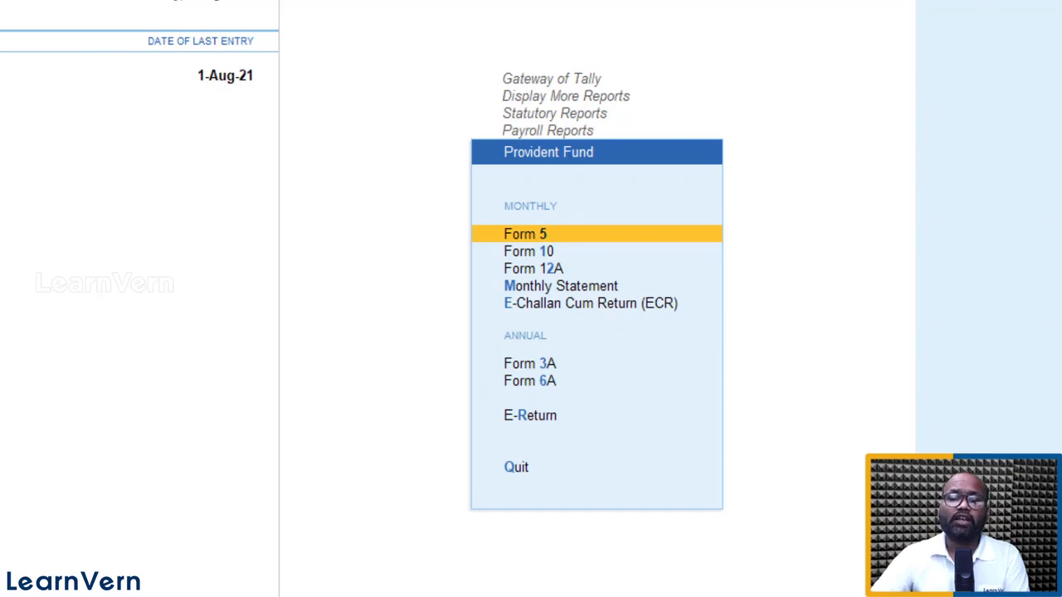
pyautogui.press('Down')
pyautogui.press('Down')
pyautogui.press('Down')
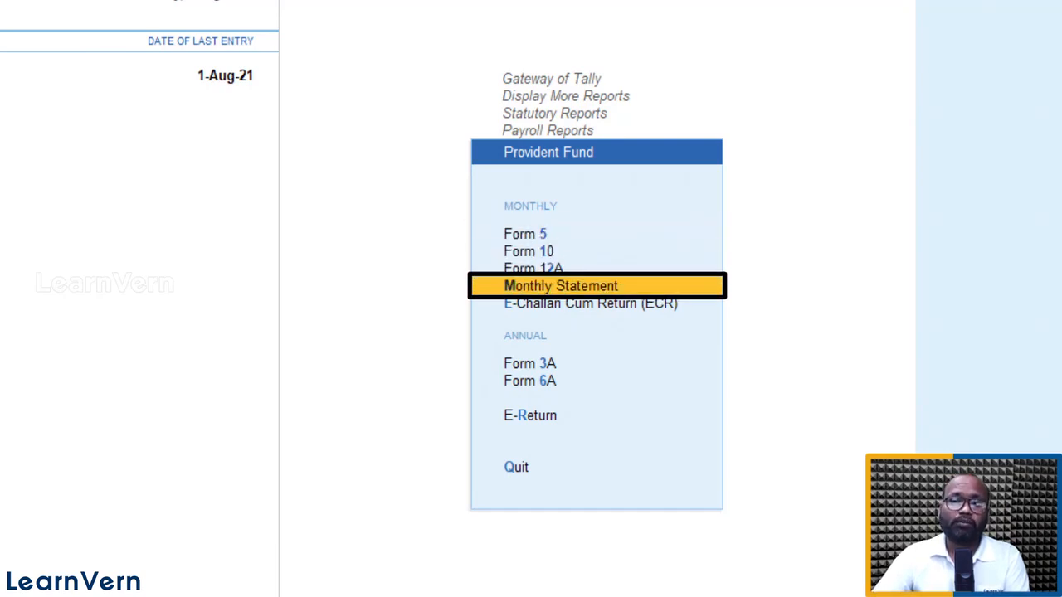
pyautogui.press('Down')
pyautogui.press('Up')
pyautogui.press('Up')
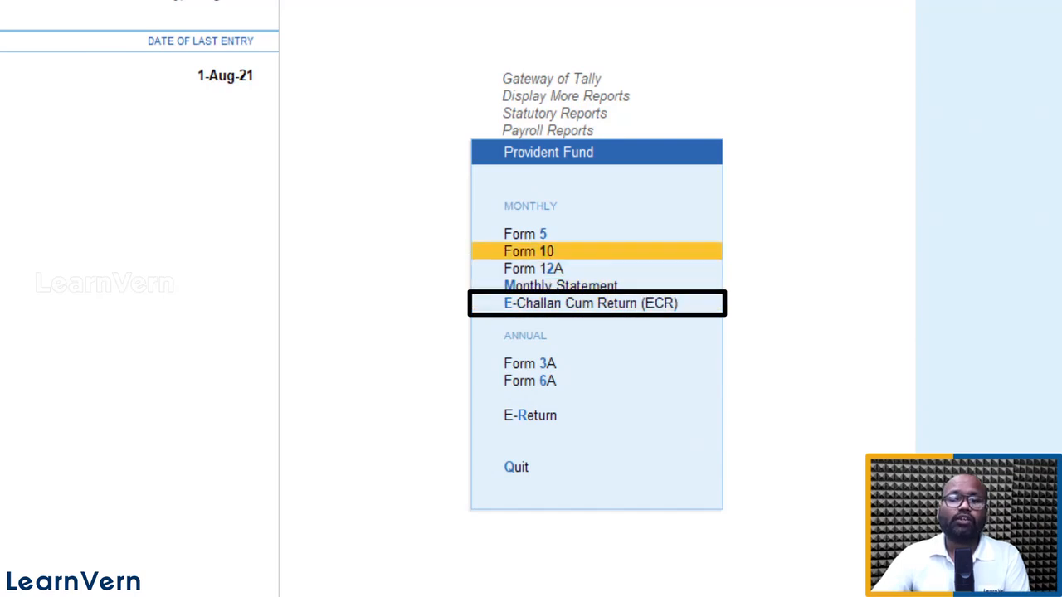
# Show the print preview of the monthly Provident Fund Form 5
pyautogui.press('Up')
pyautogui.press('Return')
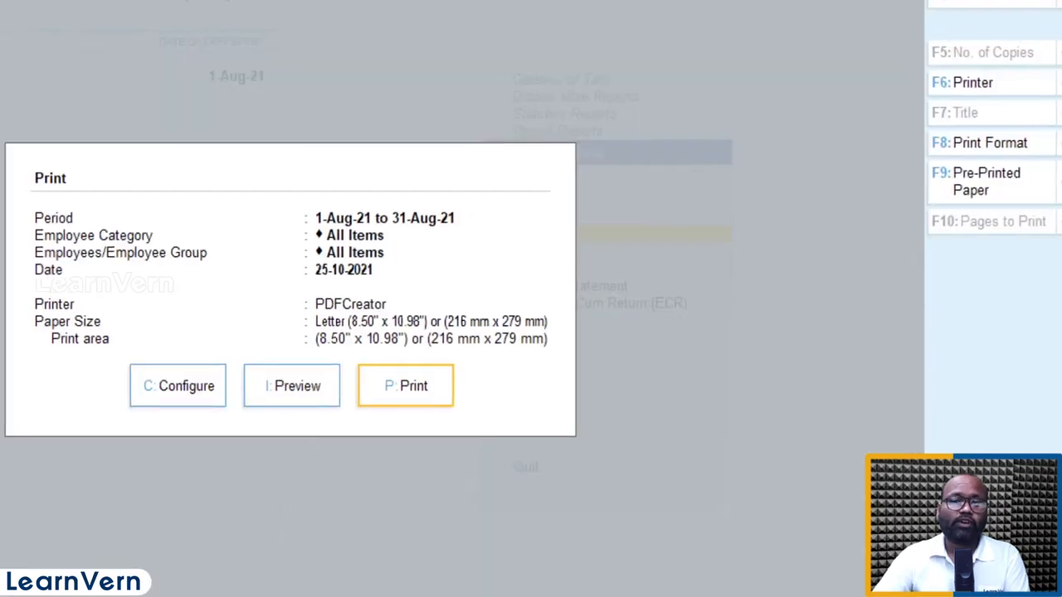
pyautogui.press('Left')
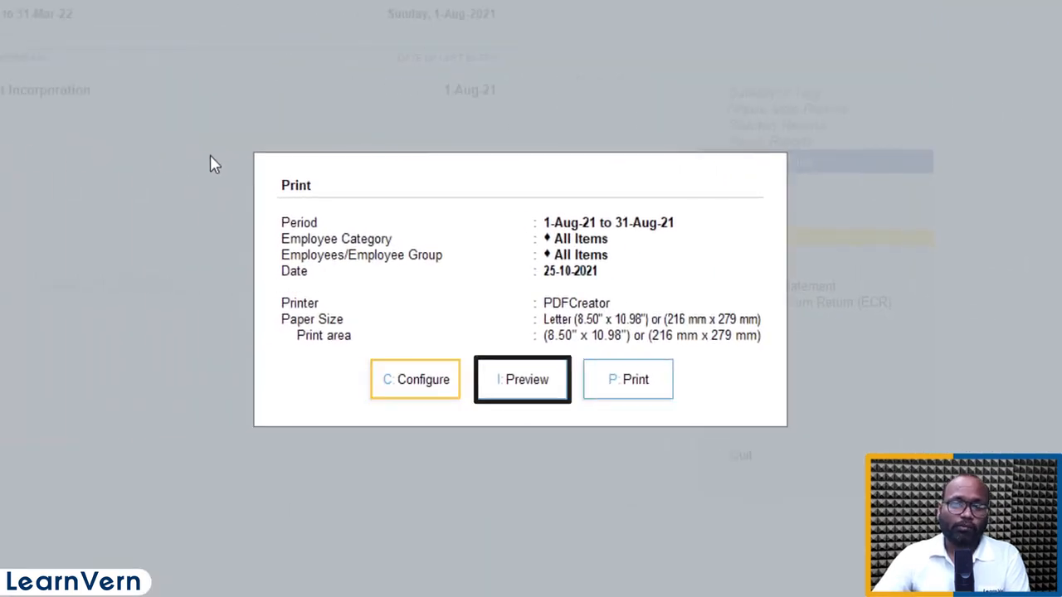
pyautogui.press('Return')
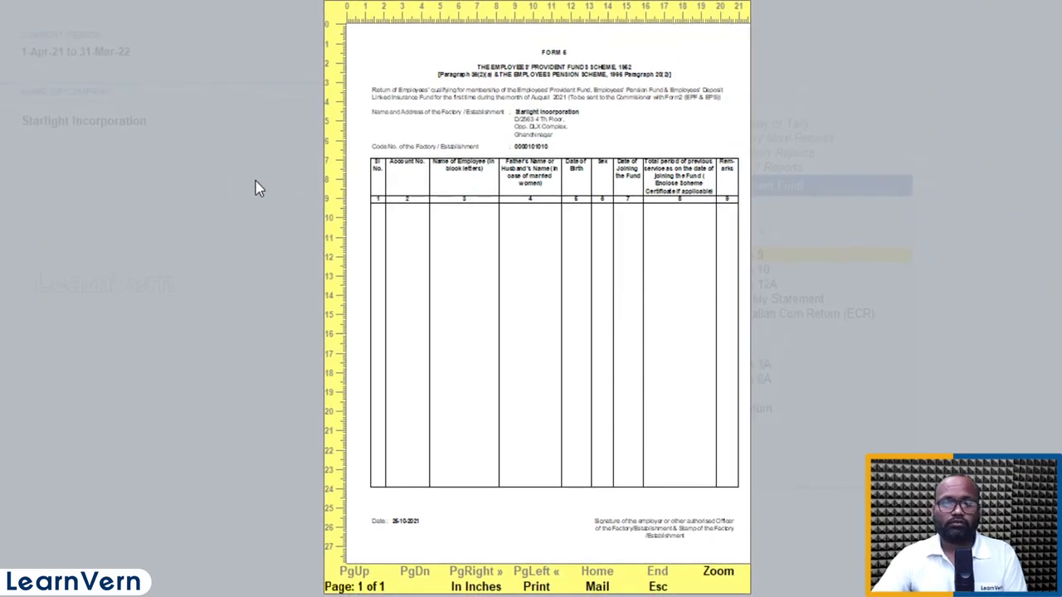
# Close the Form 5 preview and set its print period from 1-4-2021 to 31-3-2022
pyautogui.press('Escape')
pyautogui.press('Left')
pyautogui.press('Left')
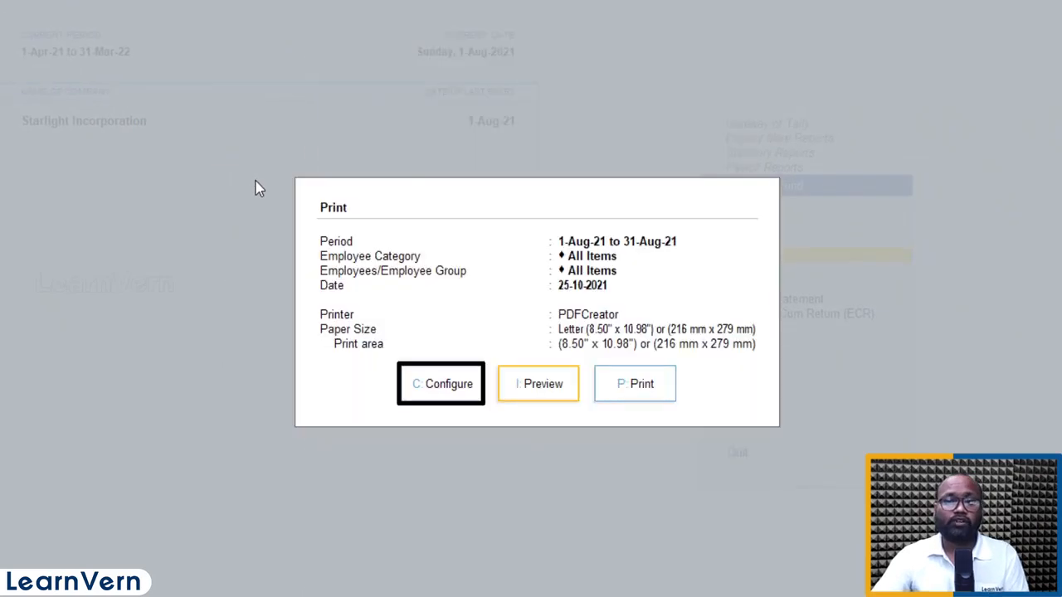
pyautogui.press('Return')
pyautogui.press('Return')
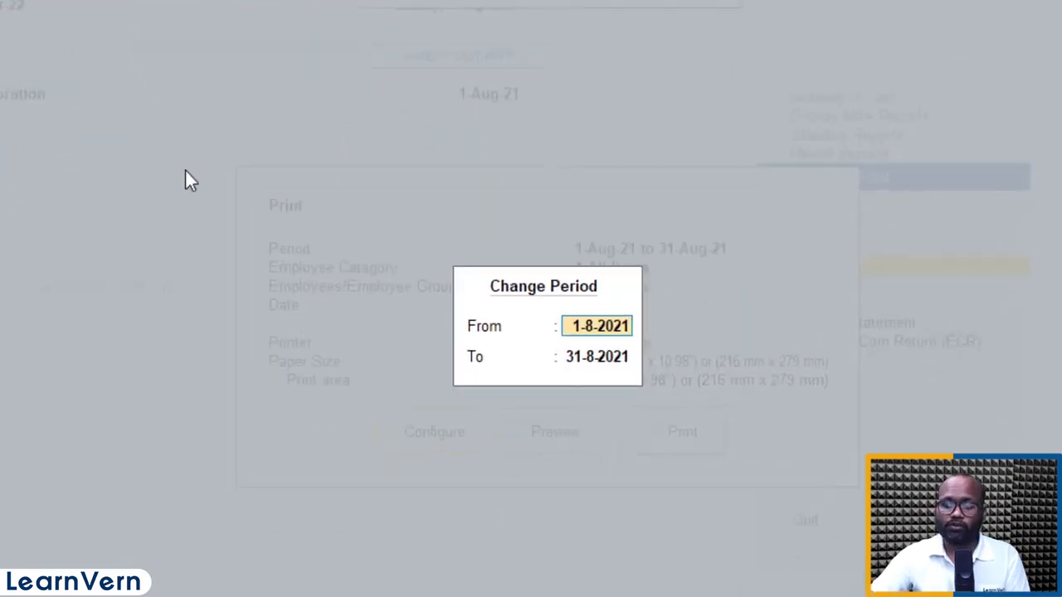
pyautogui.write('1.4.21')
pyautogui.press('Return')
pyautogui.write('31.2')
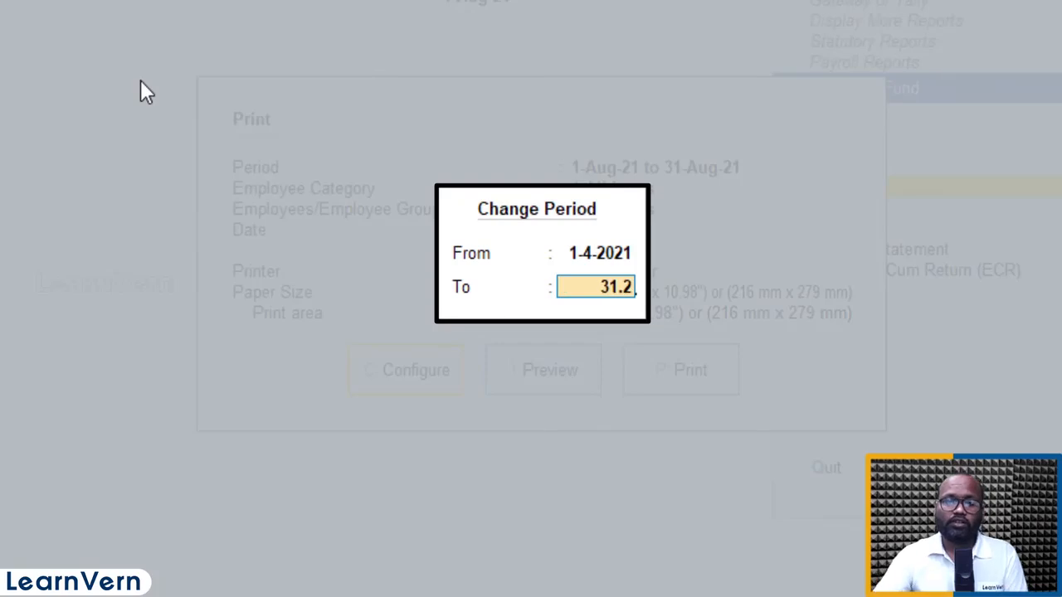
pyautogui.press('BackSpace')
pyautogui.write('3.2')
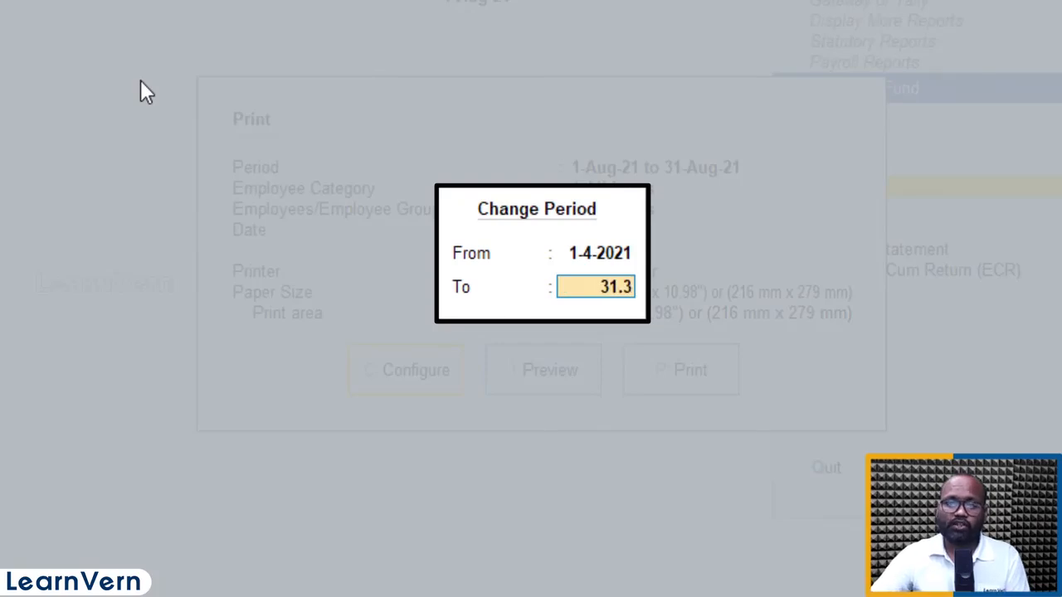
pyautogui.write('2')
pyautogui.press('Return')
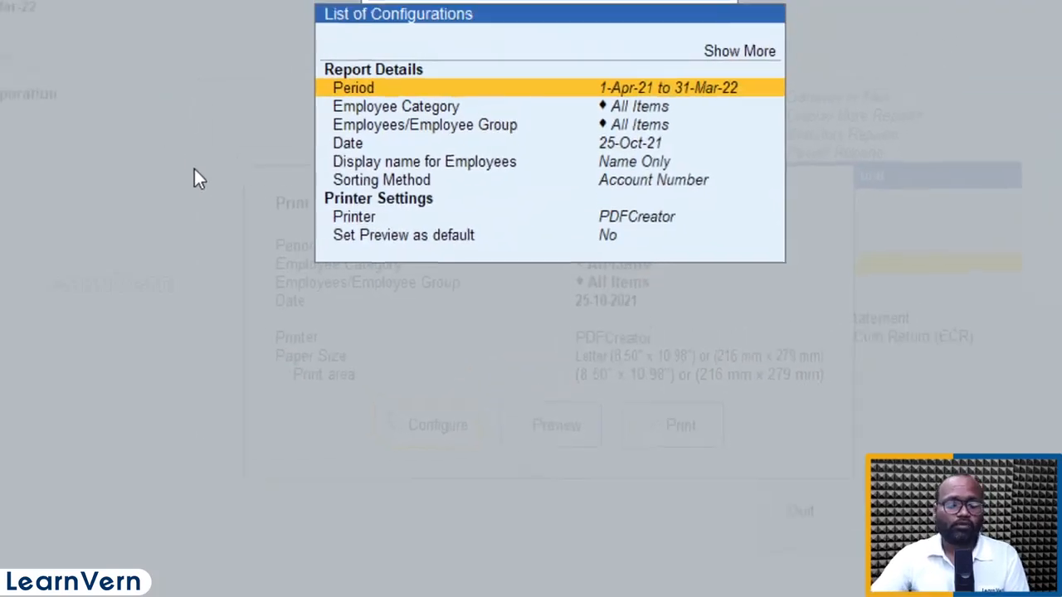
pyautogui.press('Escape')
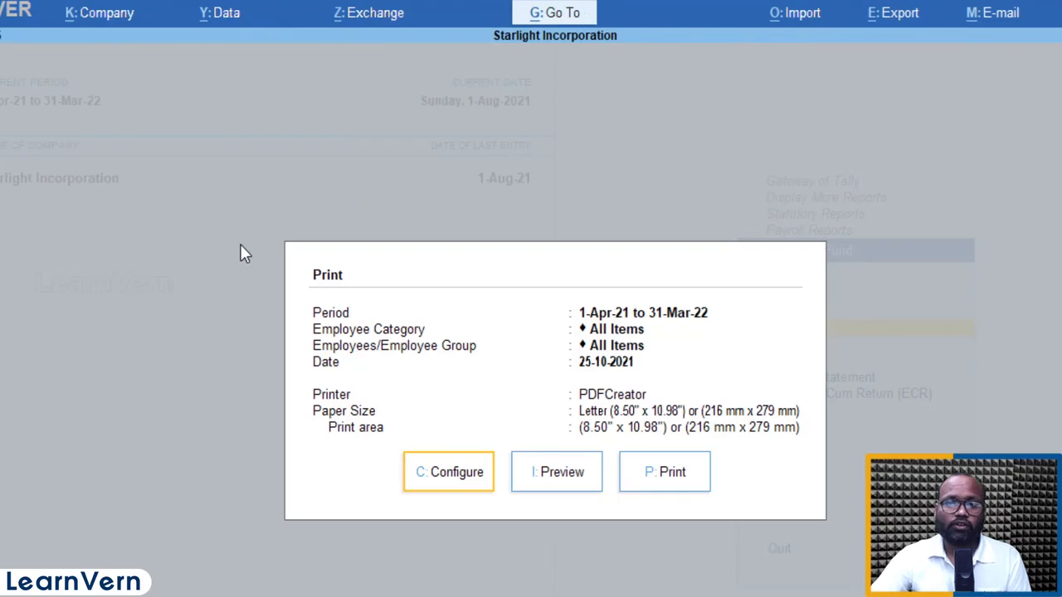
# Preview Form 5 for the full year, read the enlarged page down to the signature area, and return to the Provident Fund list
pyautogui.press('i')
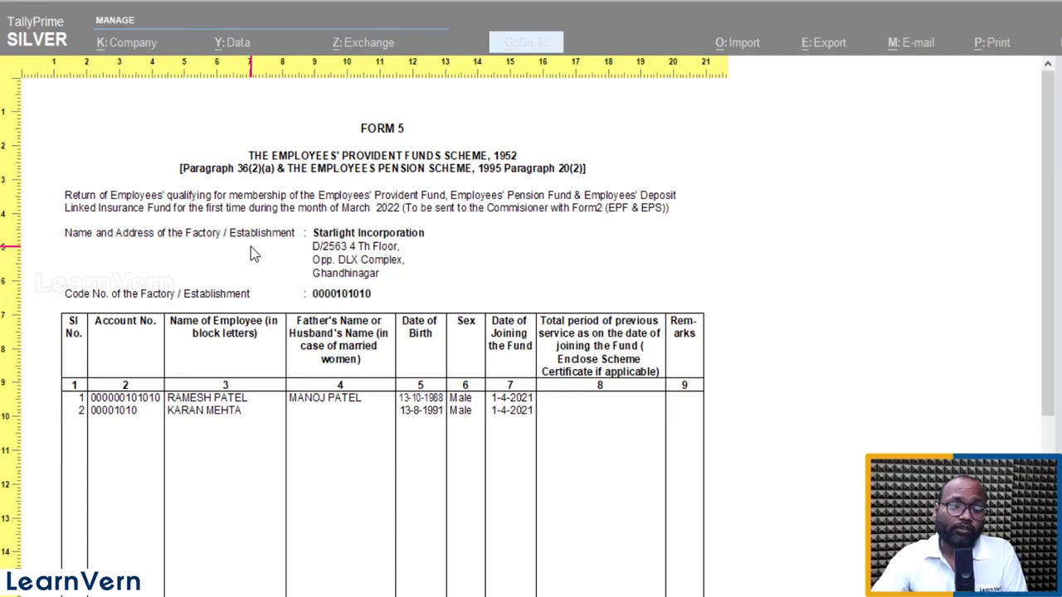
pyautogui.scroll(-5, 250, 246)
pyautogui.scroll(-7, 251, 246)
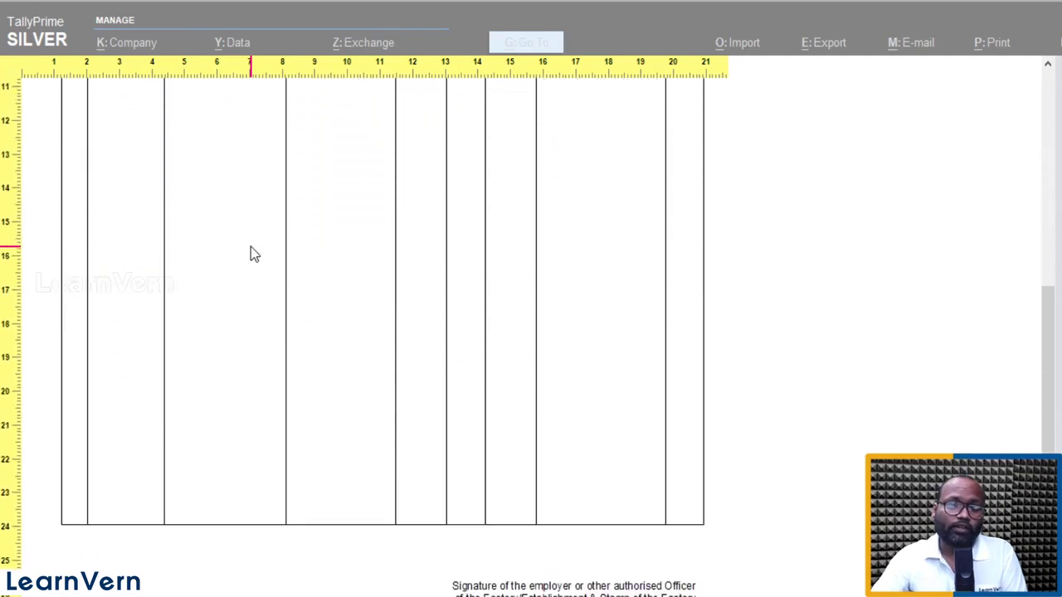
pyautogui.scroll(-1, 251, 246)
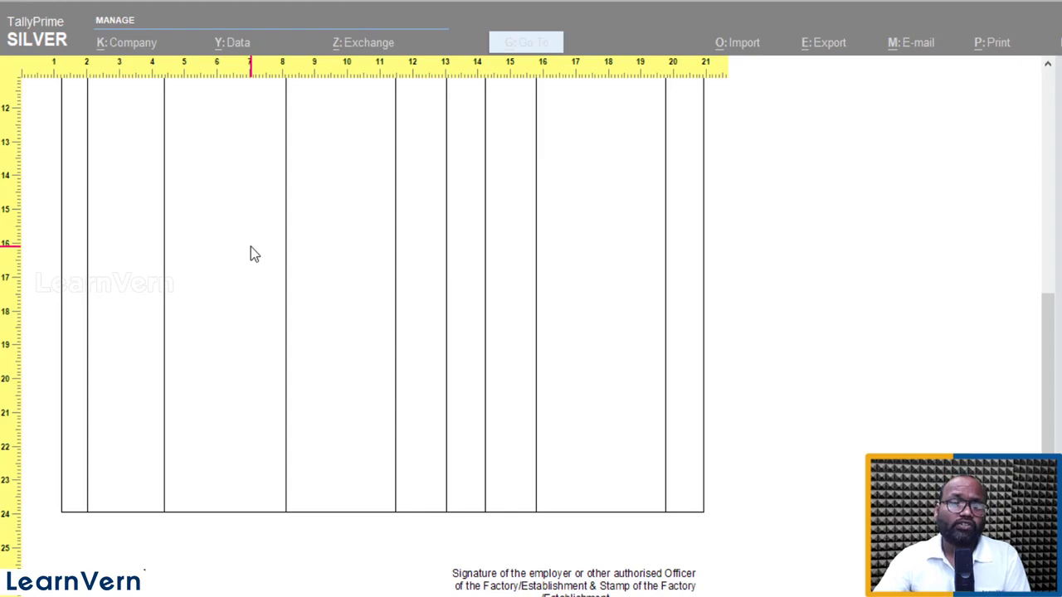
pyautogui.press('Escape')
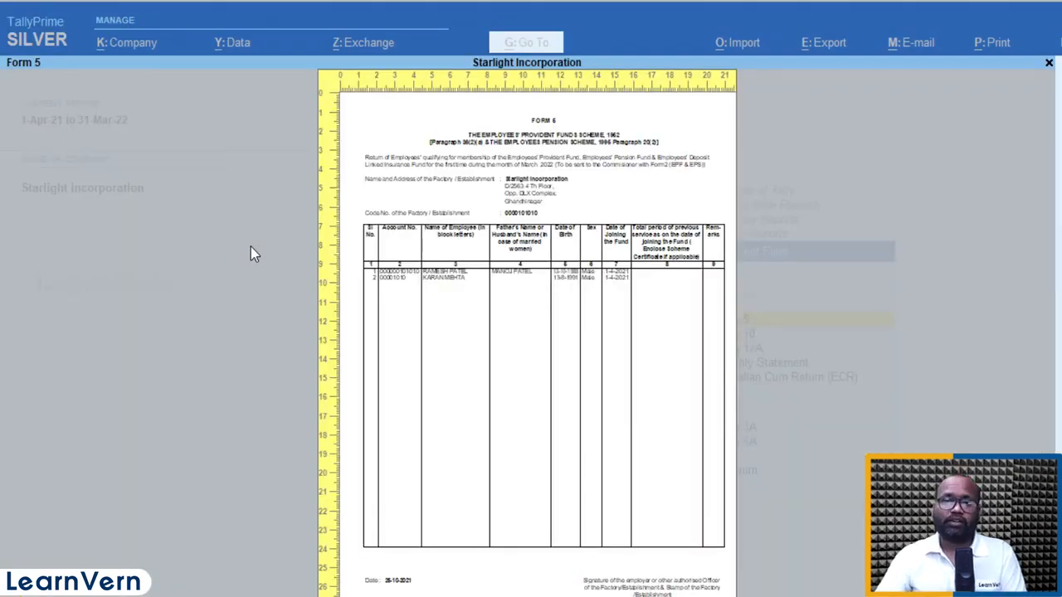
pyautogui.press('Escape')
pyautogui.press('Escape')
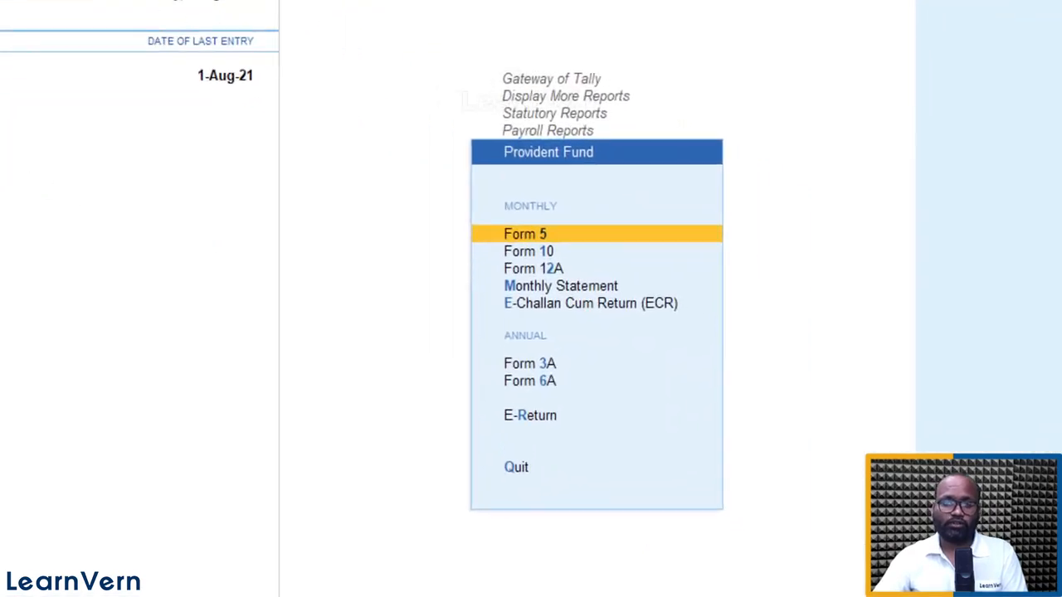
# Preview the Provident Fund Monthly Statement, check its print configuration, and return to the report list
pyautogui.press('Down')
pyautogui.press('Down')
pyautogui.press('Down')
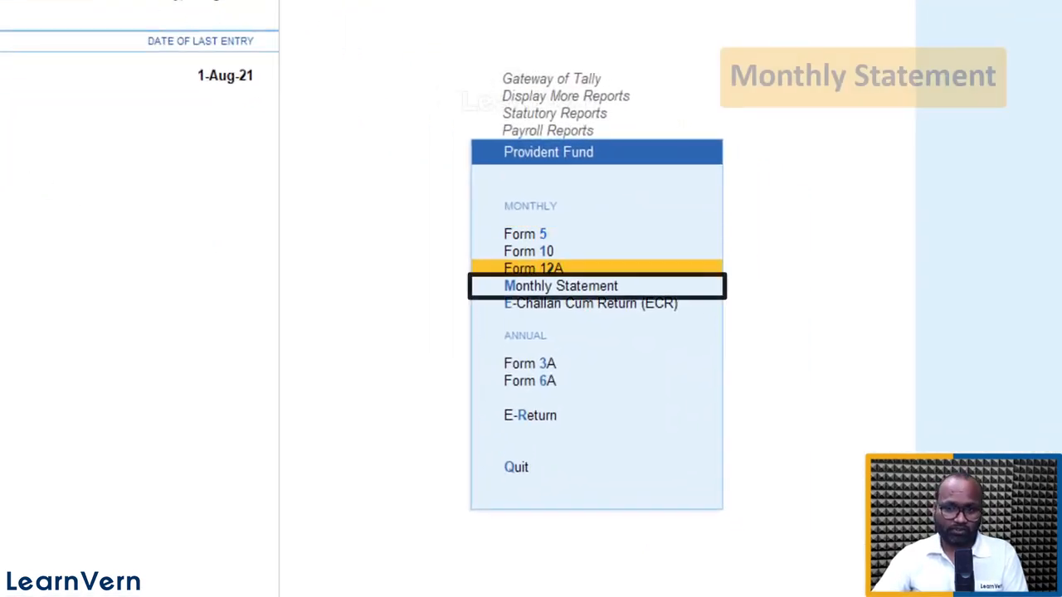
pyautogui.press('Return')
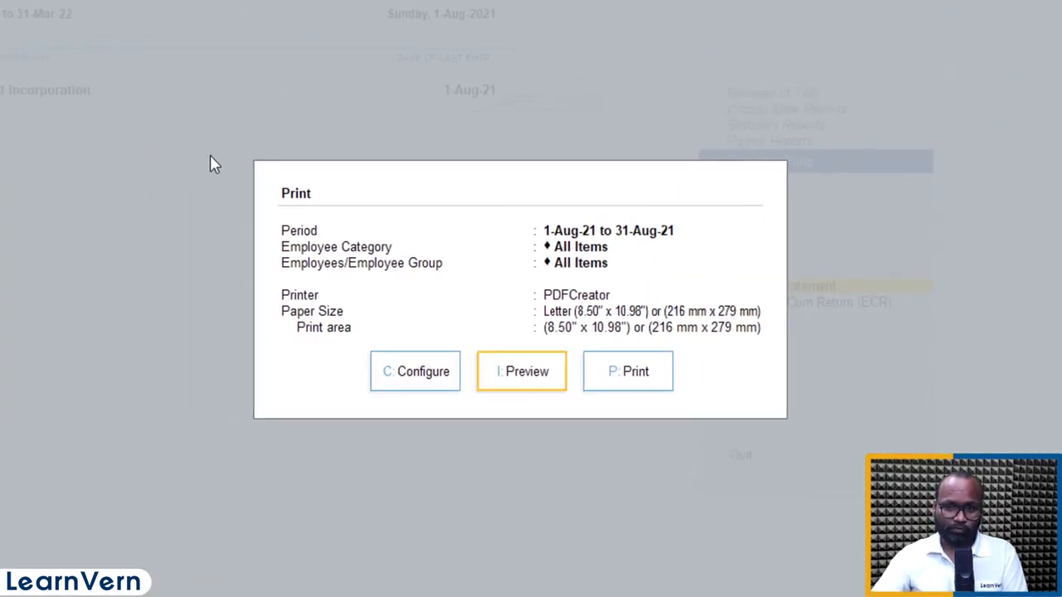
pyautogui.press('i')
pyautogui.press('Escape')
pyautogui.press('Left')
pyautogui.press('Left')
pyautogui.press('Return')
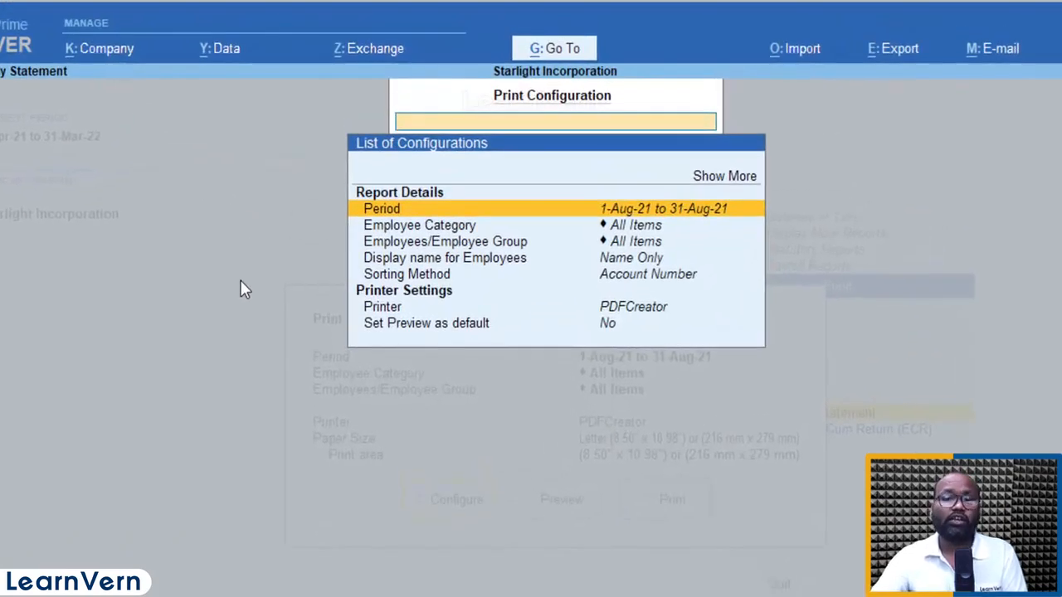
pyautogui.press('Escape')
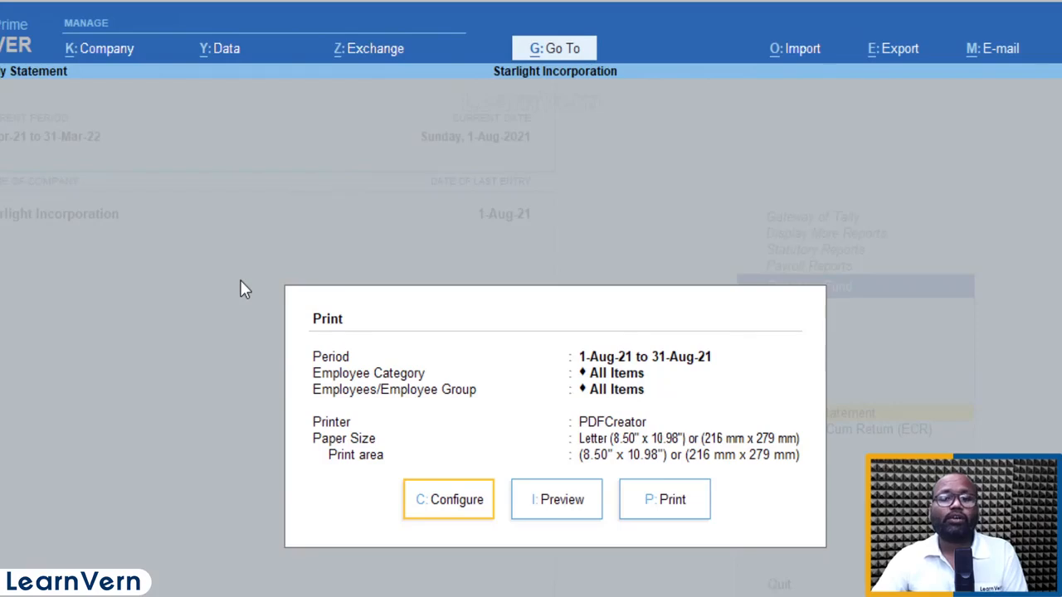
pyautogui.press('Escape')
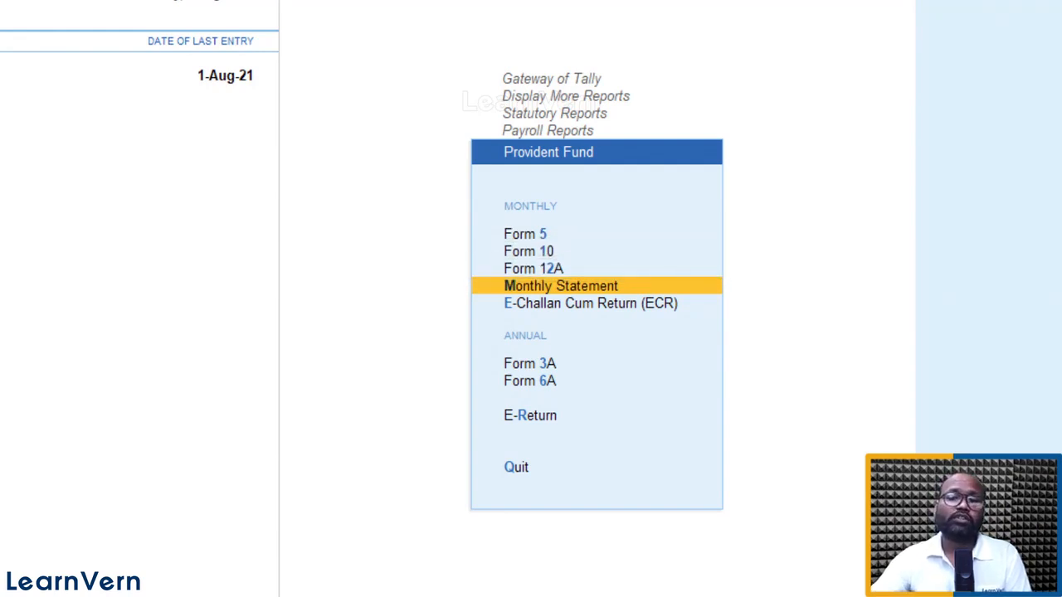
# Open the E-Challan Cum Return (ECR) export and examine its configuration as far as the file format
pyautogui.press('Down')
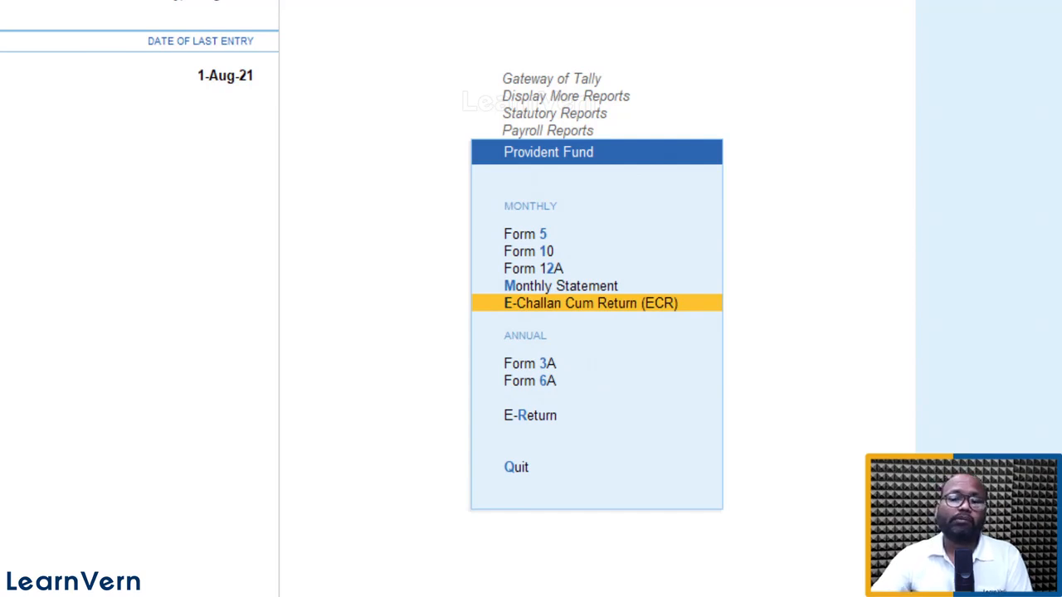
pyautogui.press('Return')
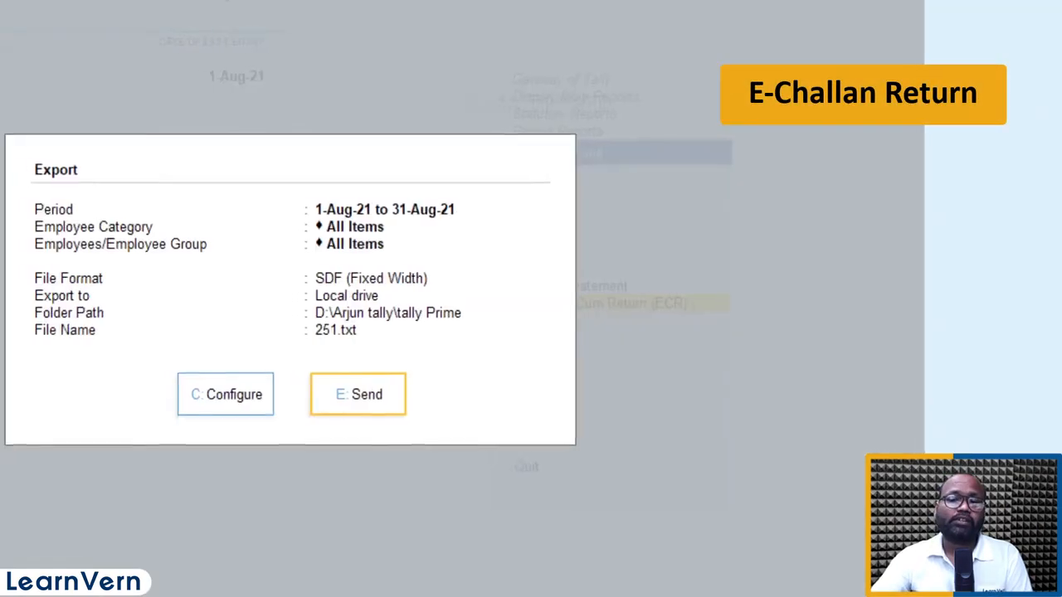
pyautogui.press('c')
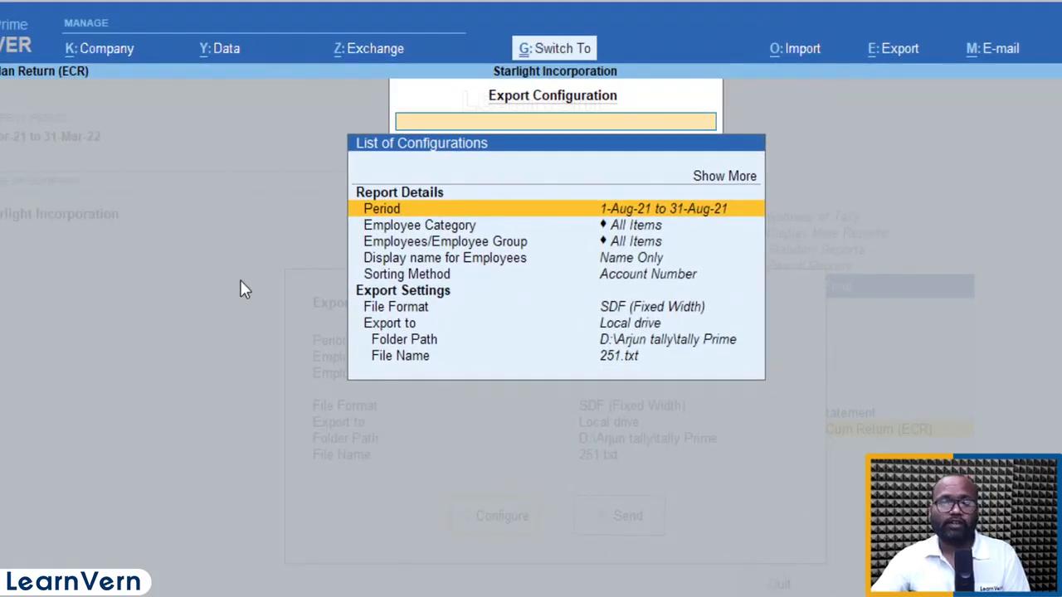
pyautogui.hotkey('ctrl', 'a')
pyautogui.press('c')
pyautogui.press('Down')
pyautogui.press('Down')
pyautogui.press('Down')
pyautogui.press('Down')
pyautogui.press('Down')
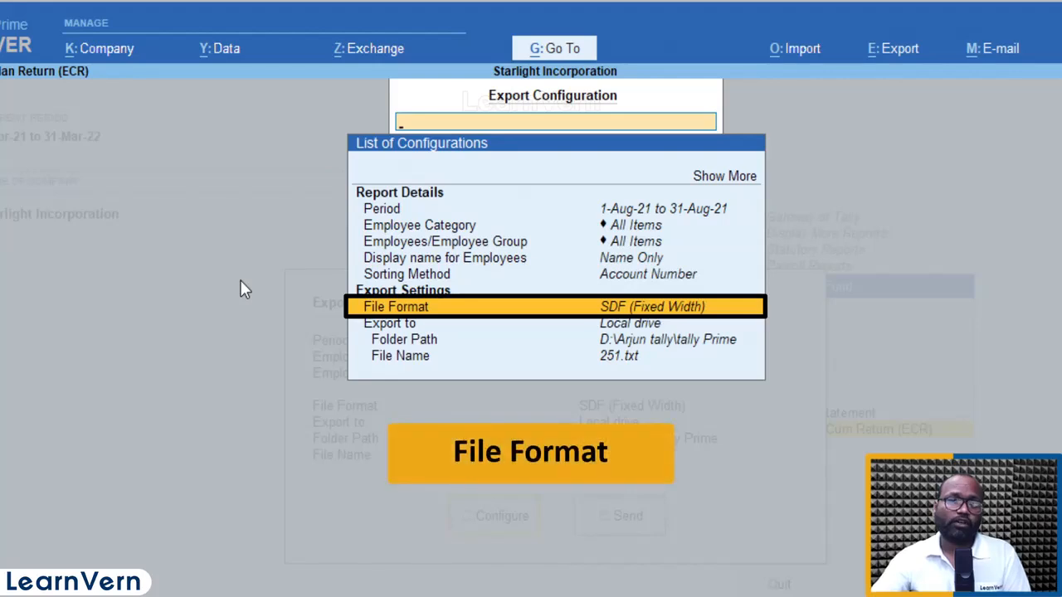
pyautogui.hotkey('ctrl', 'a')
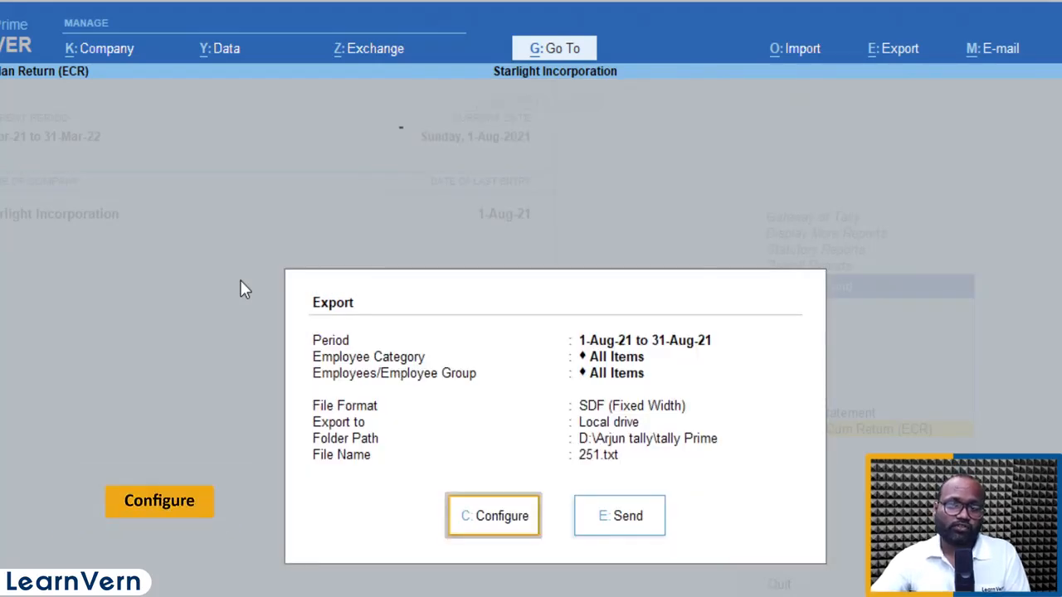
# Review the ECR export configuration down to the folder path, and close the export without sending it
pyautogui.press('c')
pyautogui.press('Down')
pyautogui.press('Down')
pyautogui.press('Down')
pyautogui.press('Down')
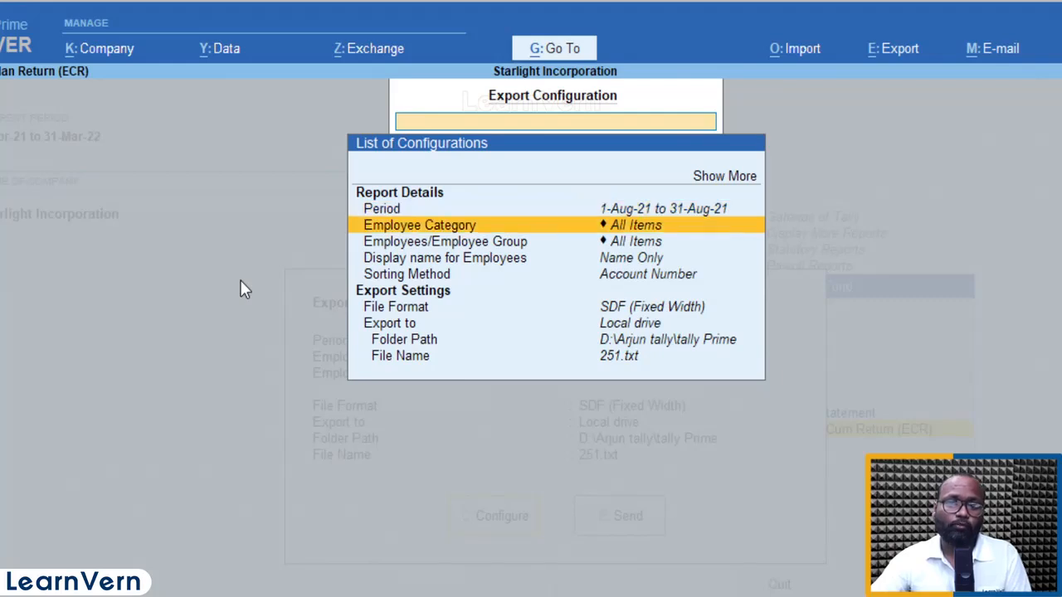
pyautogui.press('Down')
pyautogui.press('Down')
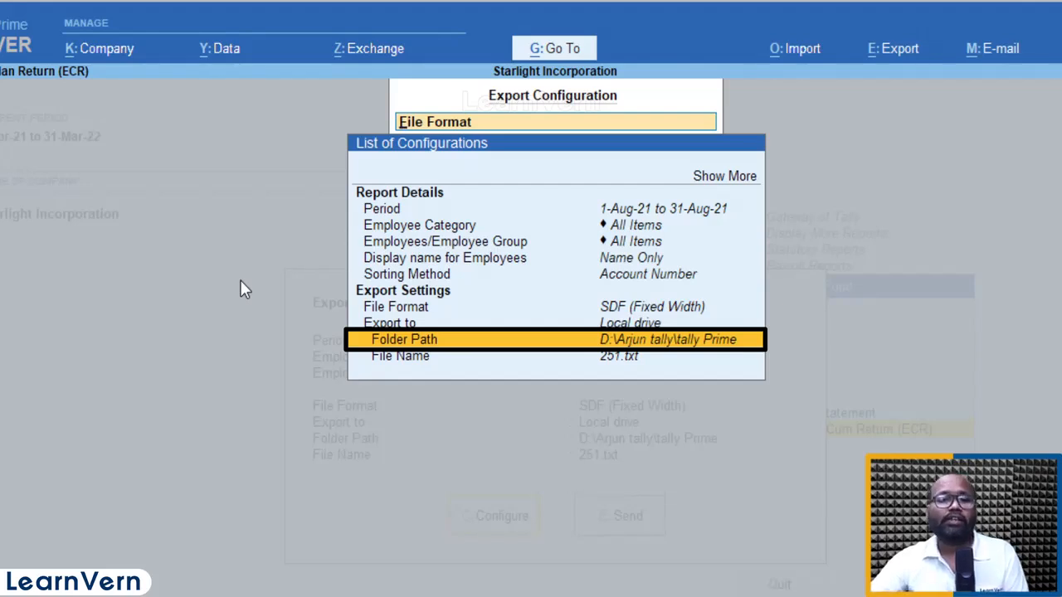
pyautogui.press('Escape')
pyautogui.press('Escape')
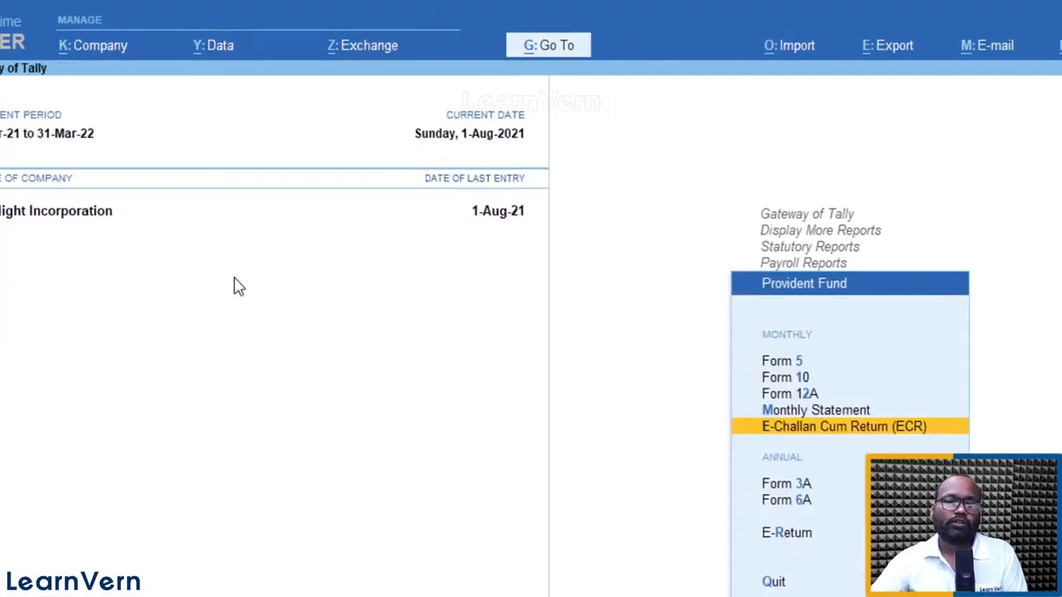
# Compare the monthly entries with the annual Form 3A and Form 6A in the Provident Fund list
pyautogui.press('Down')
pyautogui.press('Down')
pyautogui.press('Up')
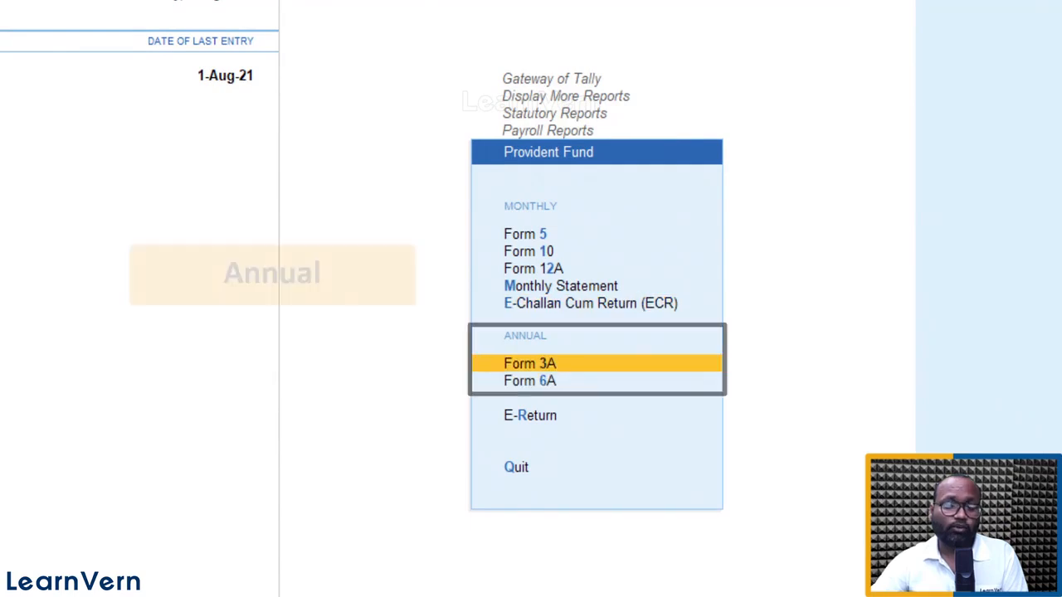
pyautogui.press('Down')
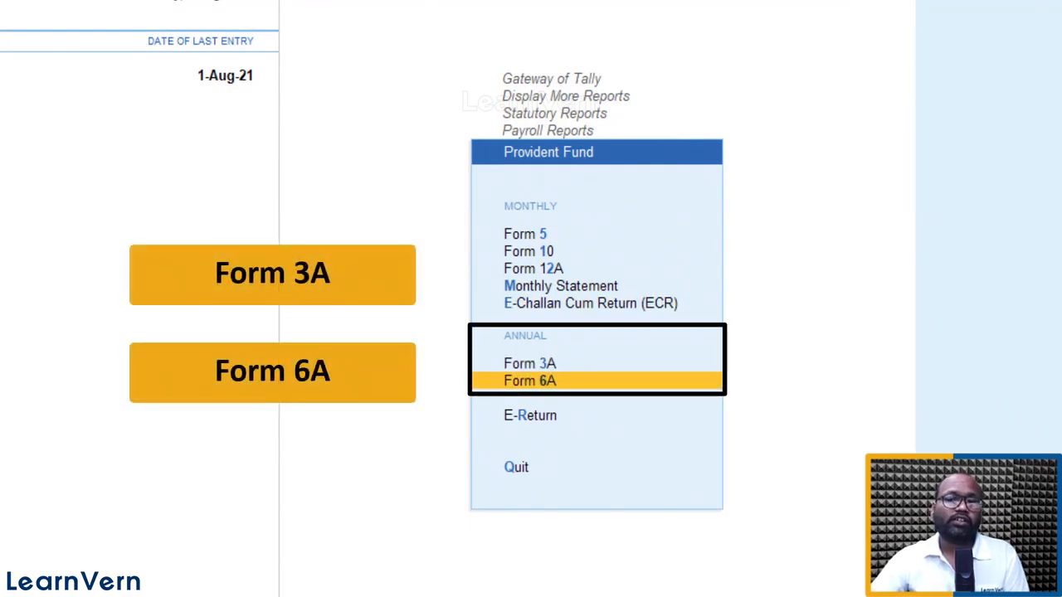
pyautogui.press('Up')
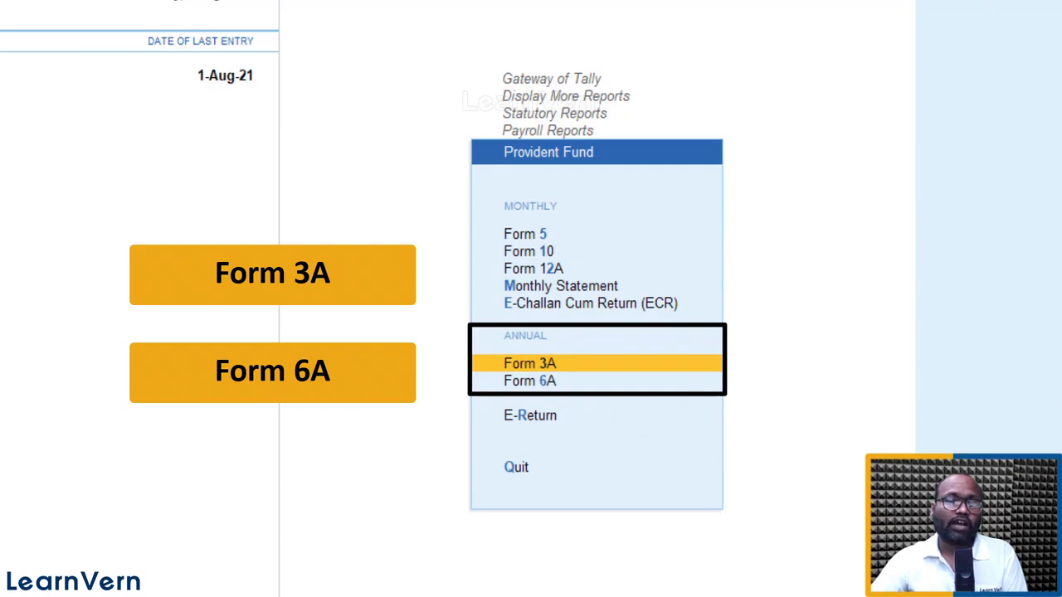
pyautogui.press('Up')
pyautogui.press('Down')
pyautogui.press('Up')
pyautogui.press('Up')
pyautogui.press('Up')
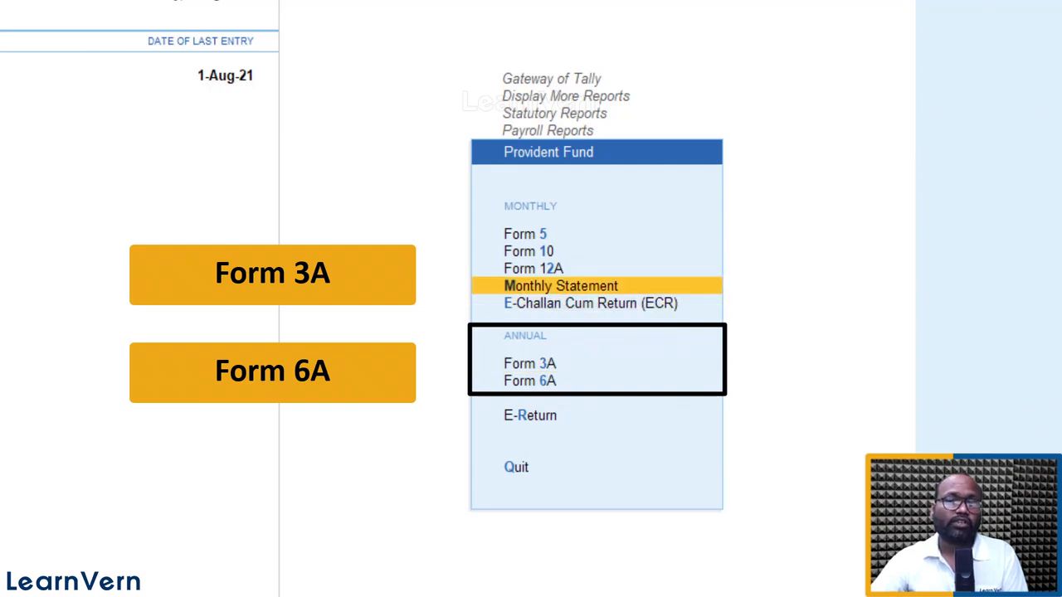
pyautogui.press('Down')
pyautogui.press('Down')
pyautogui.press('Down')
pyautogui.press('Down')
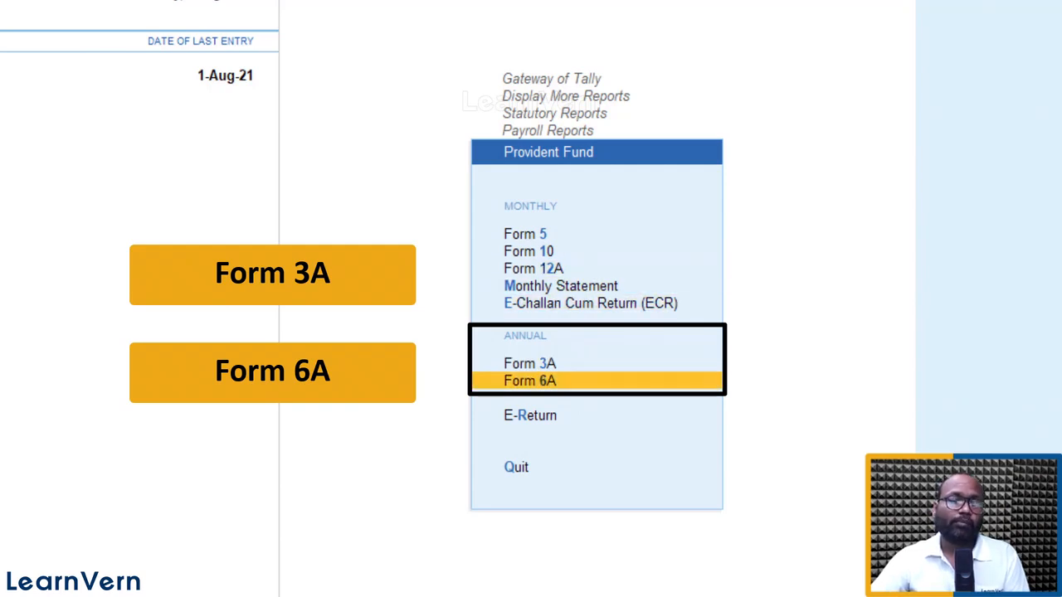
# Open the print configuration of the annual Form 6A and look through its report and printer settings
pyautogui.press('Return')
pyautogui.press('Left')
pyautogui.press('Left')
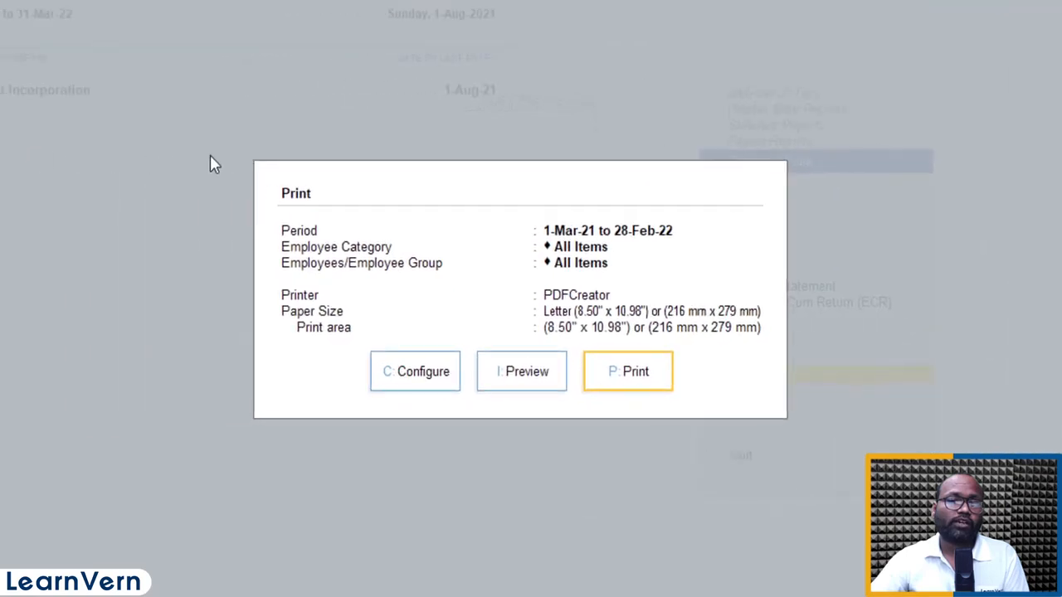
pyautogui.press('Return')
pyautogui.press('Down')
pyautogui.press('Down')
pyautogui.press('Down')
pyautogui.press('Down')
pyautogui.press('Down')
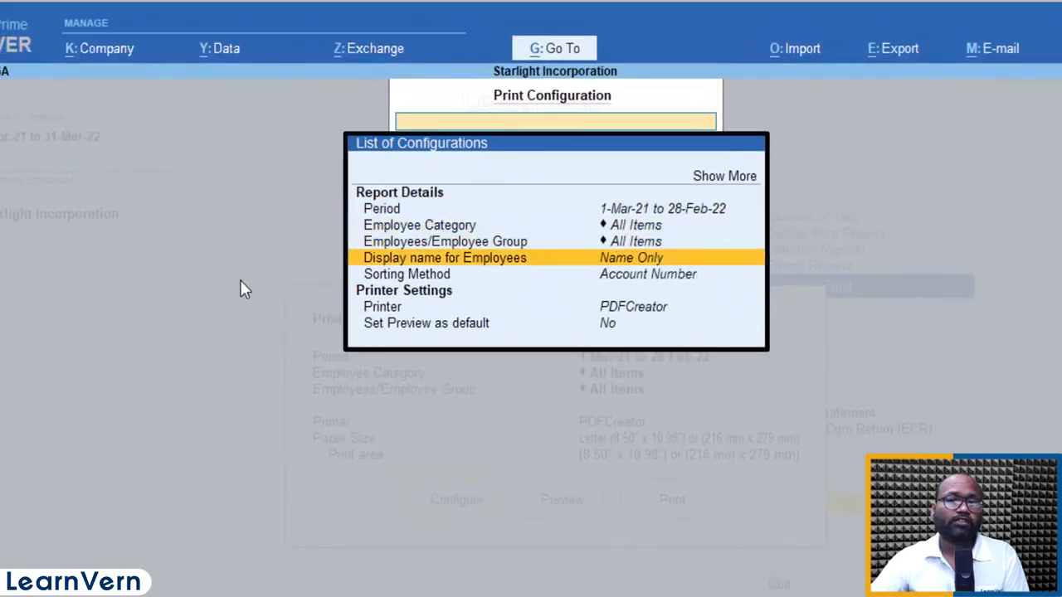
pyautogui.press('Up')
pyautogui.press('Up')
pyautogui.press('Up')
pyautogui.press('Up')
pyautogui.press('Up')
pyautogui.press('Up')
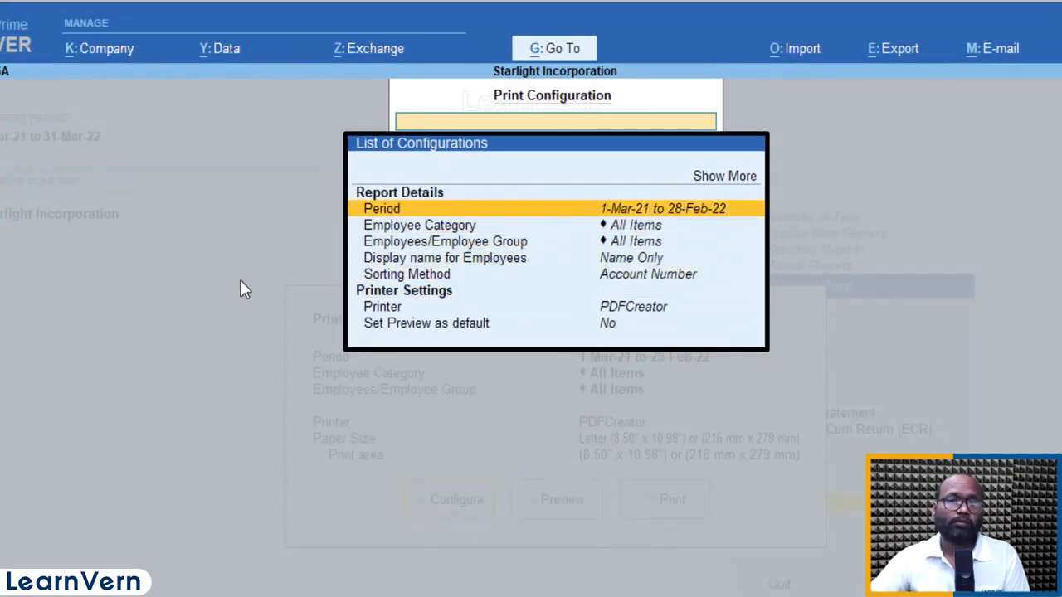
# Set the Form 6A period from 1-4-2021 to 31-3-2022 and show its print preview
pyautogui.press('Return')
pyautogui.write('1.4.21')
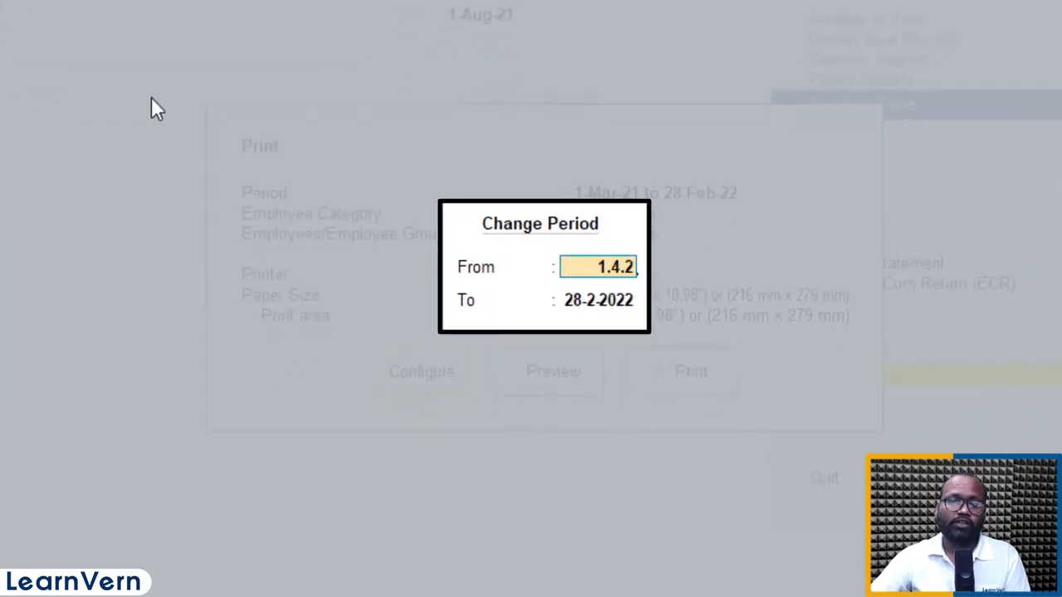
pyautogui.press('Return')
pyautogui.write('31.3.22')
pyautogui.press('Return')
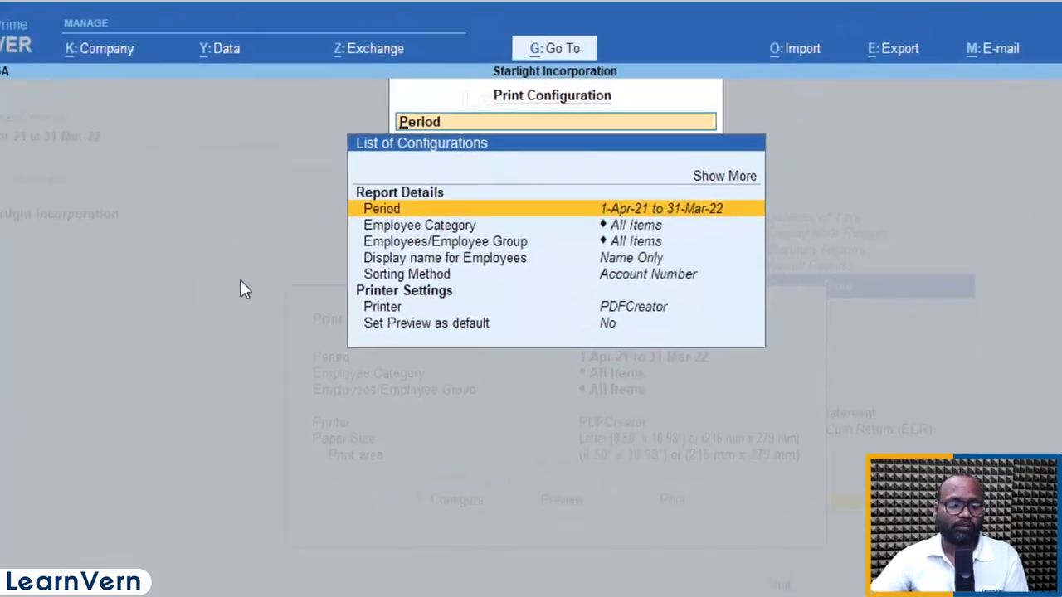
pyautogui.hotkey('ctrl', 'a')
pyautogui.press('i')
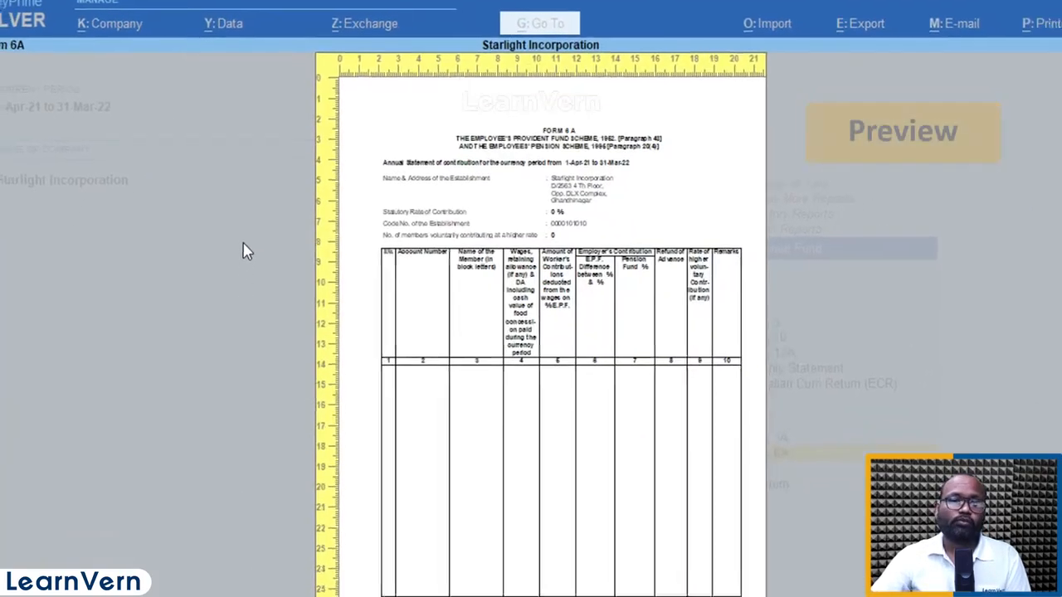
# View the second page of the Form 6A preview and return to the Provident Fund list
pyautogui.press('pagedown')
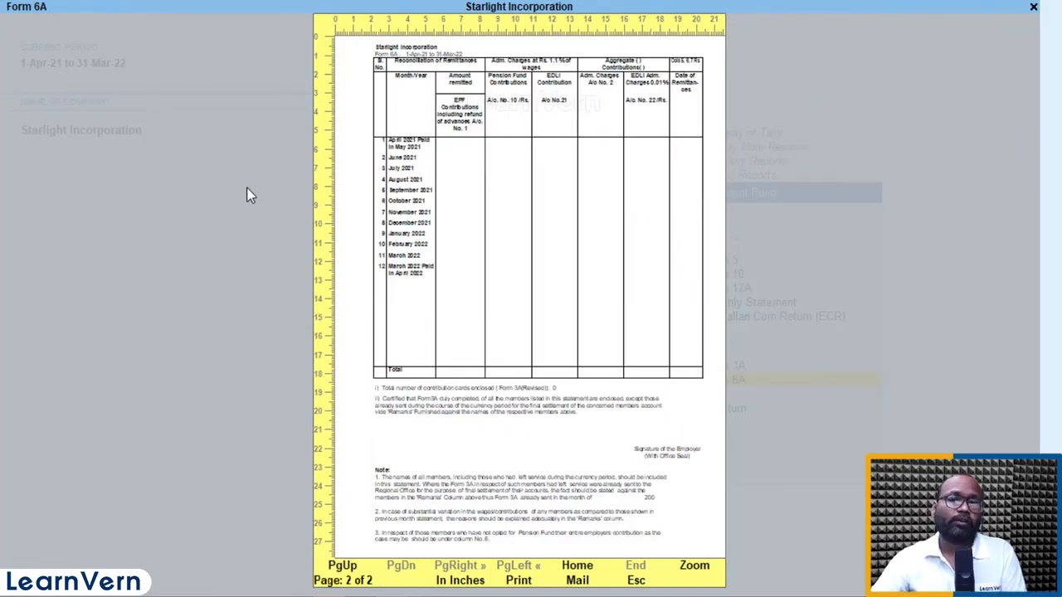
pyautogui.press('Escape')
pyautogui.press('Escape')
# Open the Provident Fund E-Return list, check the monthly Form 5 export details and close them without sending
pyautogui.press('Down')
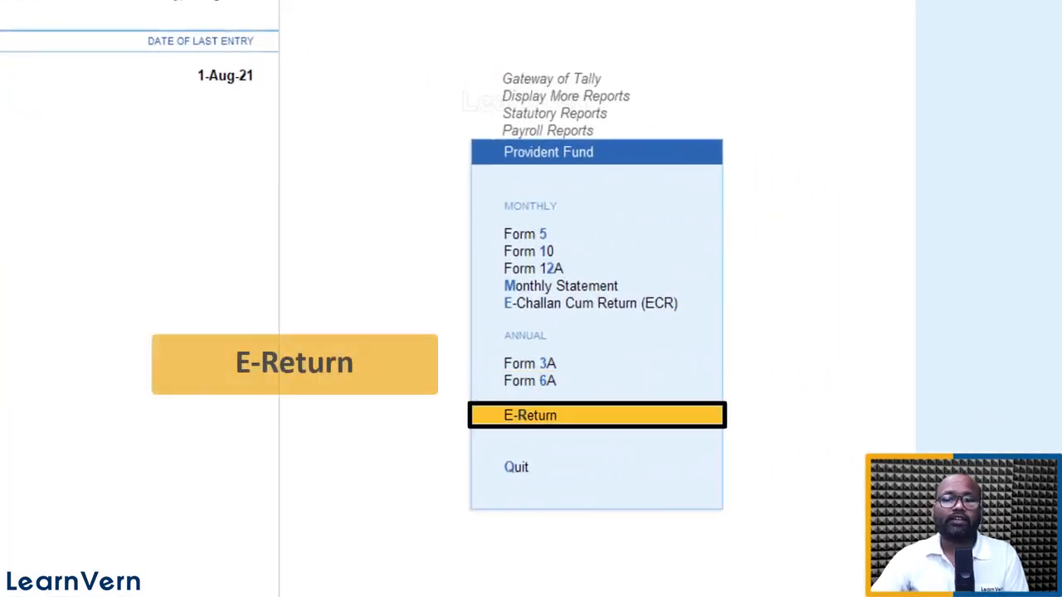
pyautogui.press('Return')
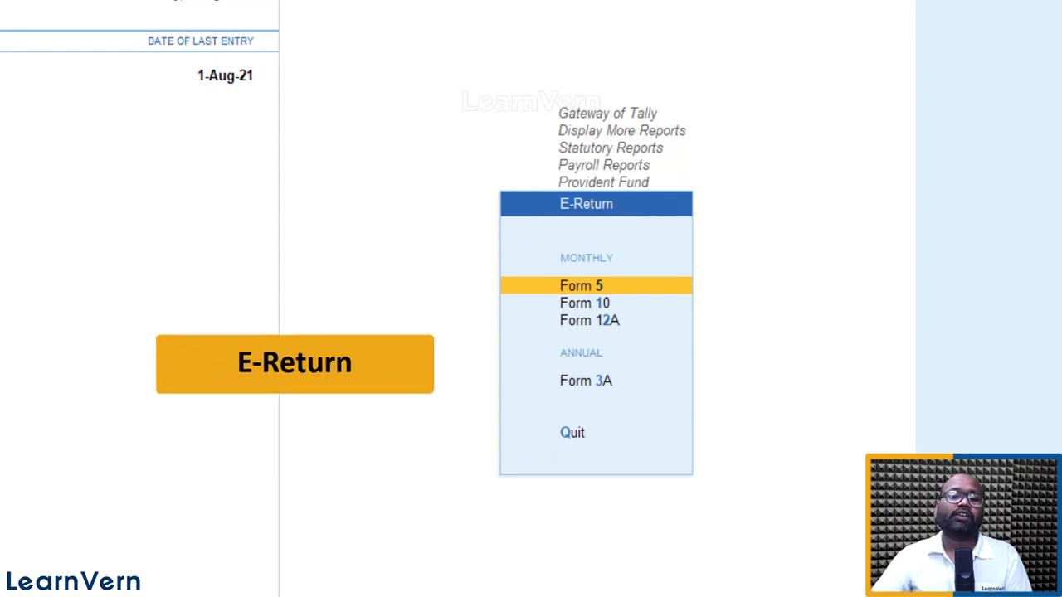
pyautogui.press('Down')
pyautogui.press('Down')
pyautogui.press('Up')
pyautogui.press('Up')
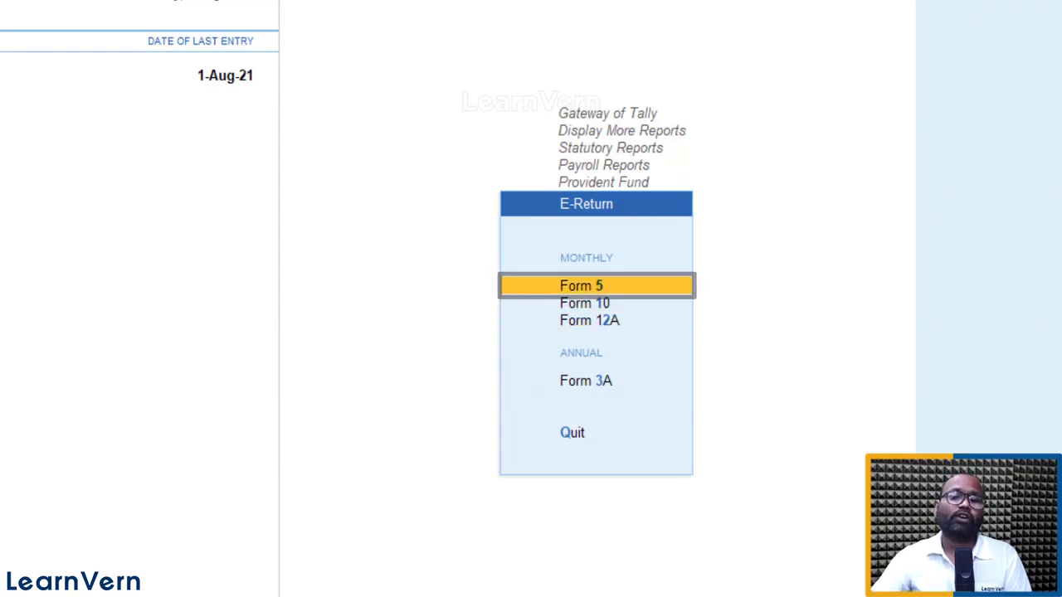
pyautogui.press('Return')
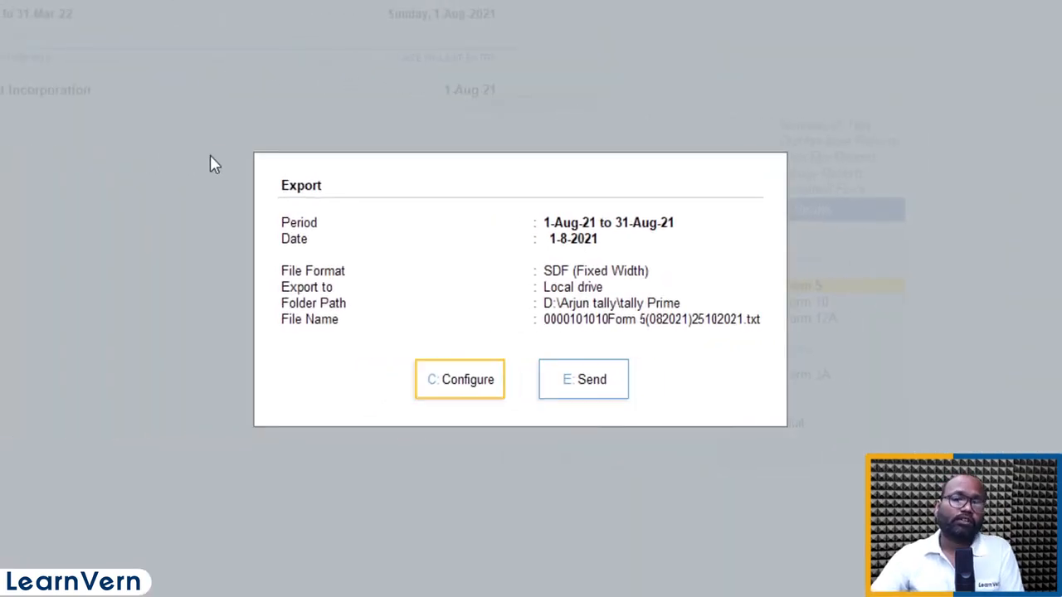
pyautogui.press('Escape')
# Look over the Form 10 and Form 12A e-returns and go back to the Provident Fund list
pyautogui.press('Down')
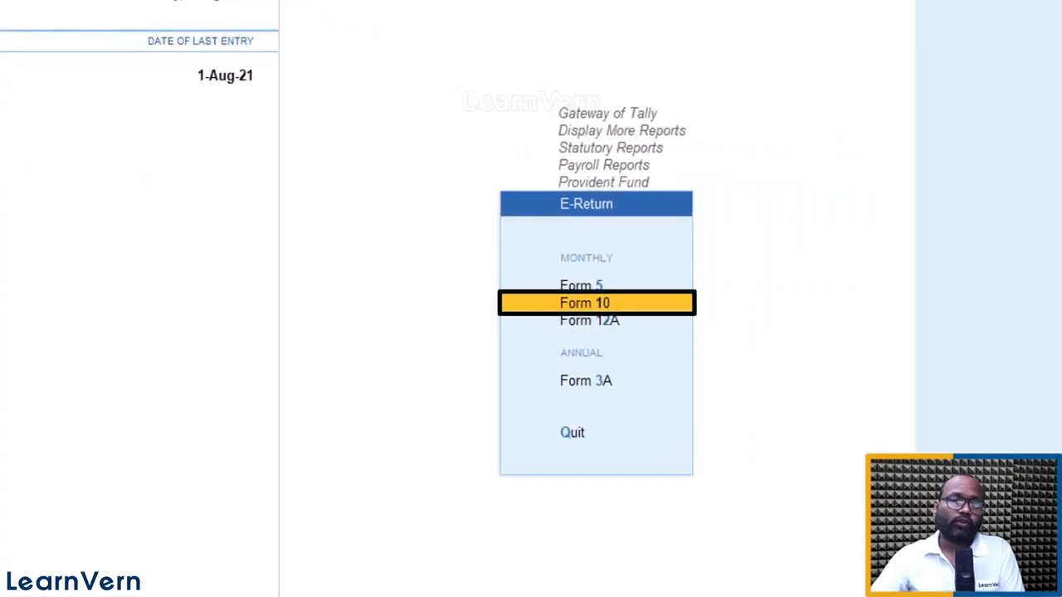
pyautogui.press('Down')
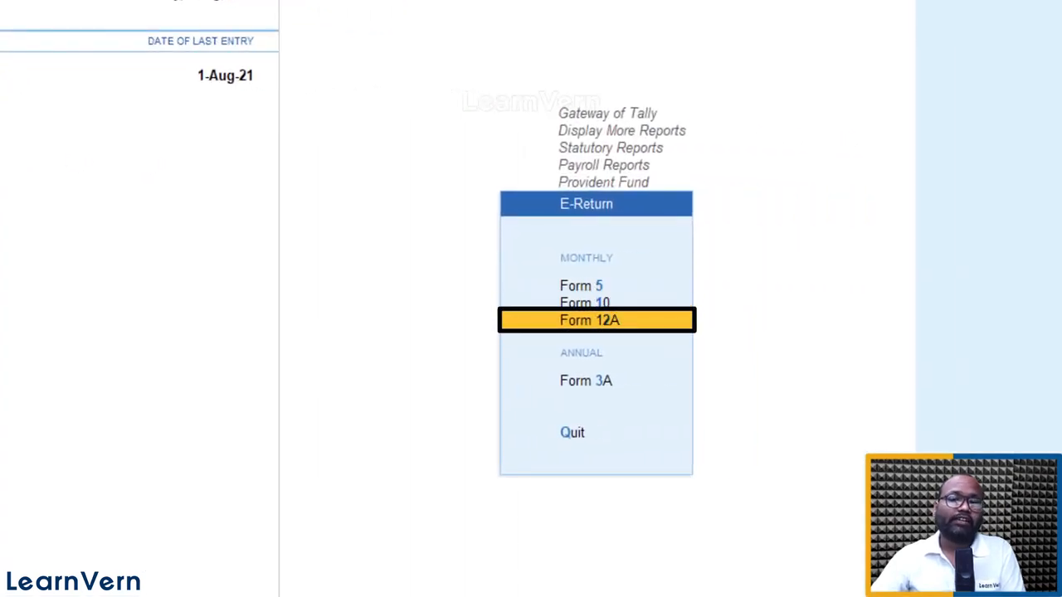
pyautogui.press('Escape')
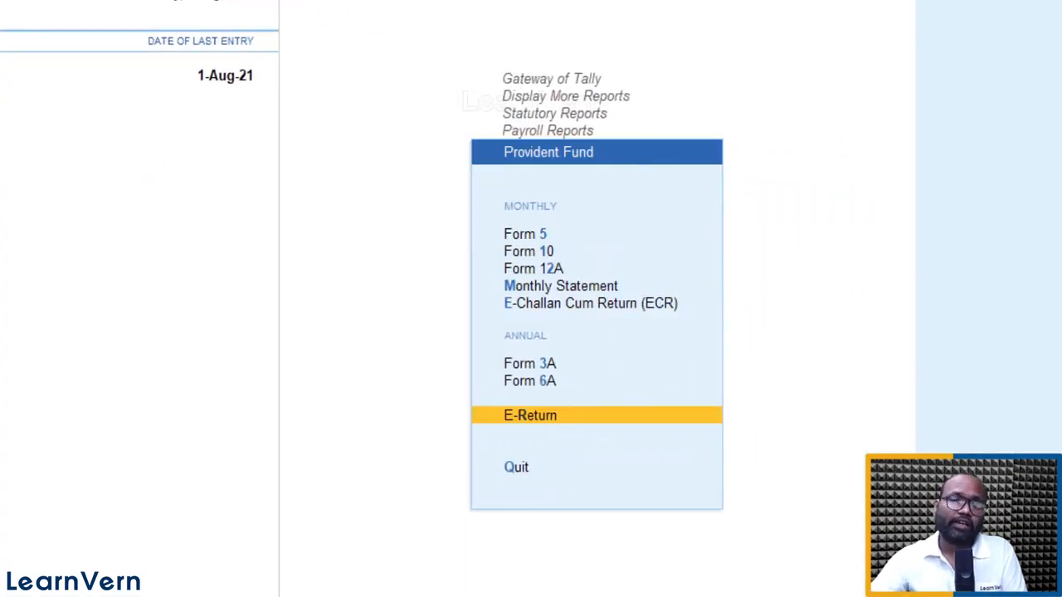
# Review the monthly and annual Provident Fund entries from Form 5 to E-Return
pyautogui.press('Up')
pyautogui.press('Up')
pyautogui.press('Up')
pyautogui.press('Up')
pyautogui.press('Up')
pyautogui.press('Up')
pyautogui.press('Up')
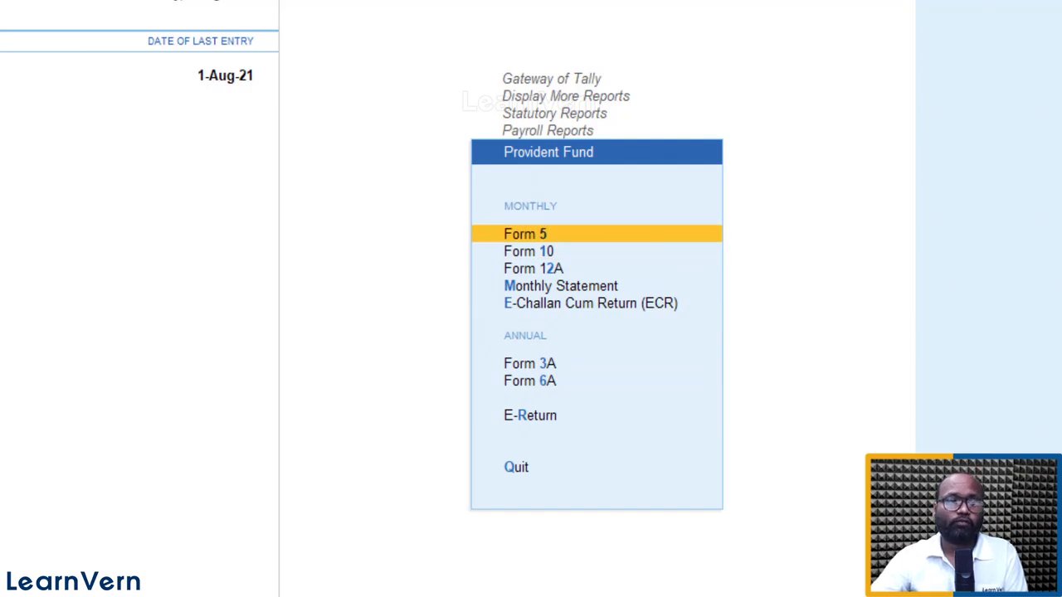
pyautogui.press('Down')
pyautogui.press('Down')
pyautogui.press('Down')
pyautogui.press('Down')
pyautogui.press('Down')
pyautogui.press('Down')
pyautogui.press('Down')
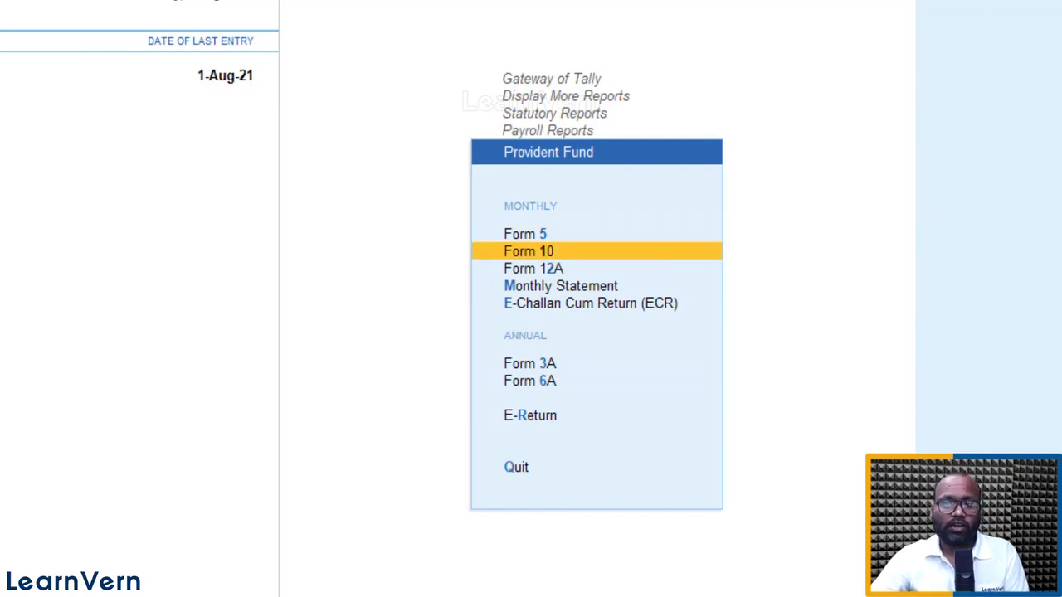
# Open the export configuration of the E-Return Form 5 and bring up its folder path setting
pyautogui.press('Return')
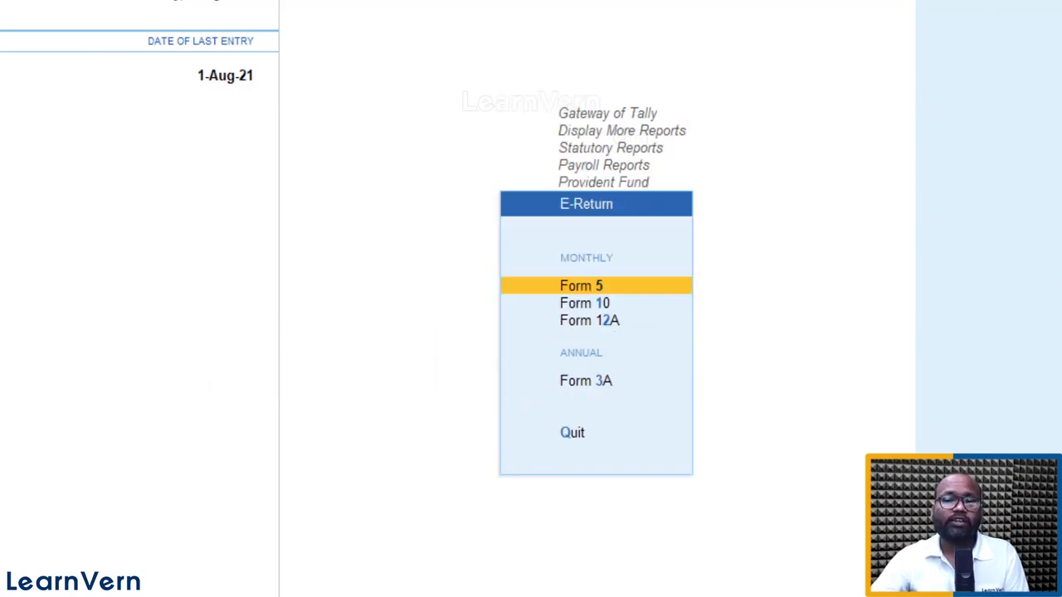
pyautogui.press('Return')
pyautogui.press('c')
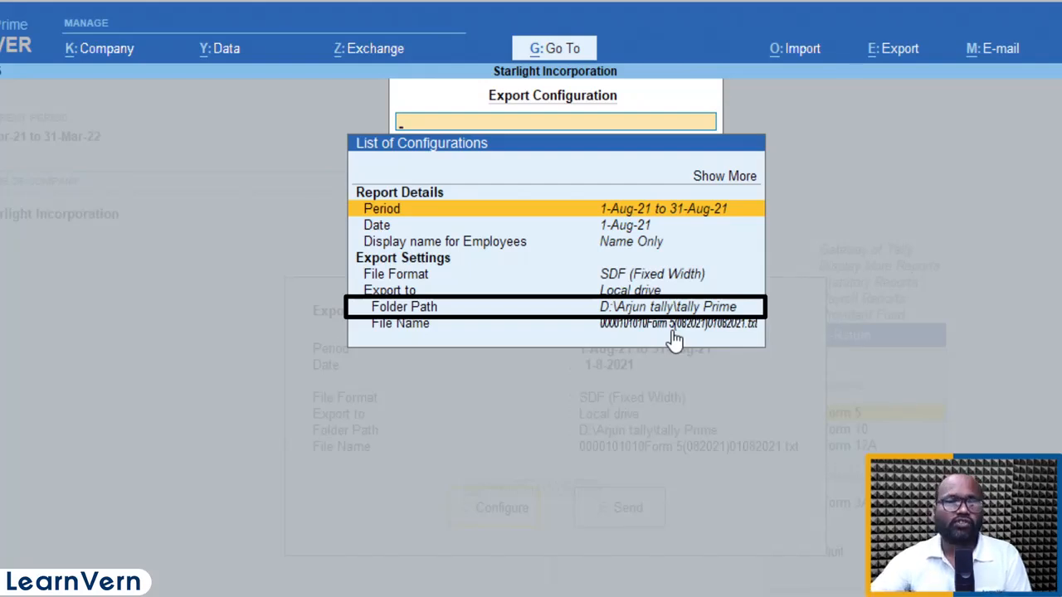
pyautogui.press('Down')
pyautogui.press('Down')
pyautogui.press('Down')
pyautogui.press('Down')
pyautogui.press('Down')
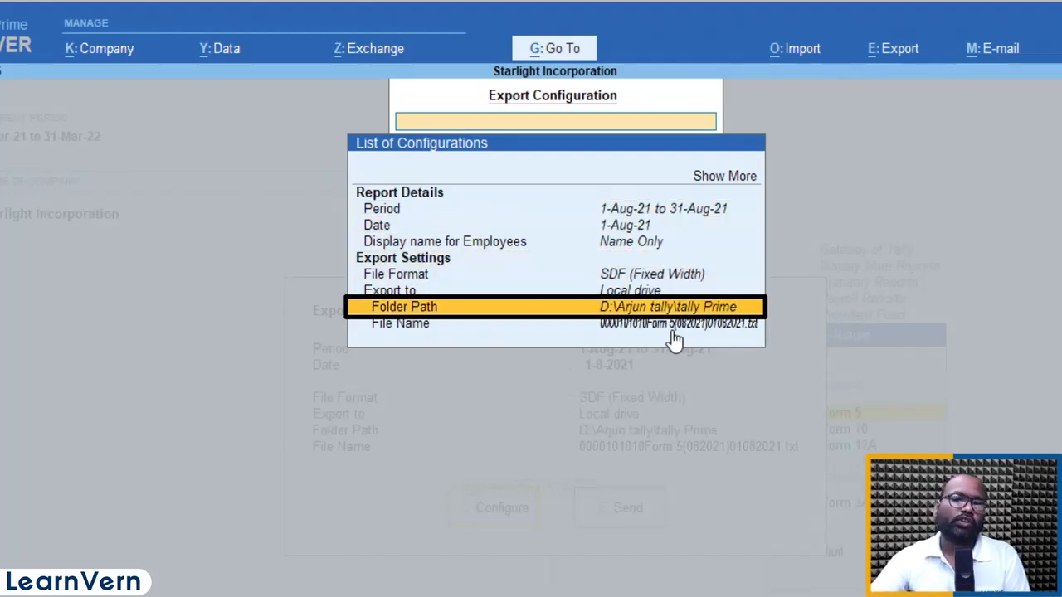
pyautogui.press('Return')
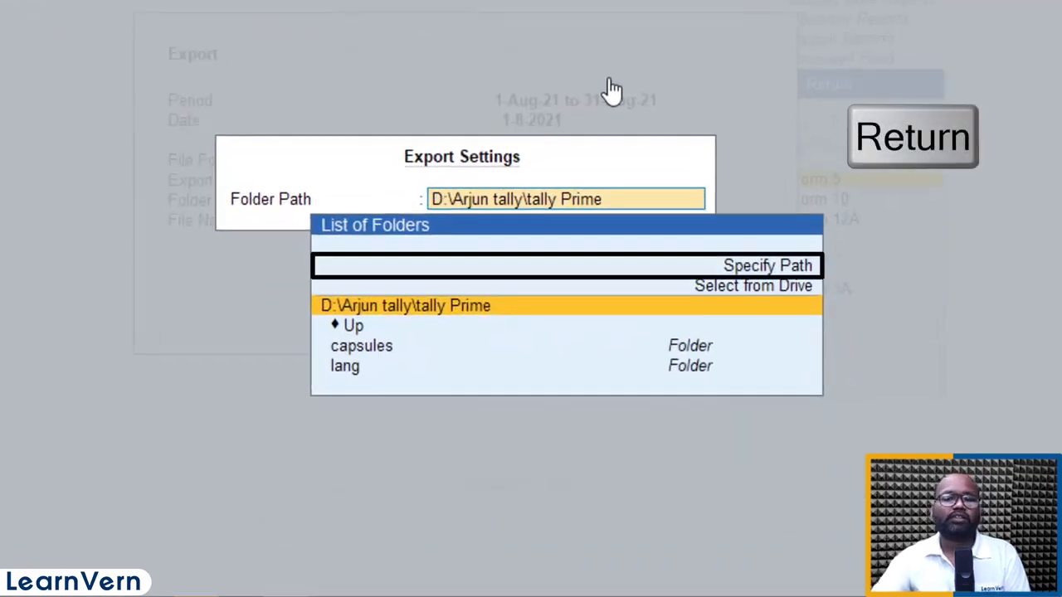
# Examine the Specify Path and Select from Drive options, keep the current export folder, and leave the Form 5 export unsent
pyautogui.press('Up')
pyautogui.press('Up')
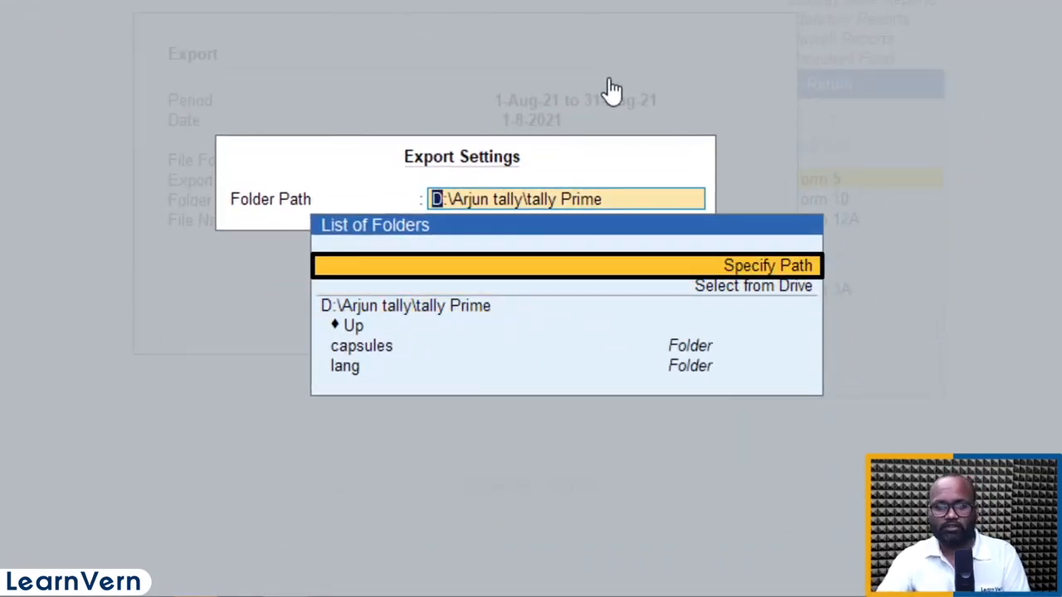
pyautogui.press('Down')
pyautogui.press('Down')
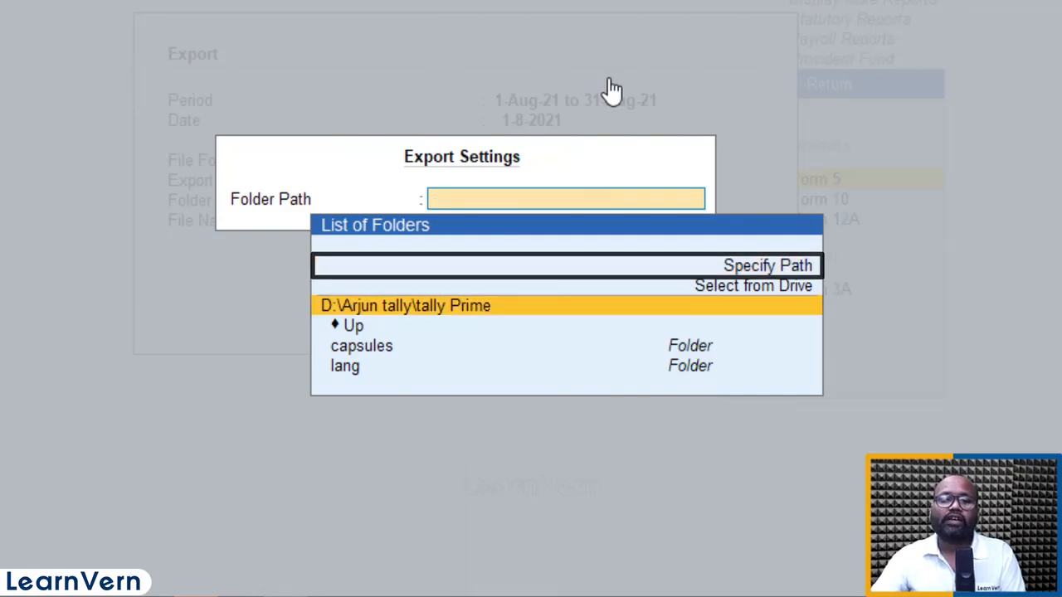
pyautogui.press('Return')
pyautogui.press('Escape')
pyautogui.press('Escape')
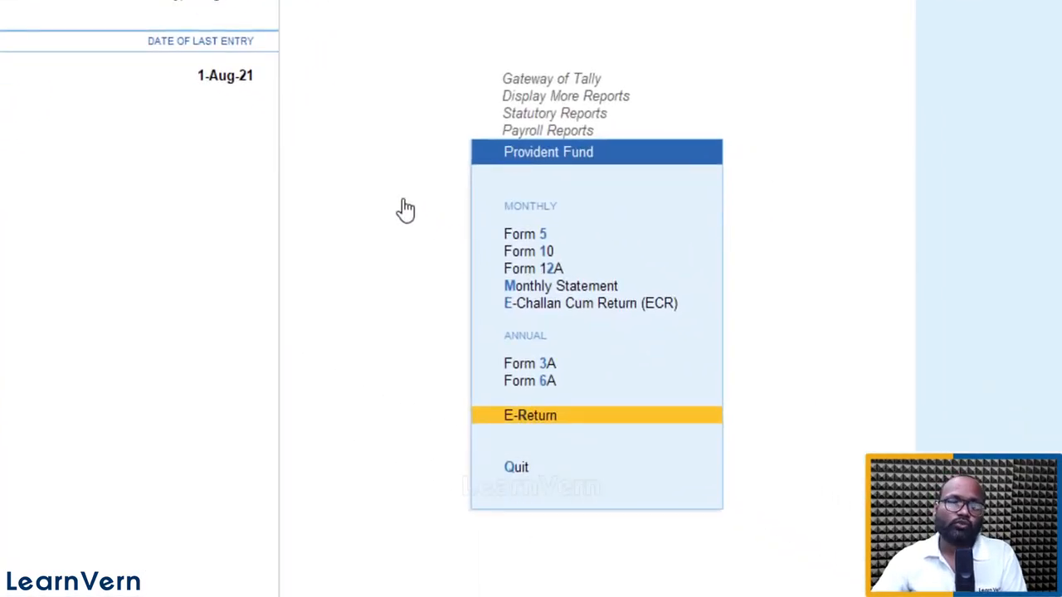
# Open the Employee State Insurance reports and look over the monthly entries
pyautogui.press('Escape')
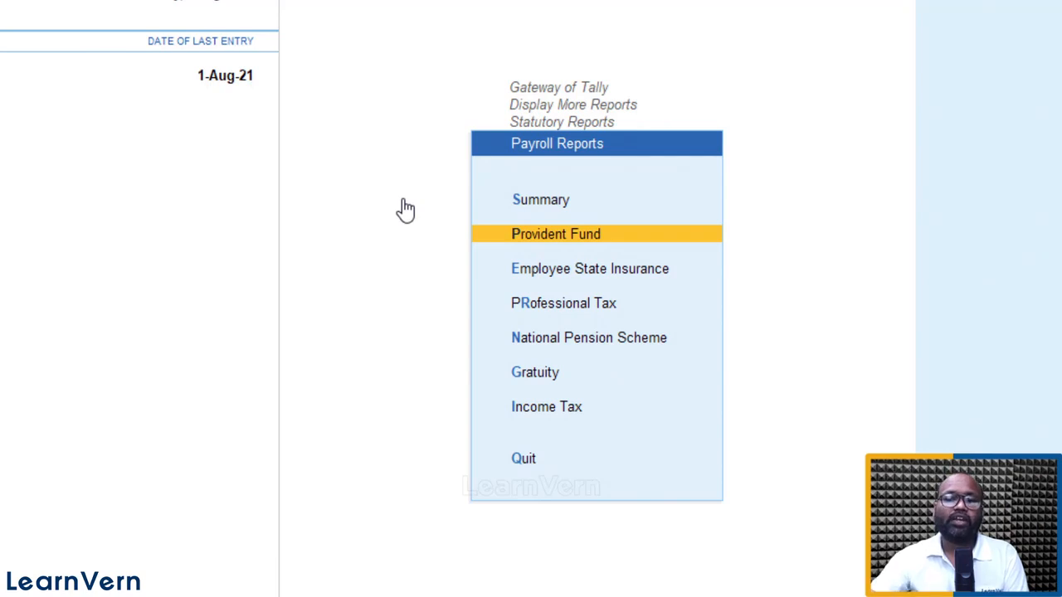
pyautogui.press('Down')
pyautogui.press('Return')
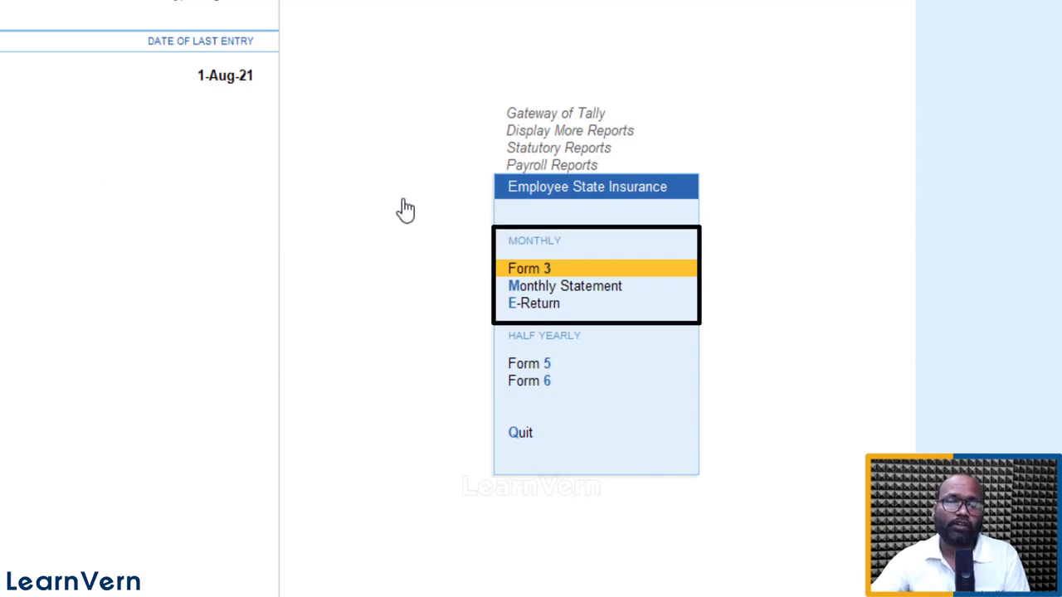
pyautogui.press('Down')
pyautogui.press('Down')
pyautogui.press('Up')
# Preview the monthly Employee State Insurance Form 3, examine its enlarged declaration and employee table, and close it without printing
pyautogui.hotkey('alt', 'p')
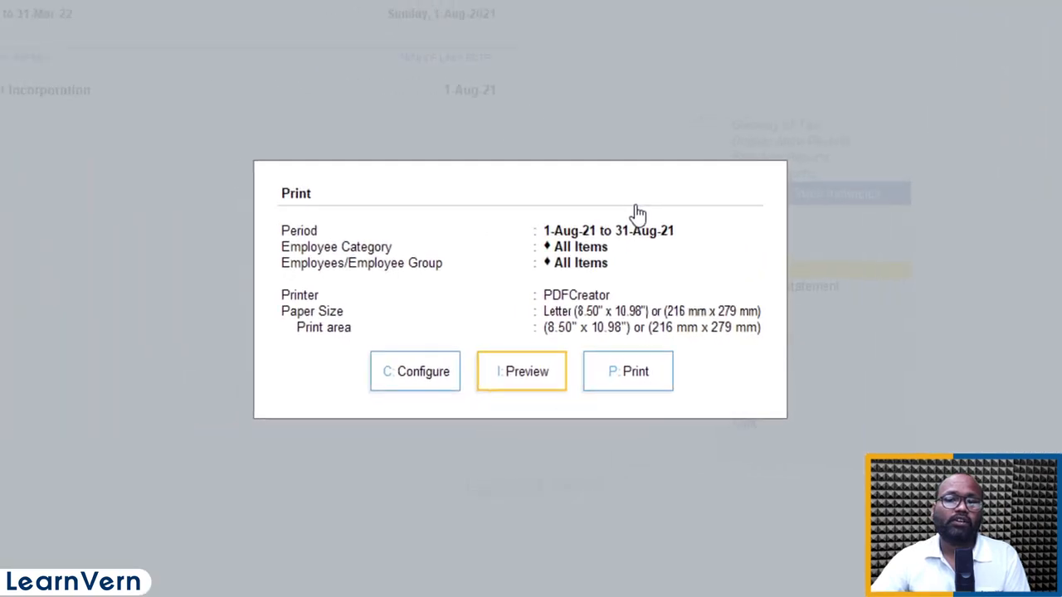
pyautogui.press('i')
pyautogui.hotkey('alt', 'z')
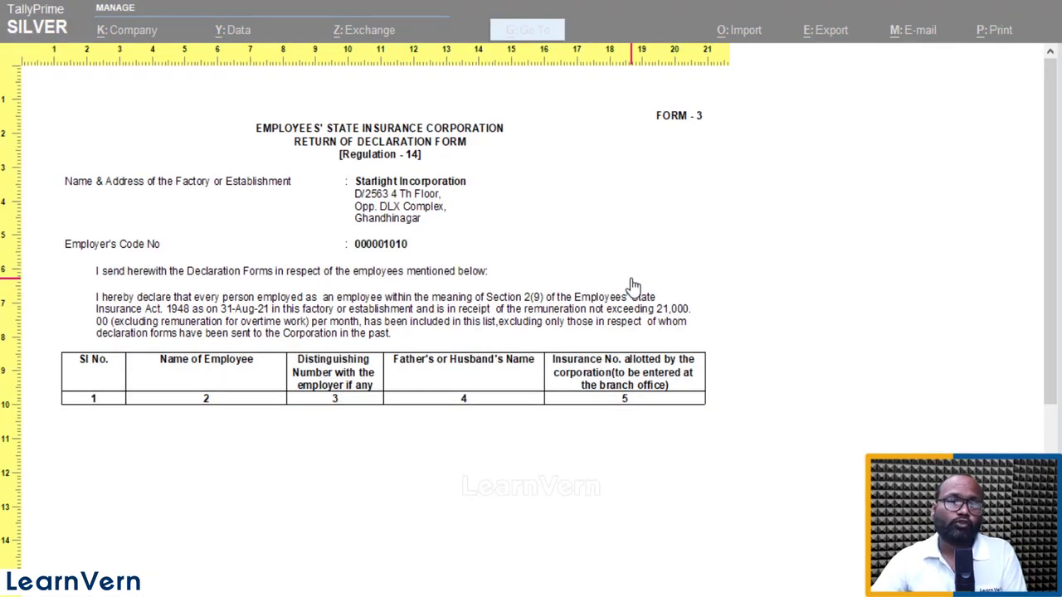
pyautogui.hotkey('alt', 'z')
pyautogui.hotkey('alt', 'z')
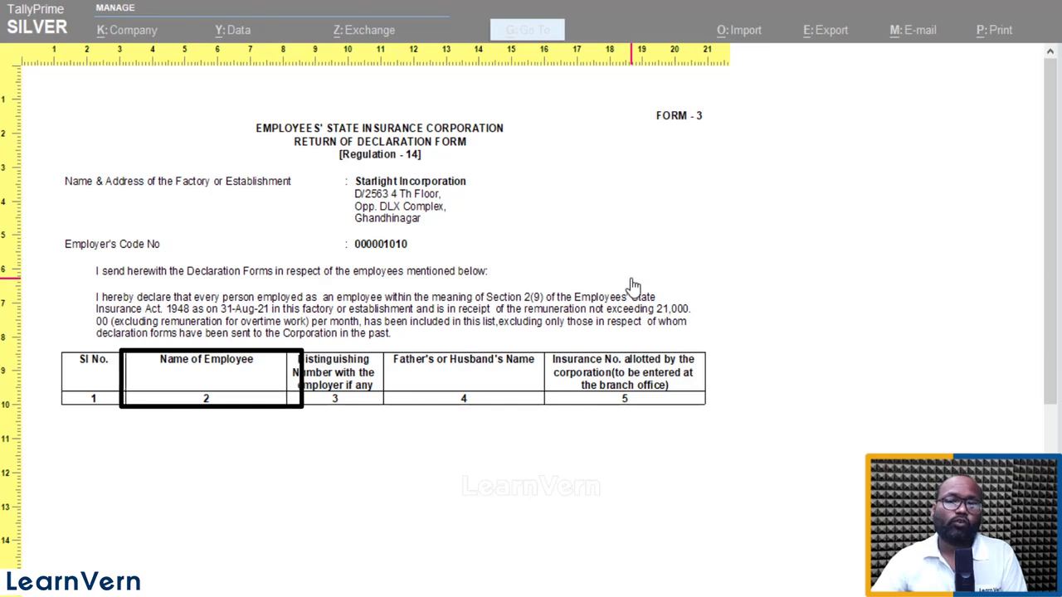
pyautogui.hotkey('alt', 'z')
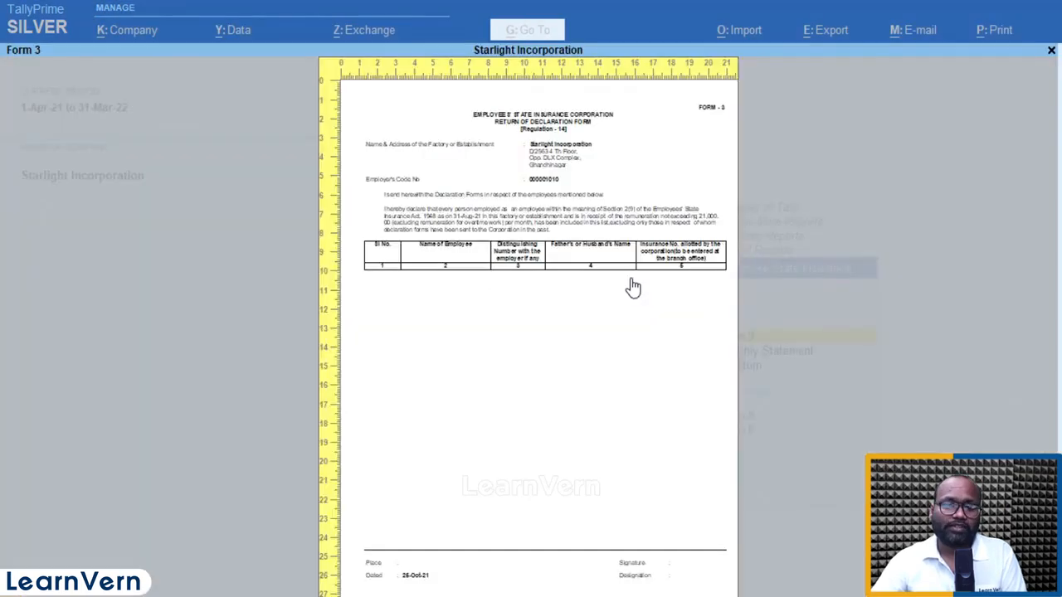
pyautogui.press('Escape')
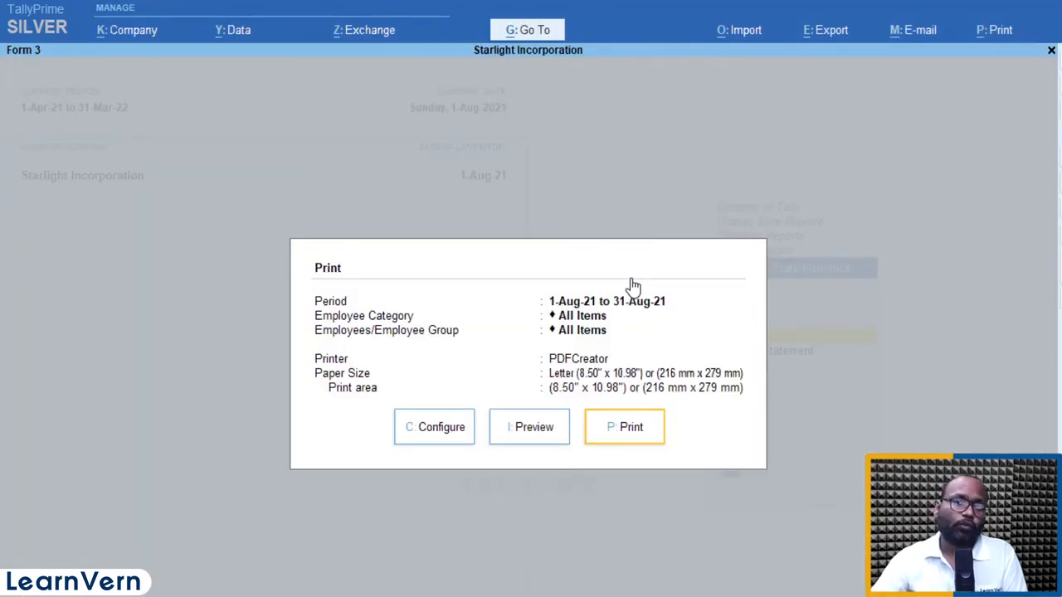
pyautogui.press('Left')
pyautogui.press('Left')
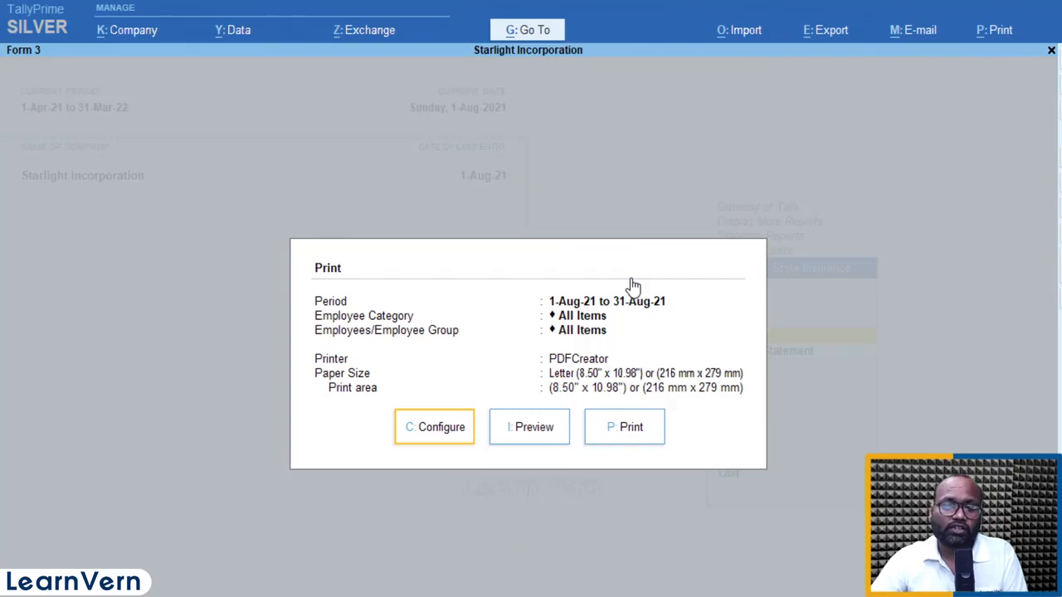
pyautogui.press('Escape')
pyautogui.press('Escape')
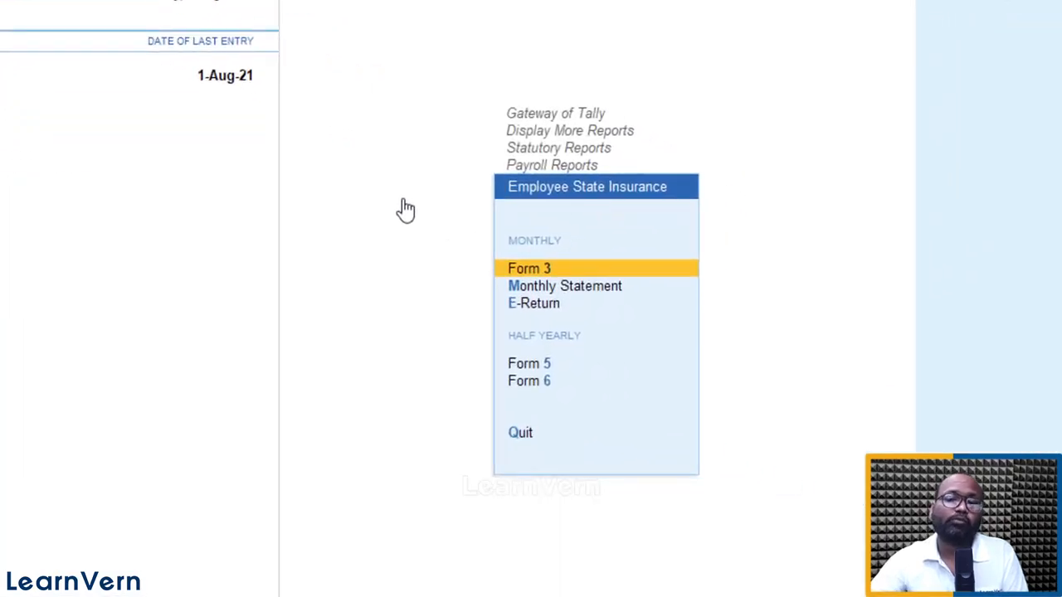
# Open the half-yearly Employee State Insurance Form 5, look over its print configuration and close the configuration
pyautogui.press('Down')
pyautogui.press('Down')
pyautogui.press('Down')
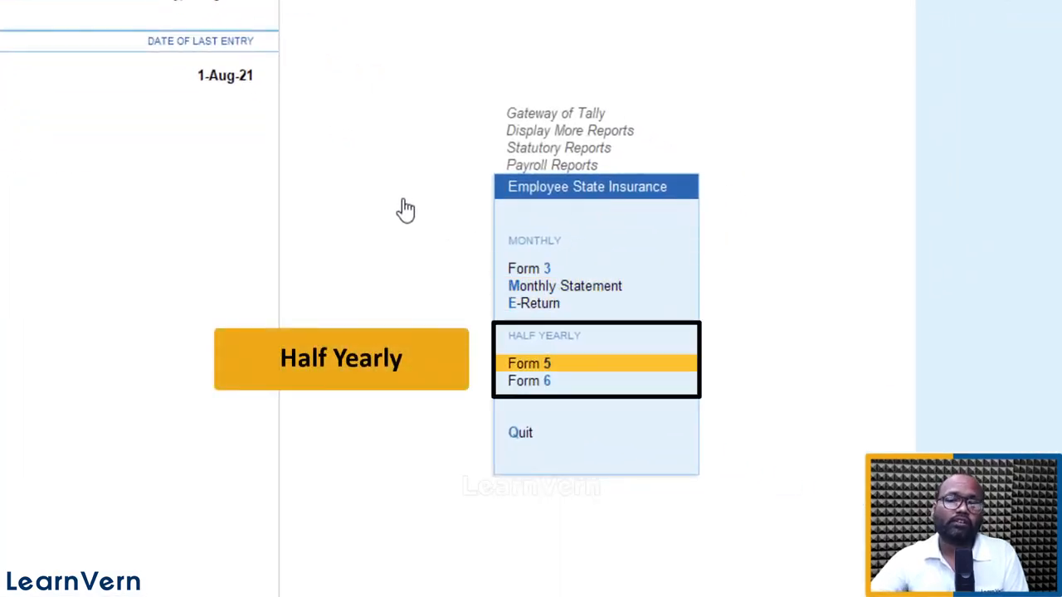
pyautogui.press('Return')
pyautogui.press('Right')
pyautogui.press('Left')
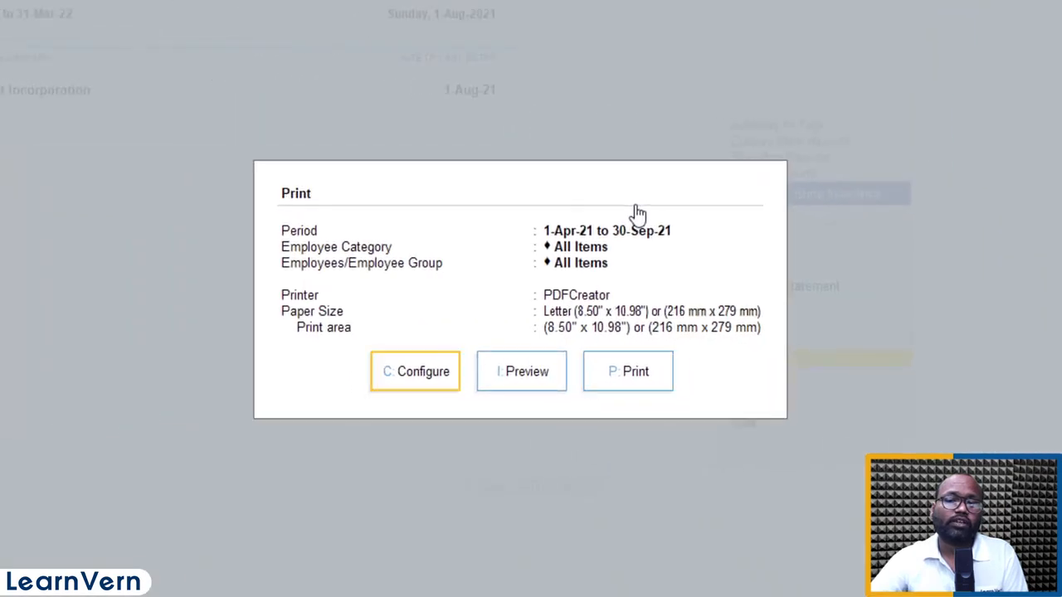
pyautogui.press('Right')
pyautogui.press('Return')
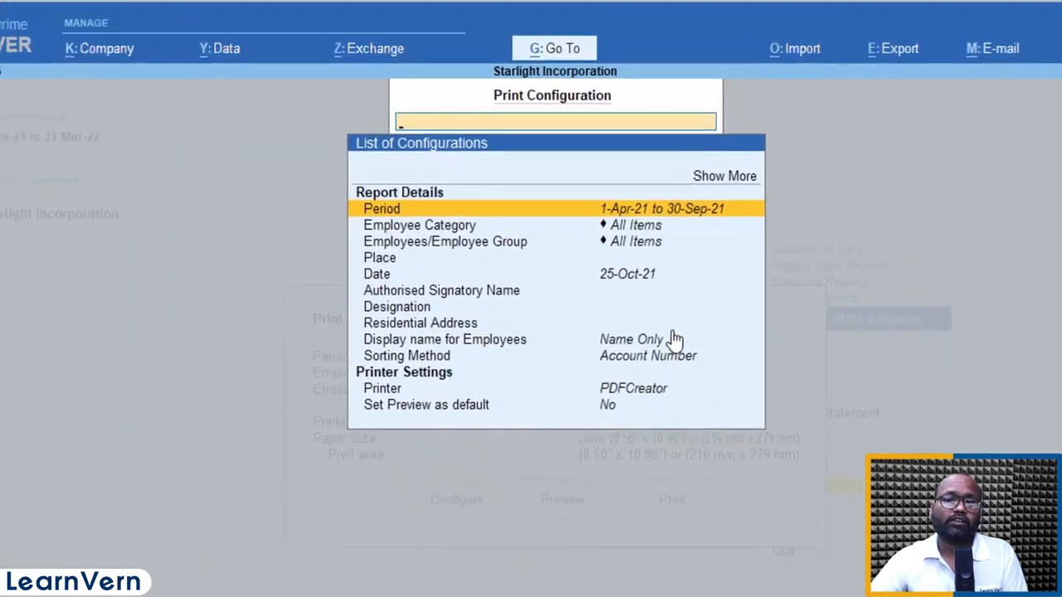
pyautogui.hotkey('ctrl', 'q')
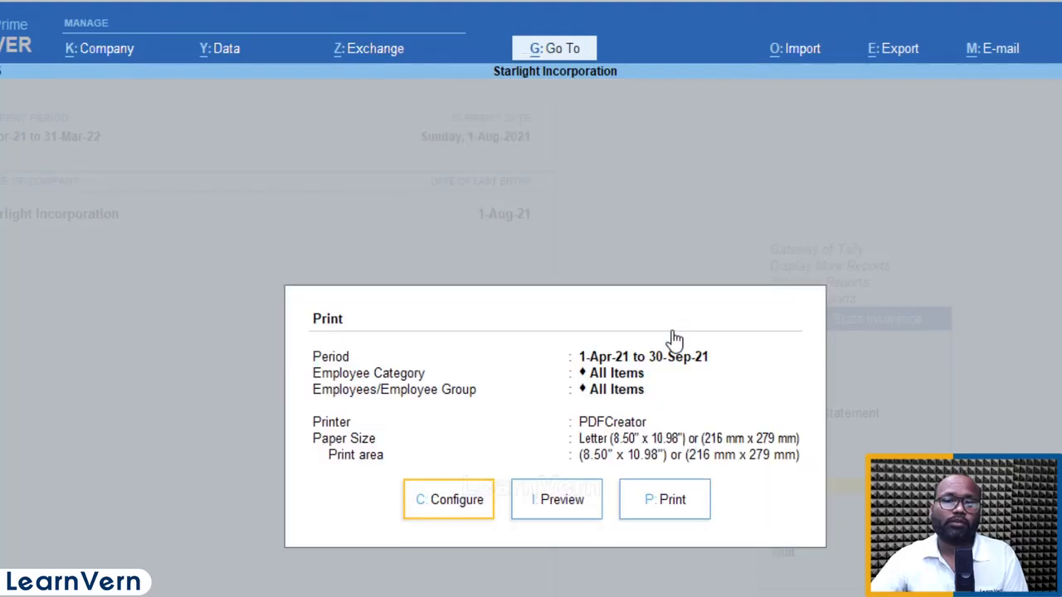
# Preview the half-yearly Form 5 and examine its pages, enlarging page 2 to read the certificate and instructions
pyautogui.press('Right')
pyautogui.press('Return')
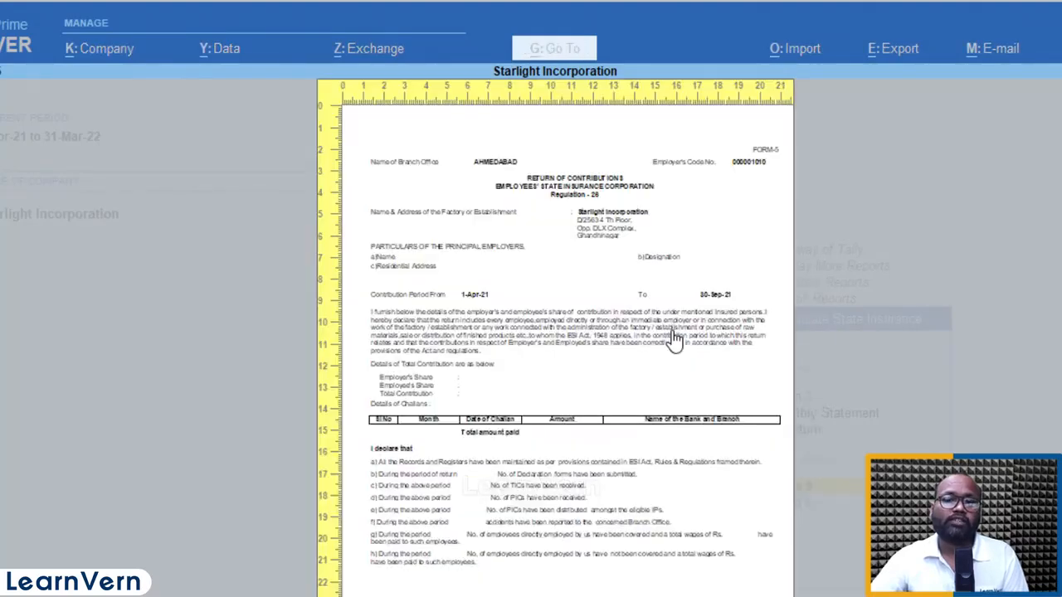
pyautogui.press('pagedown')
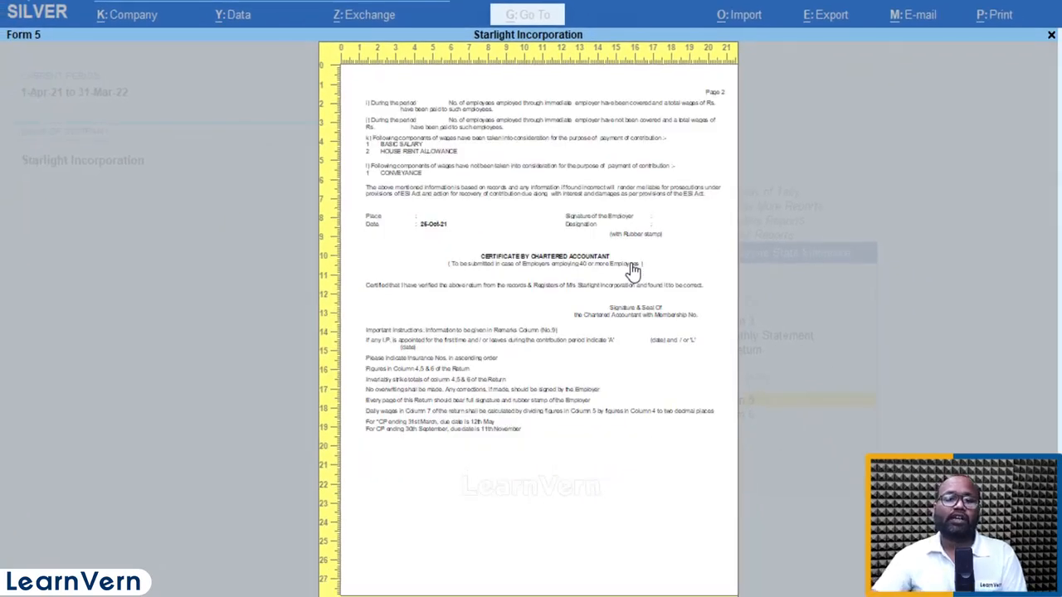
pyautogui.hotkey('alt', 'z')
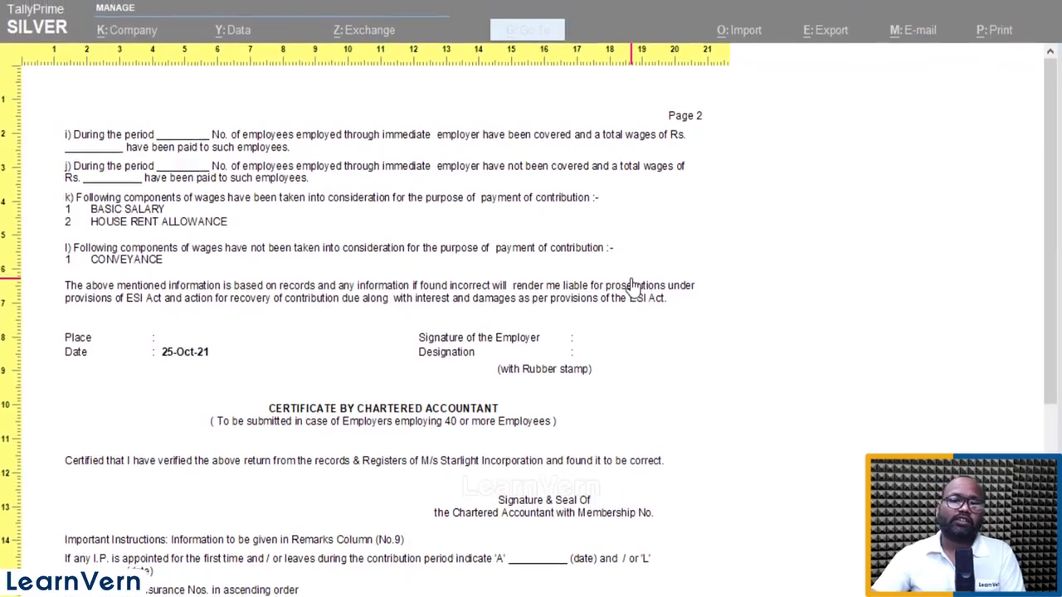
pyautogui.scroll(-5, 633, 288)
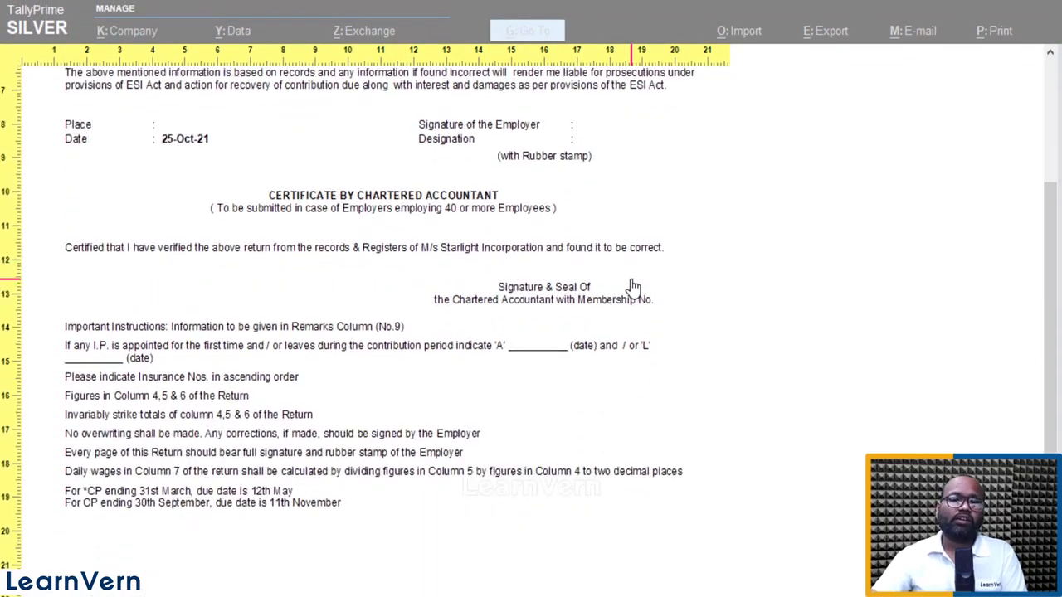
pyautogui.hotkey('alt', 'z')
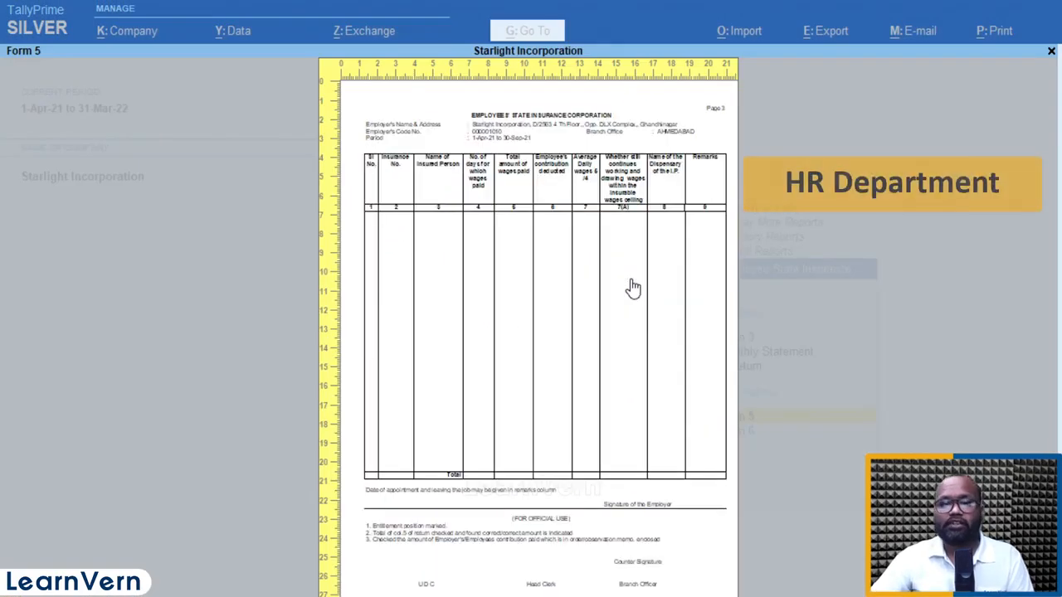
# Return to page 1 of the half-yearly Form 5 preview, enlarge it to read the contribution details, and close the form without printing
pyautogui.press('pageup')
pyautogui.press('pageup')
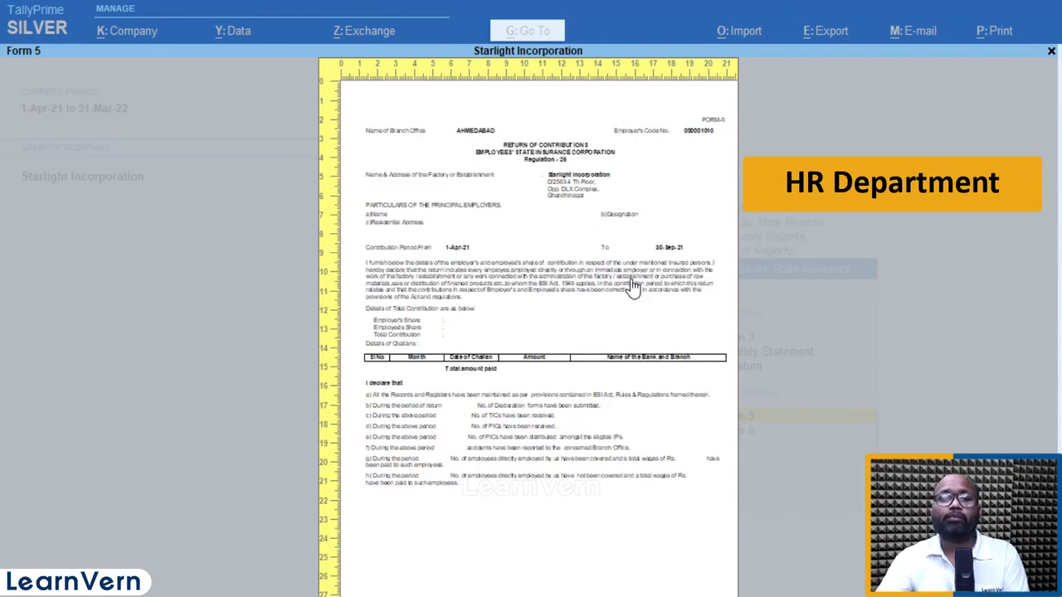
pyautogui.click(633, 286)
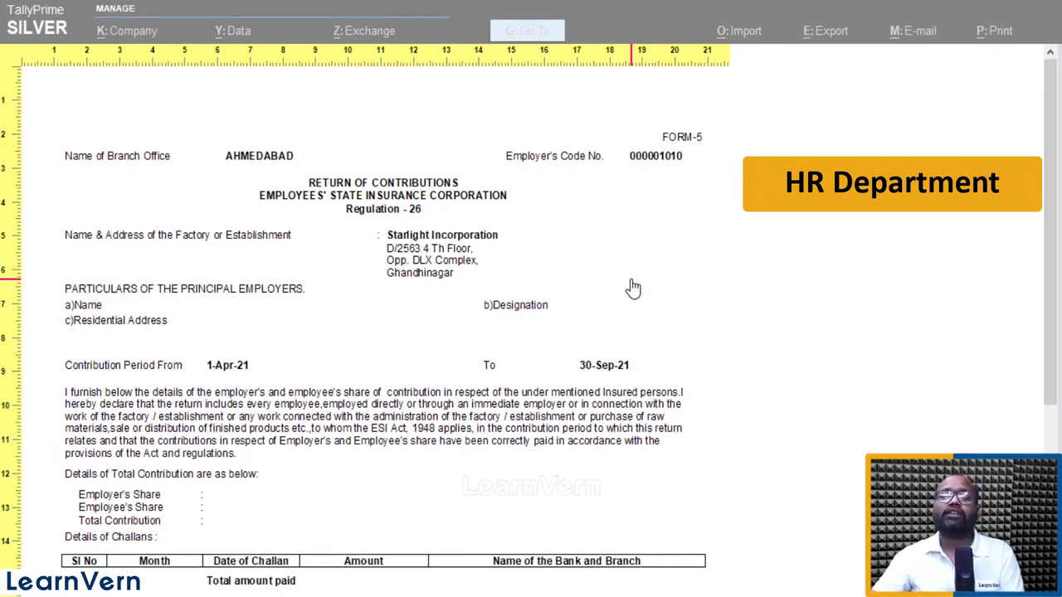
pyautogui.click(633, 288)
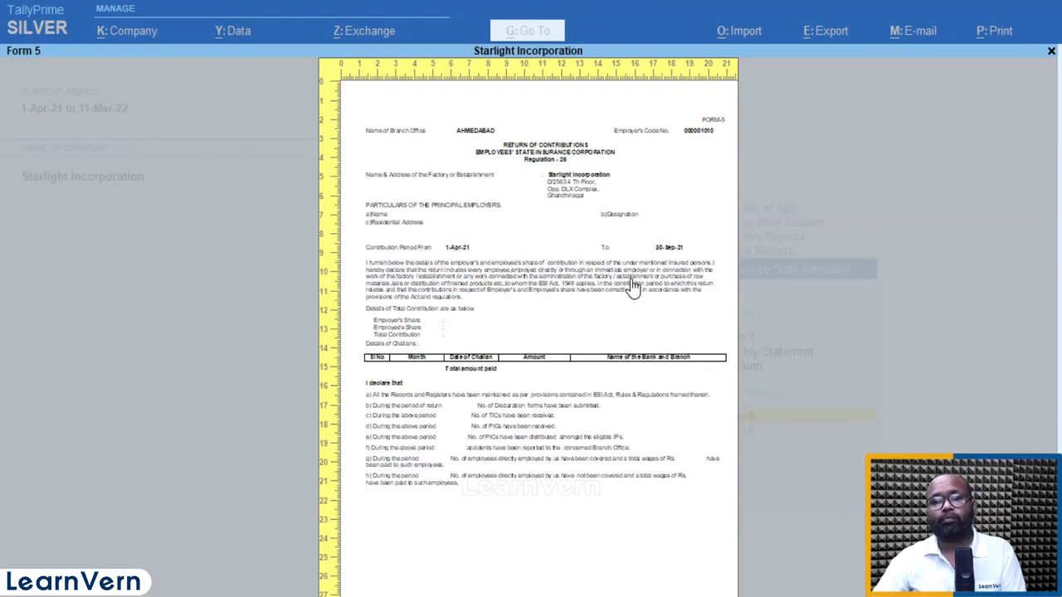
pyautogui.press('Escape')
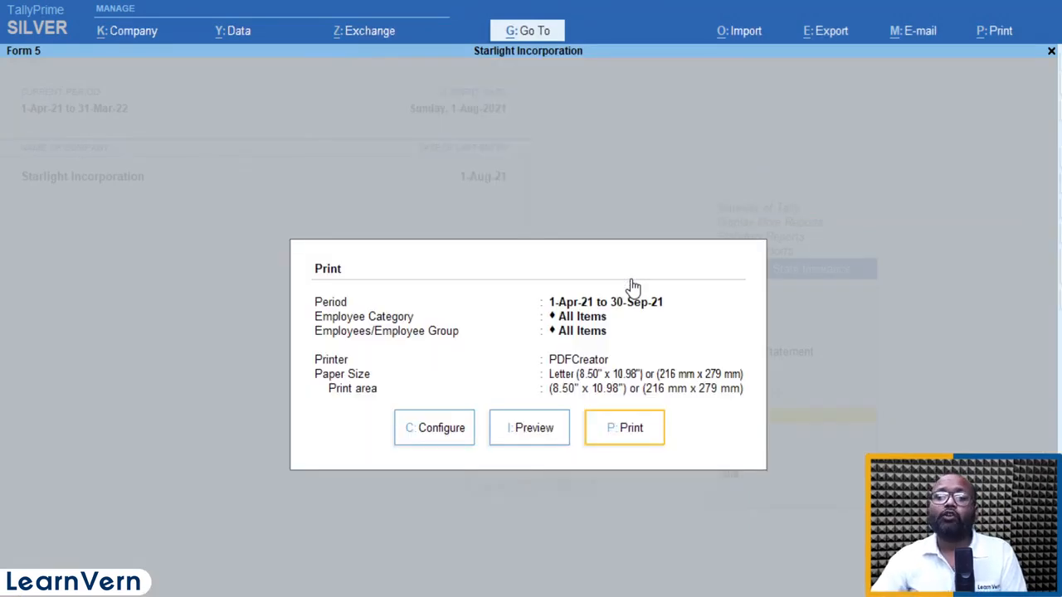
pyautogui.press('Escape')
pyautogui.press('Escape')
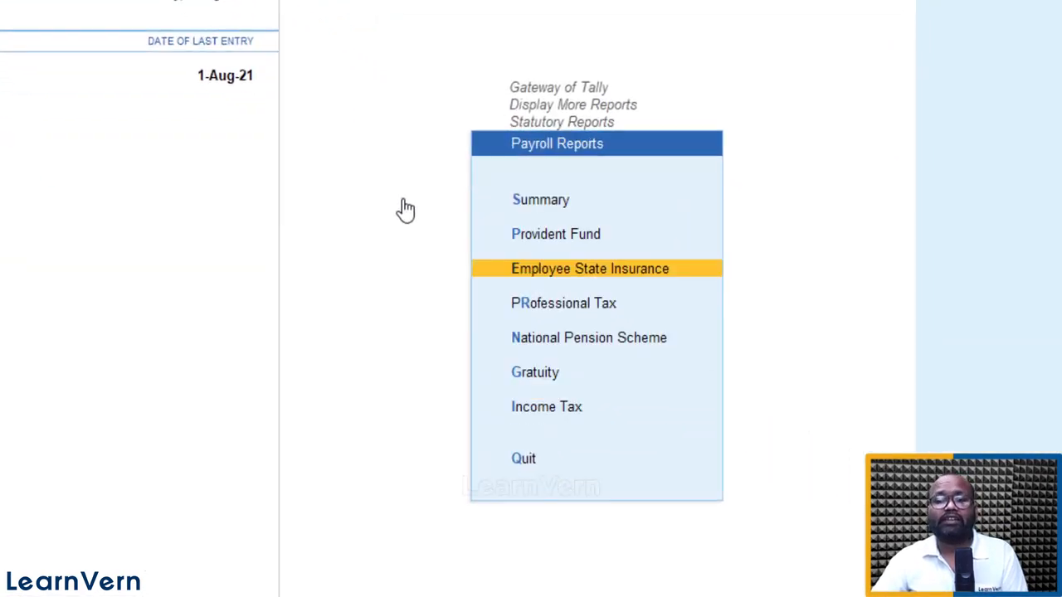
# Open the Professional Tax reports, look over the Monthly Statement and Computation Report entries, and return to the payroll reports
pyautogui.press('Down')
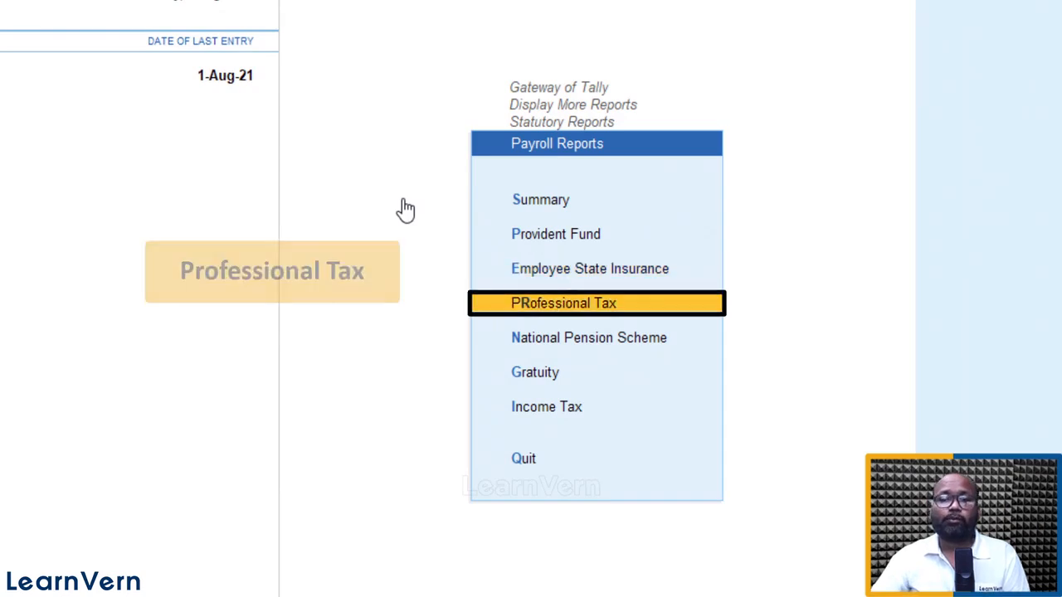
pyautogui.press('Return')
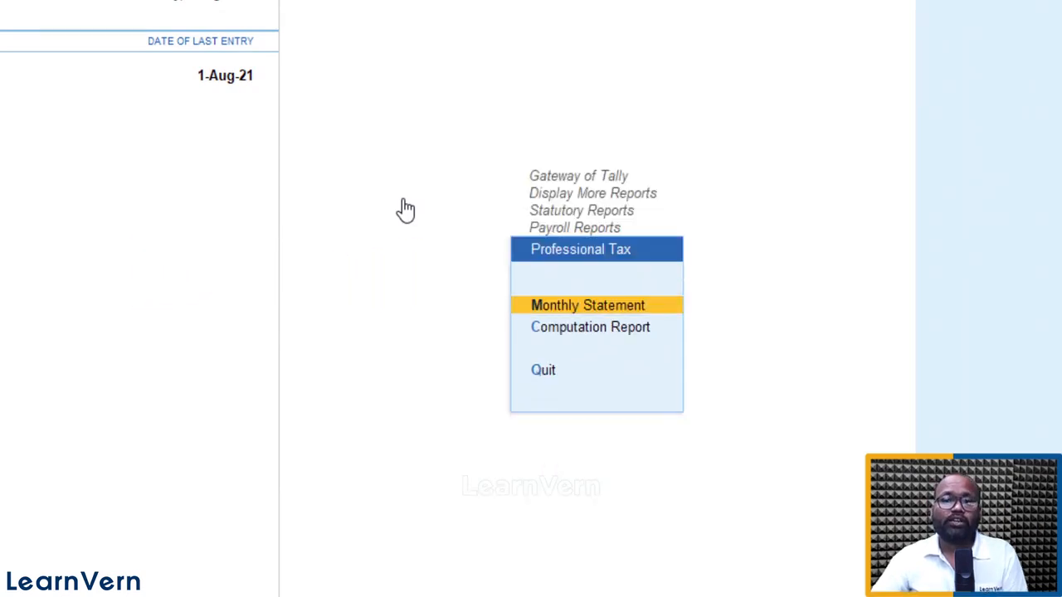
pyautogui.press('Down')
pyautogui.press('Up')
pyautogui.press('Down')
pyautogui.press('Escape')
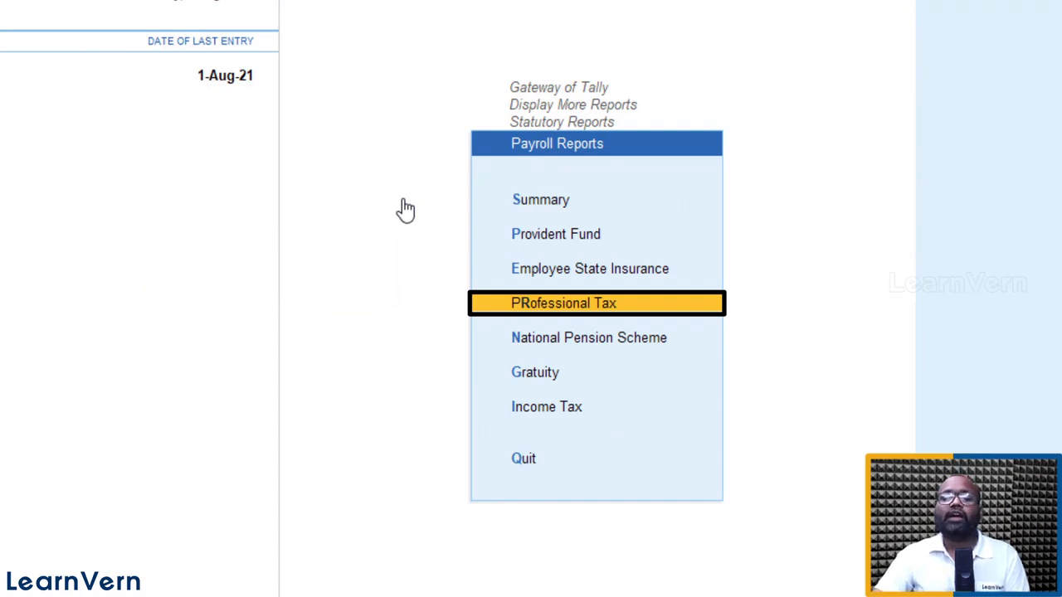
# Open the NPS Summary under National Pension Scheme and examine the employer's statutory contributions
pyautogui.press('Down')
pyautogui.press('Return')
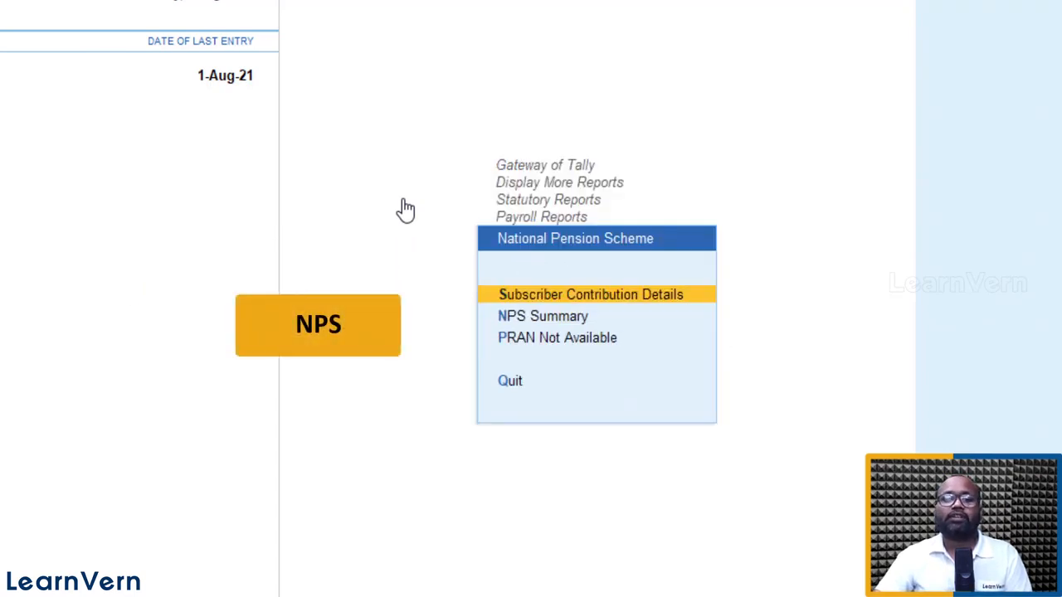
pyautogui.press('Down')
pyautogui.press('Return')
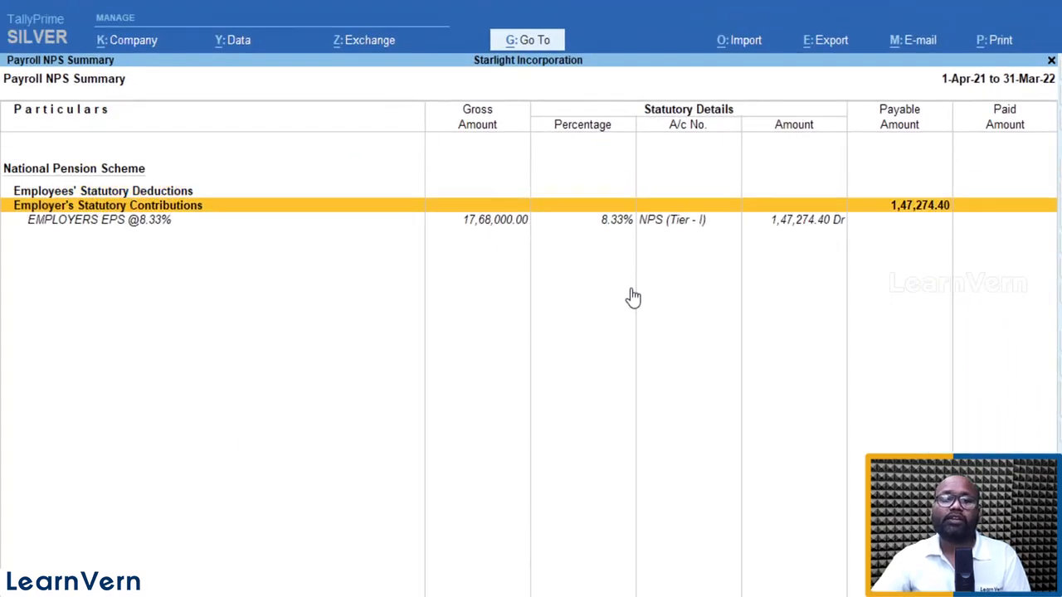
pyautogui.press('Down')
pyautogui.press('Up')
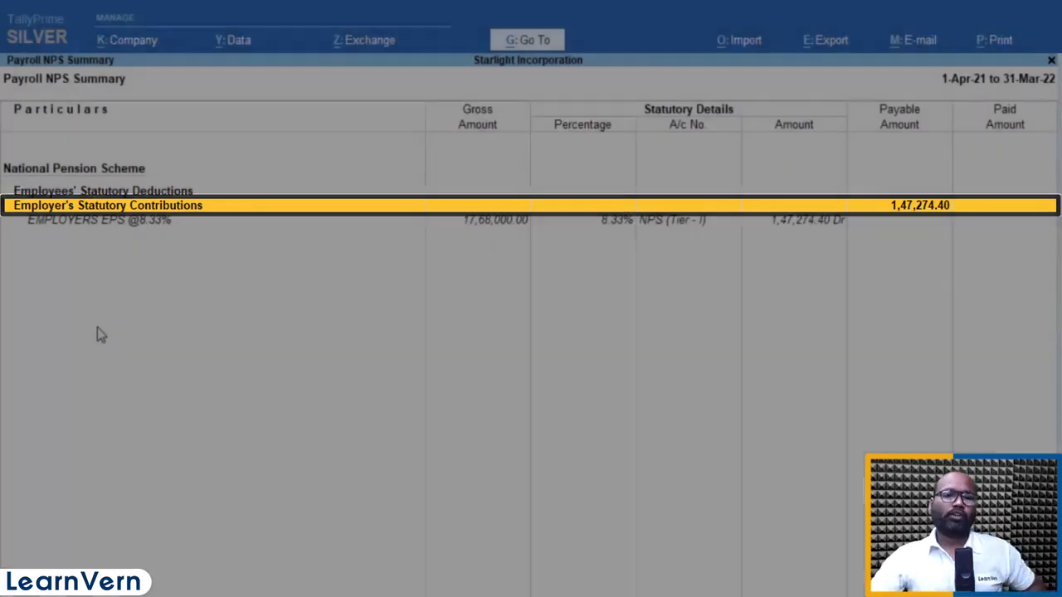
# Drill down from EMPLOYERS EPS @8.33% to the accountant's NPS contribution voucher, inspect it unchanged, and return to the payroll reports
pyautogui.press('Down')
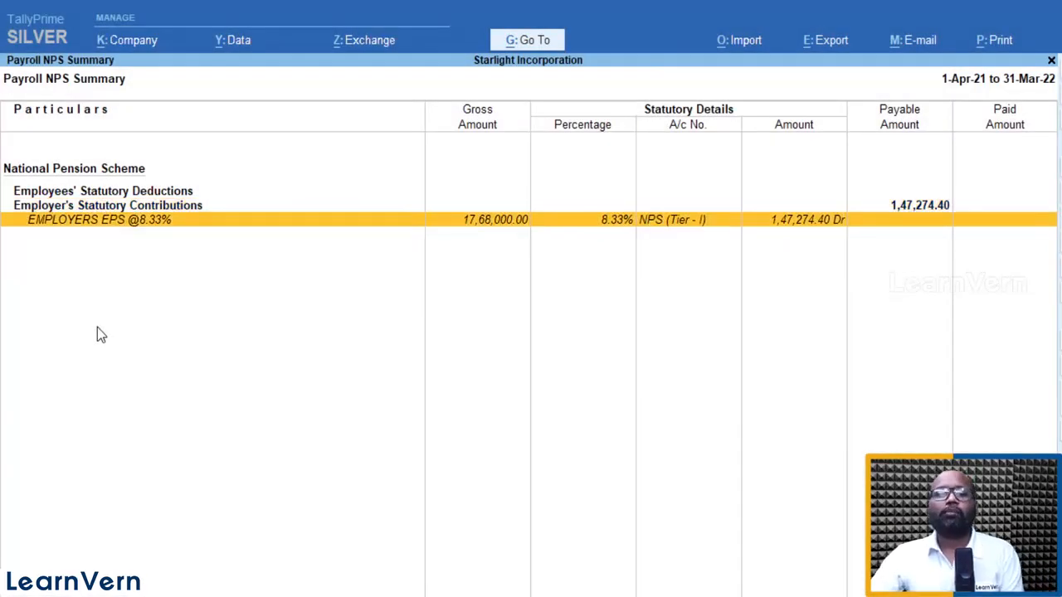
pyautogui.press('Return')
pyautogui.press('Return')
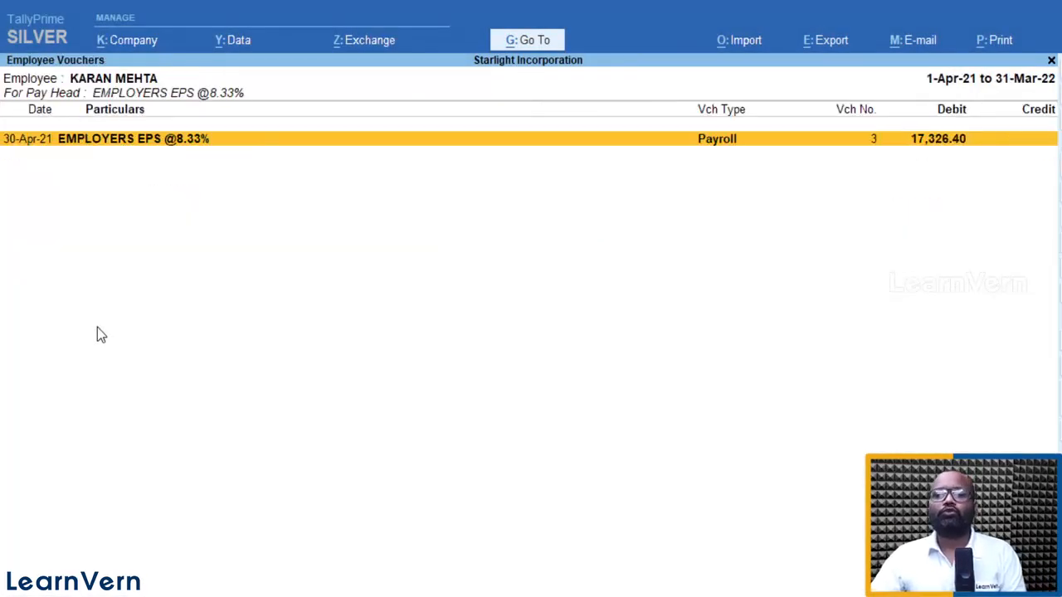
pyautogui.press('Return')
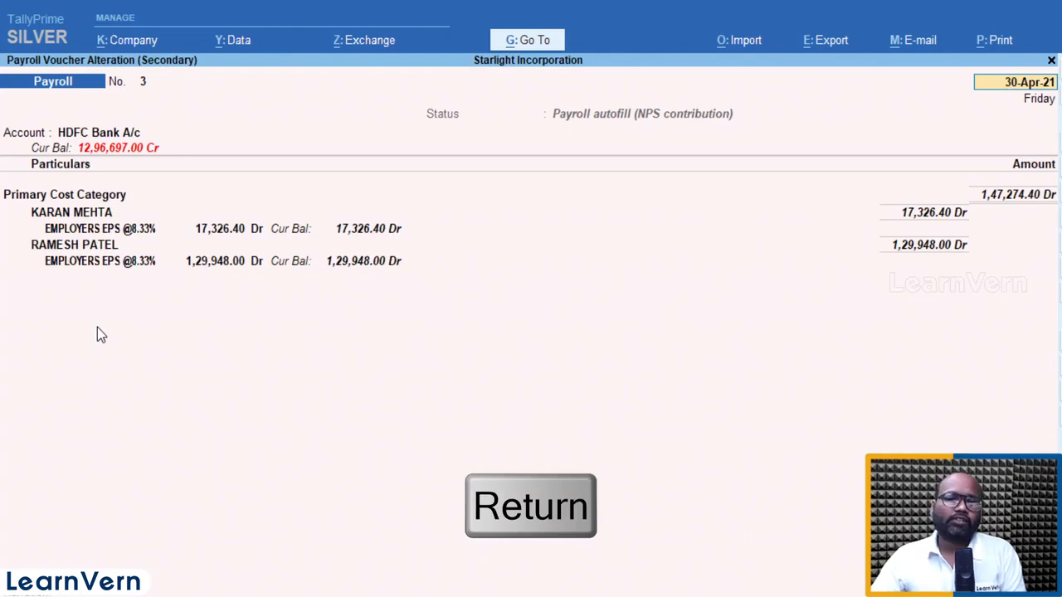
pyautogui.press('Escape')
pyautogui.press('Escape')
pyautogui.press('Escape')
pyautogui.press('Escape')
pyautogui.press('Escape')
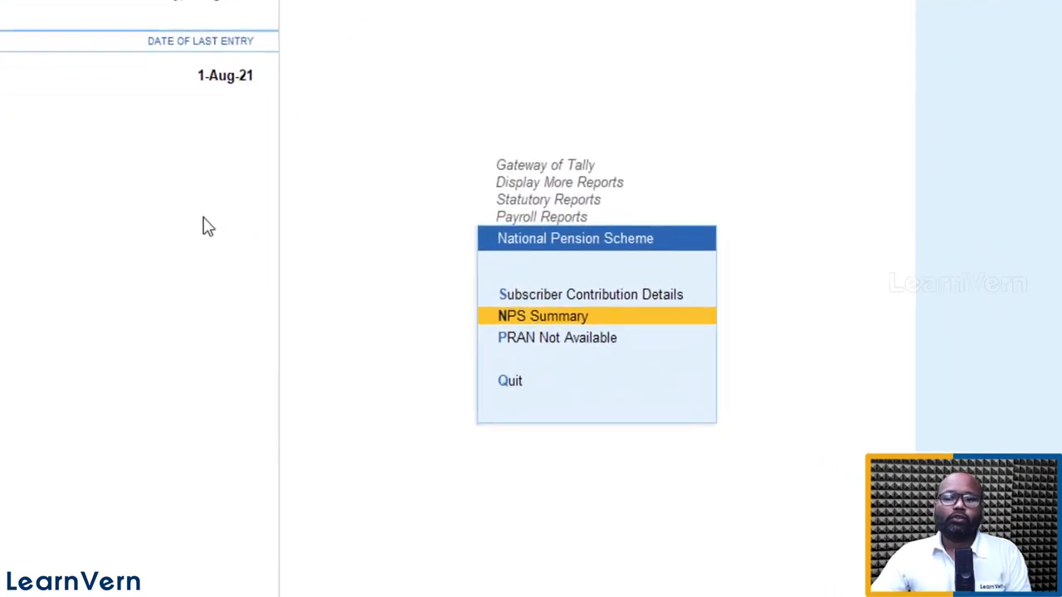
pyautogui.press('Escape')
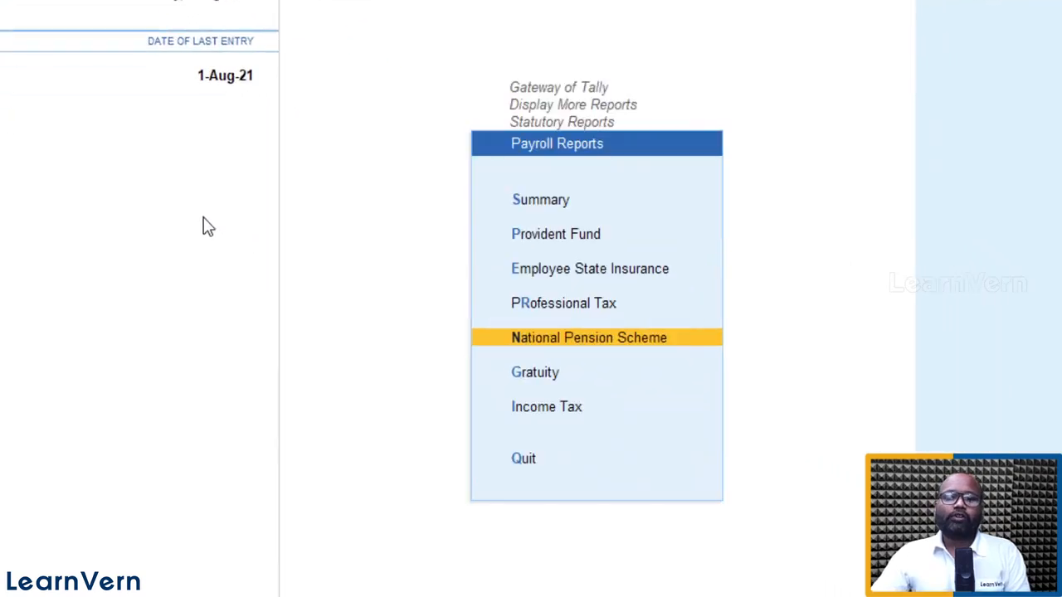
# Open the Gratuity Summary for all employees, look over its columns and close it
pyautogui.press('Down')
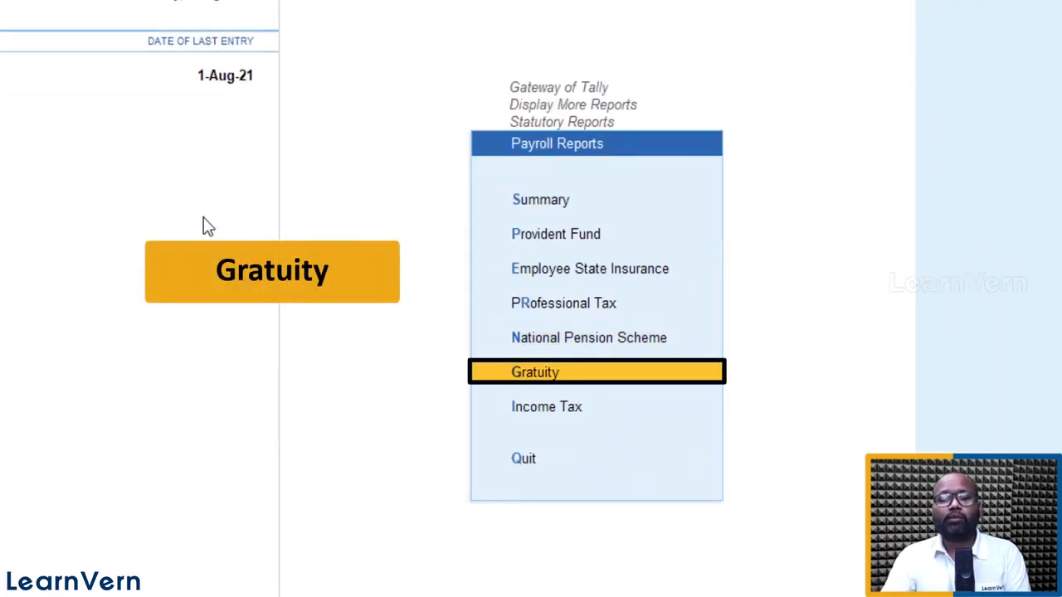
pyautogui.press('Return')
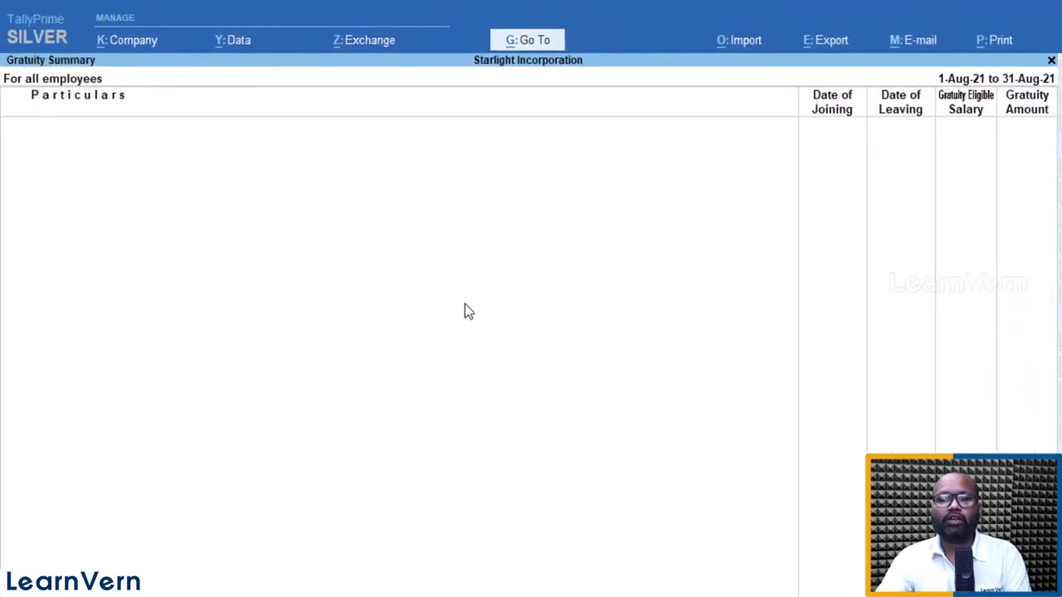
pyautogui.press('F5')
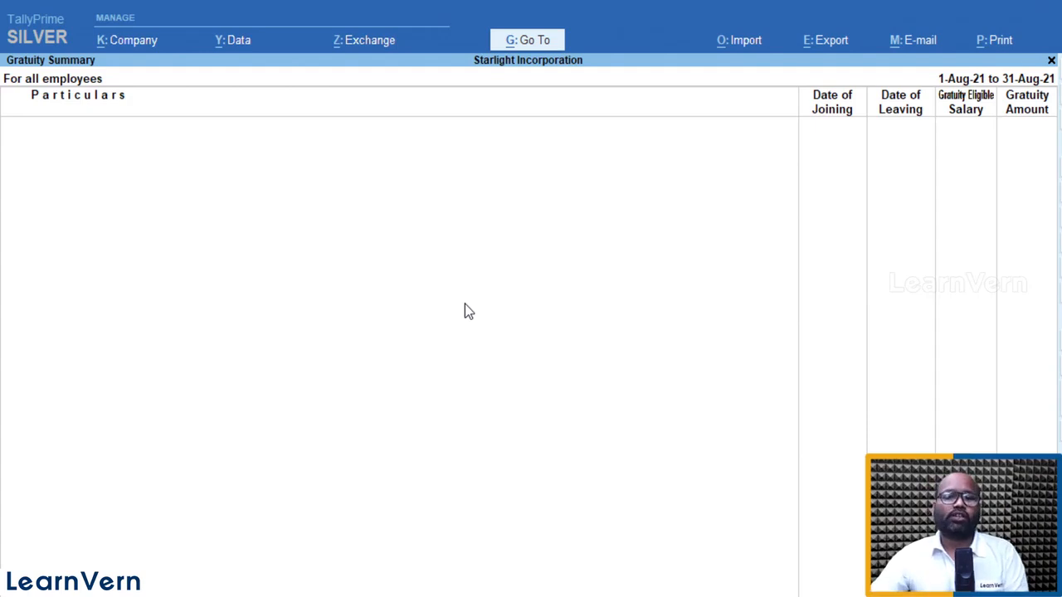
pyautogui.press('Escape')
# Open the Income Tax Computation report for the employee listed as ACCOUNTANT
pyautogui.press('Down')
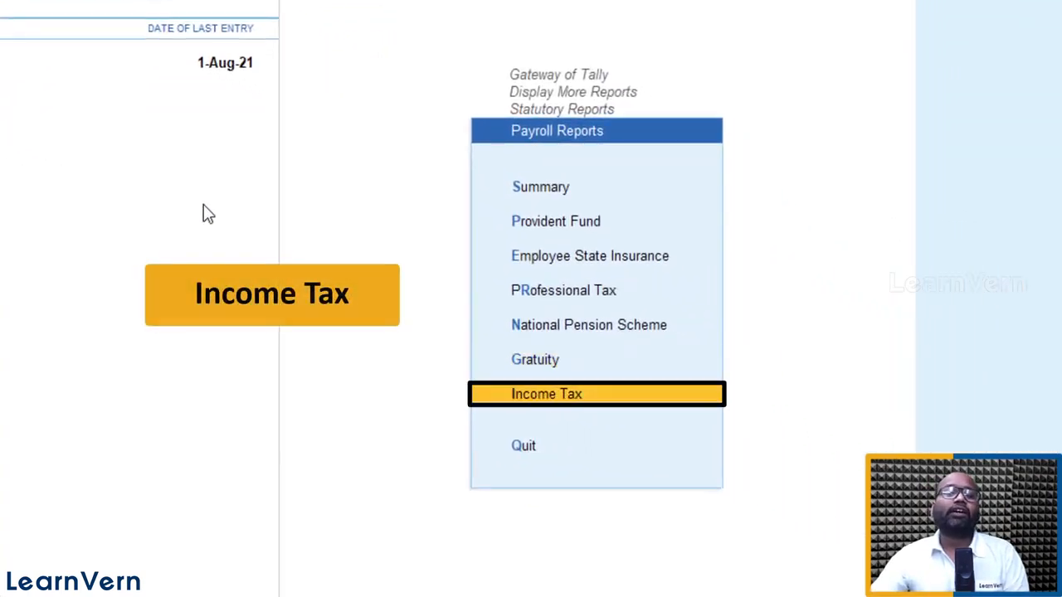
pyautogui.press('Return')
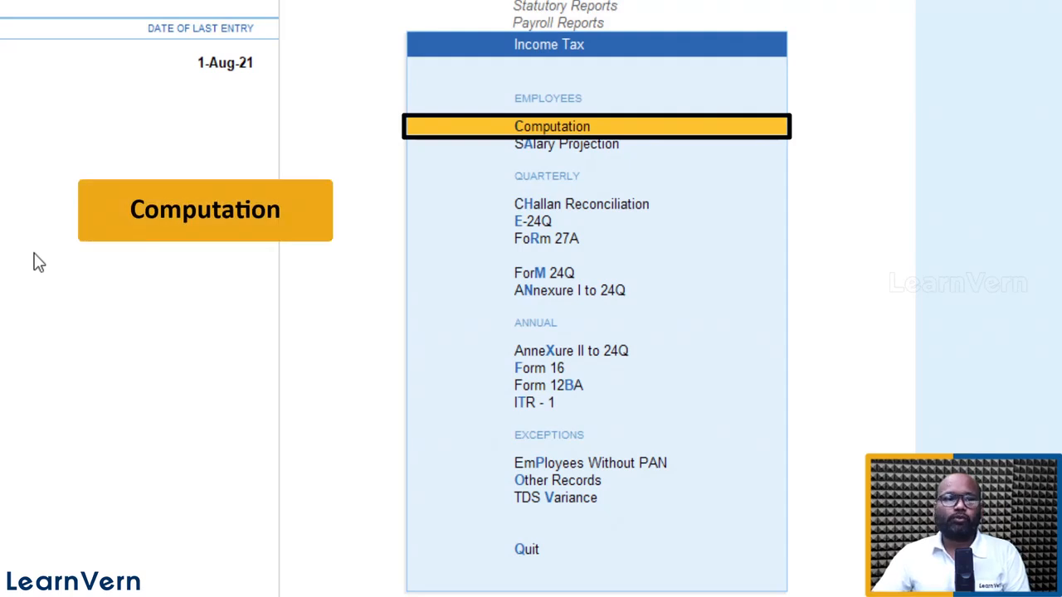
pyautogui.press('Return')
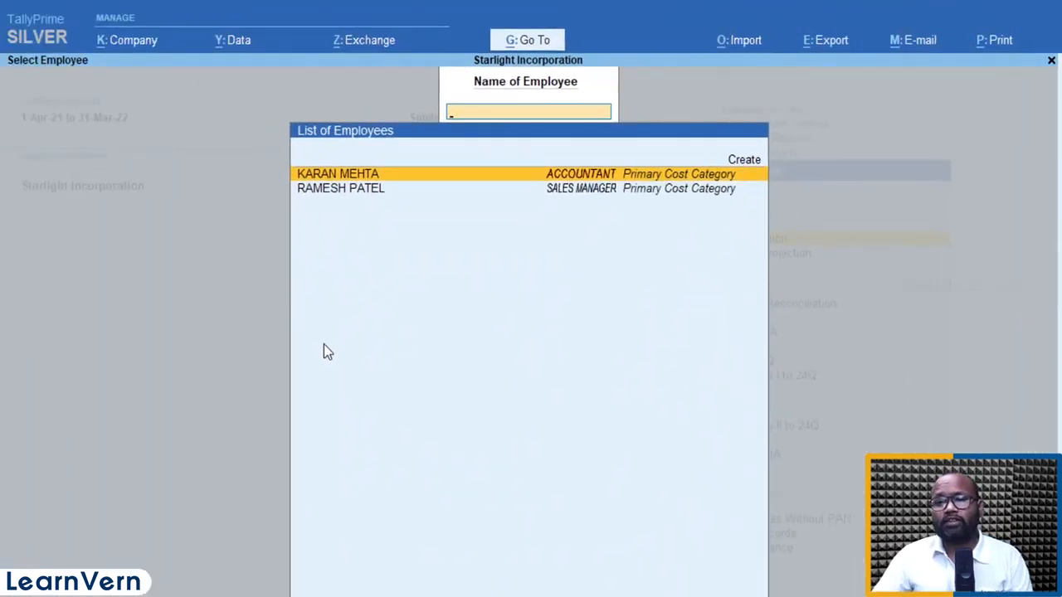
pyautogui.press('Return')
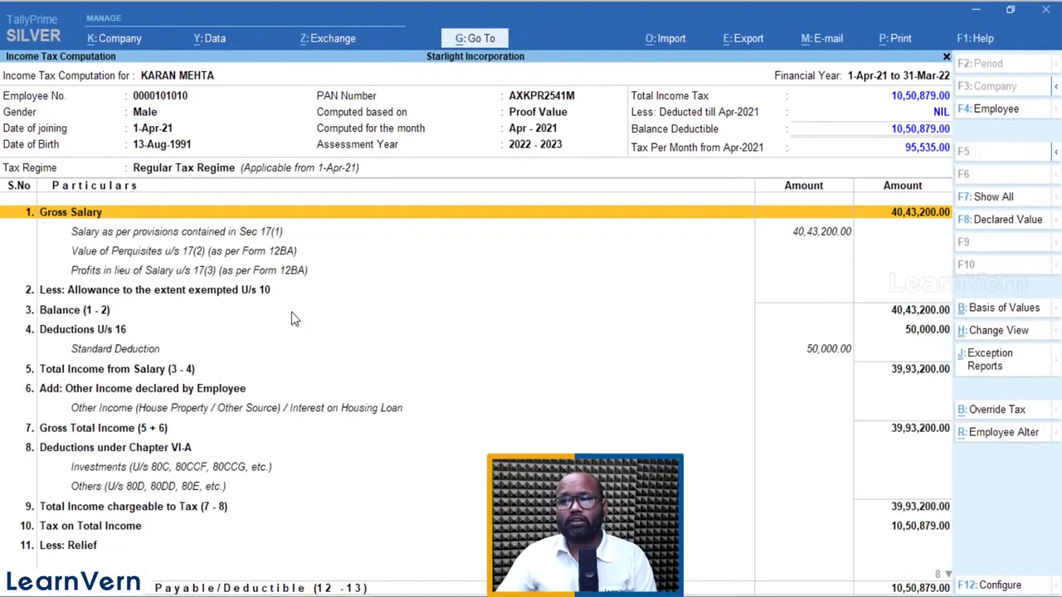
# Examine the computation lines for gross salary, exempt allowances, standard deduction, other income and Chapter VI-A deductions
pyautogui.press('Down')
pyautogui.press('Down')
pyautogui.press('Down')
pyautogui.press('Down')
pyautogui.press('Down')
pyautogui.press('Down')
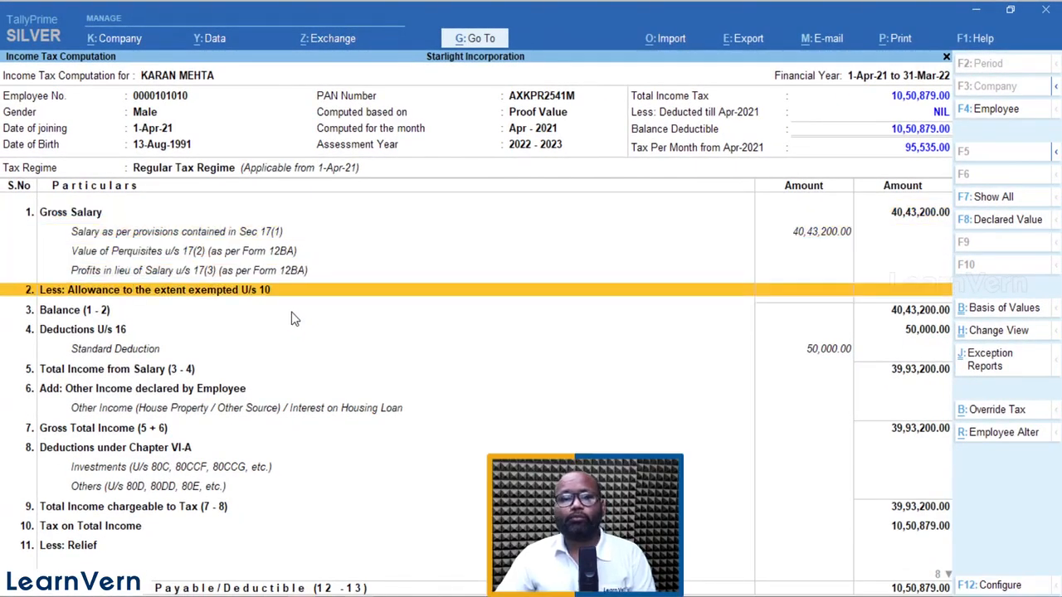
pyautogui.press('Down')
pyautogui.press('Down')
pyautogui.press('Down')
pyautogui.press('Down')
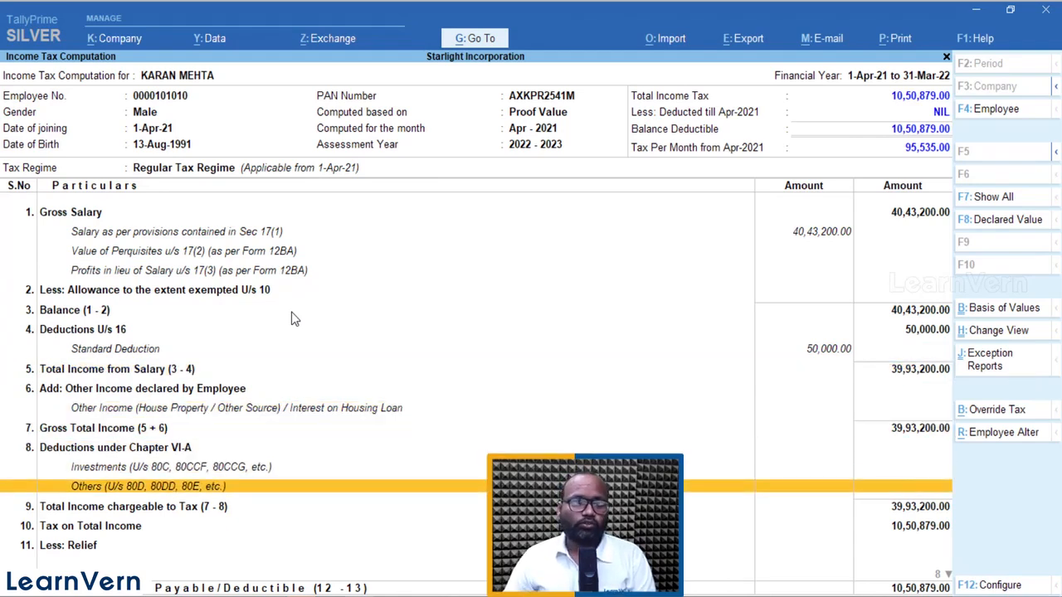
pyautogui.press('Up')
pyautogui.press('Up')
pyautogui.press('Up')
pyautogui.press('Up')
pyautogui.press('Up')
pyautogui.press('Up')
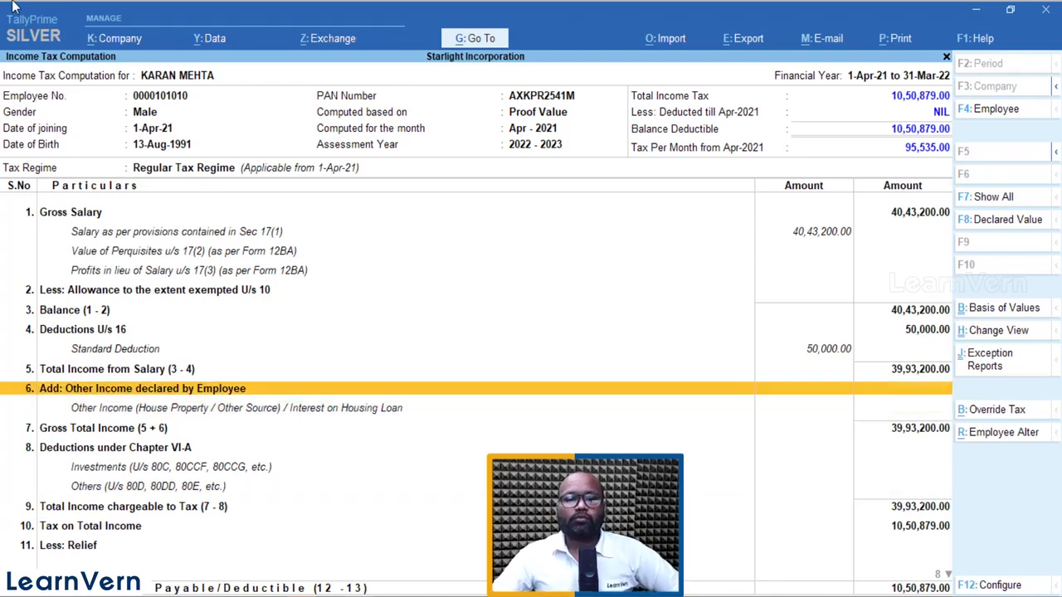
pyautogui.press('Up')
pyautogui.press('Down')
pyautogui.press('Down')
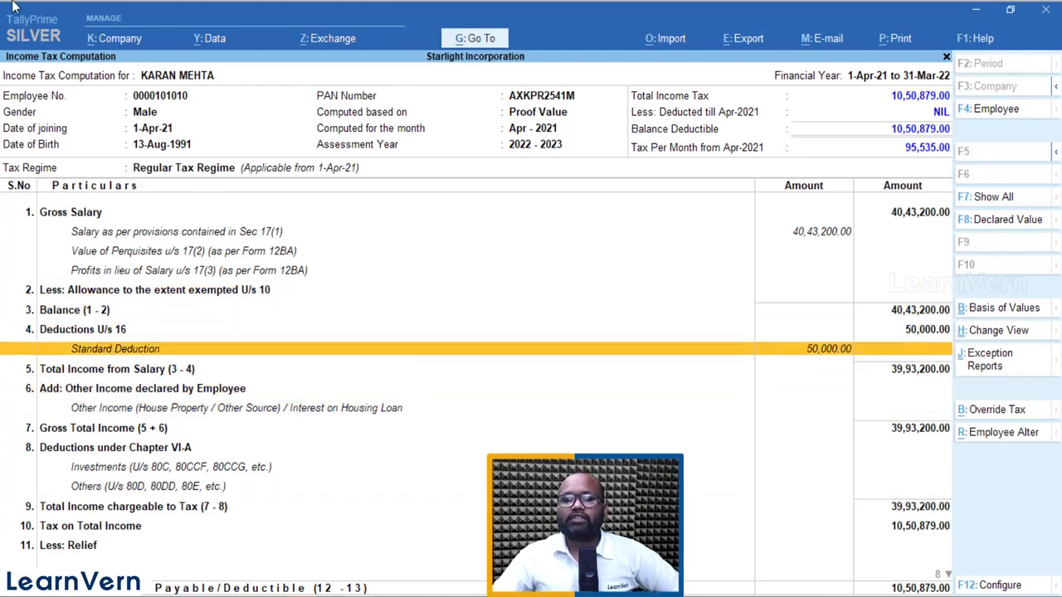
# Read through the remaining computation lines, covering chargeable income, tax relief and the tax-deducted items down to Tax deducted till date
pyautogui.press('Down')
pyautogui.press('Up')
pyautogui.press('Down')
pyautogui.press('Down')
pyautogui.press('Down')
pyautogui.press('Down')
pyautogui.press('Down')
pyautogui.press('Down')
pyautogui.press('Down')
pyautogui.press('Down')
pyautogui.press('Down')
pyautogui.press('Down')
pyautogui.press('Down')
pyautogui.press('Down')
pyautogui.press('Down')
pyautogui.press('Down')
pyautogui.press('Down')
pyautogui.press('Down')
pyautogui.press('Down')
pyautogui.press('Down')
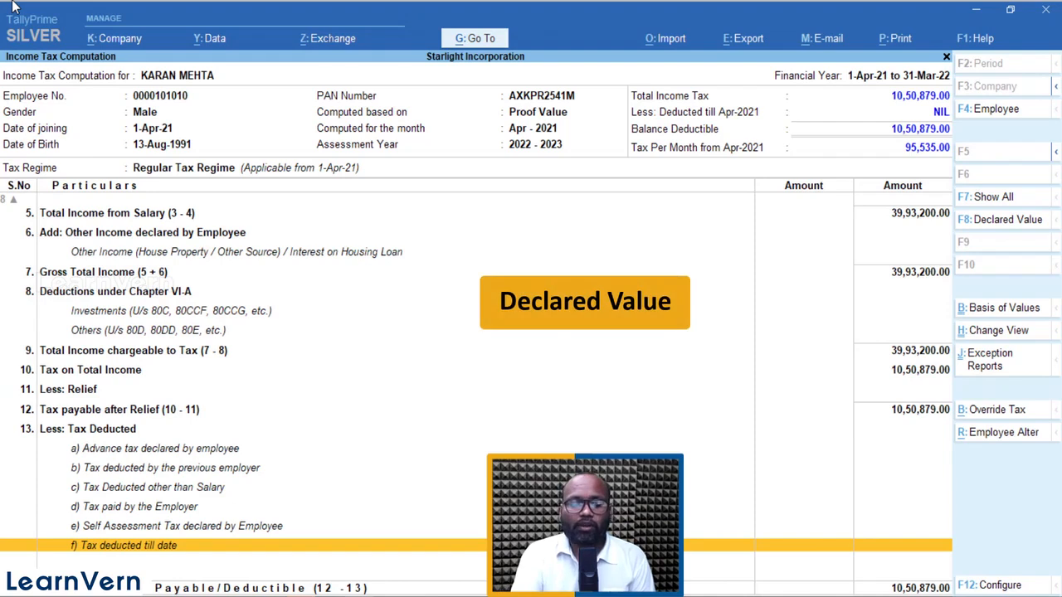
# Compare the income tax computation on declared and proof values, leaving it based on Declared Value
pyautogui.press('F8')
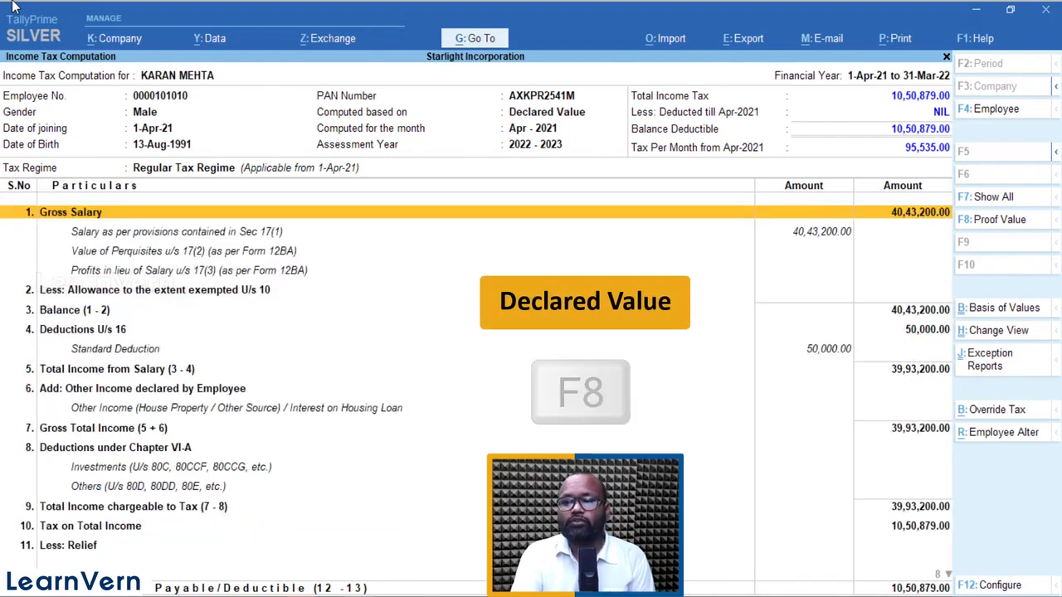
pyautogui.press('F8')
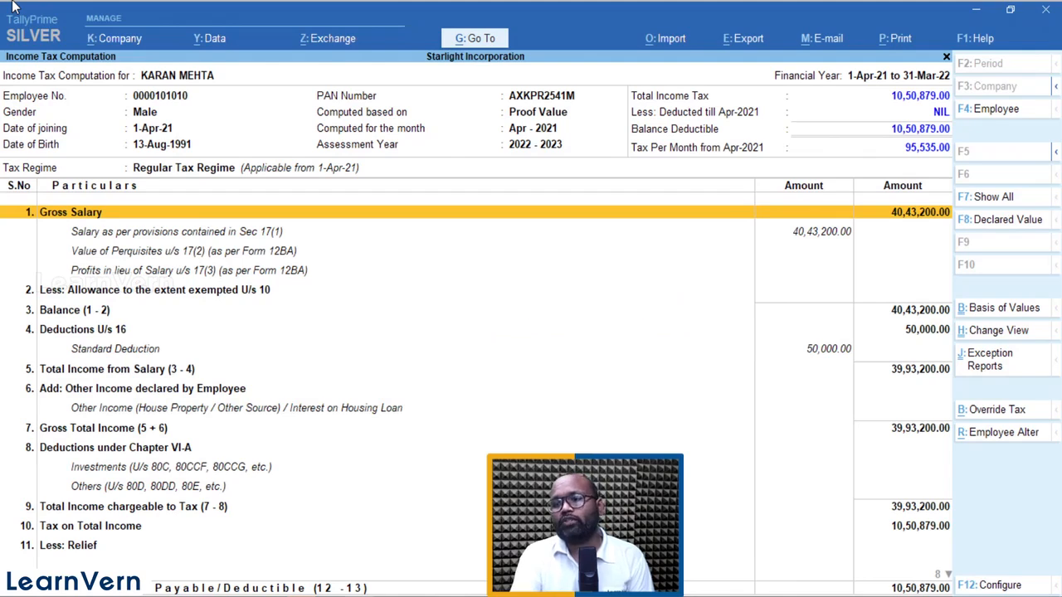
pyautogui.press('F8')
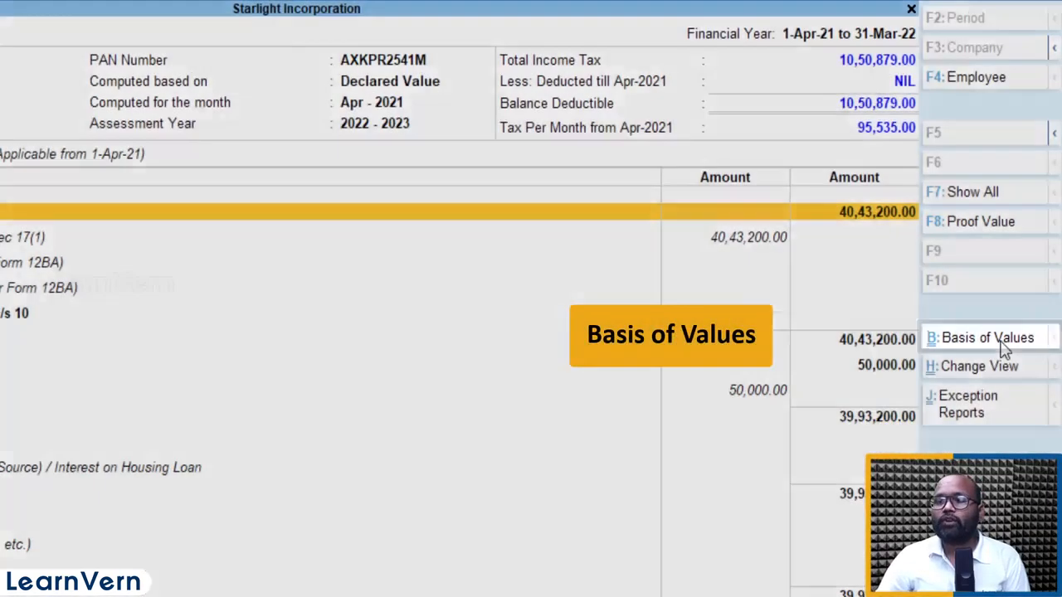
# Set the income tax calculation basis to Proof Value in Basis of Values, and switch the report back to Declared Value
pyautogui.click(995, 341)
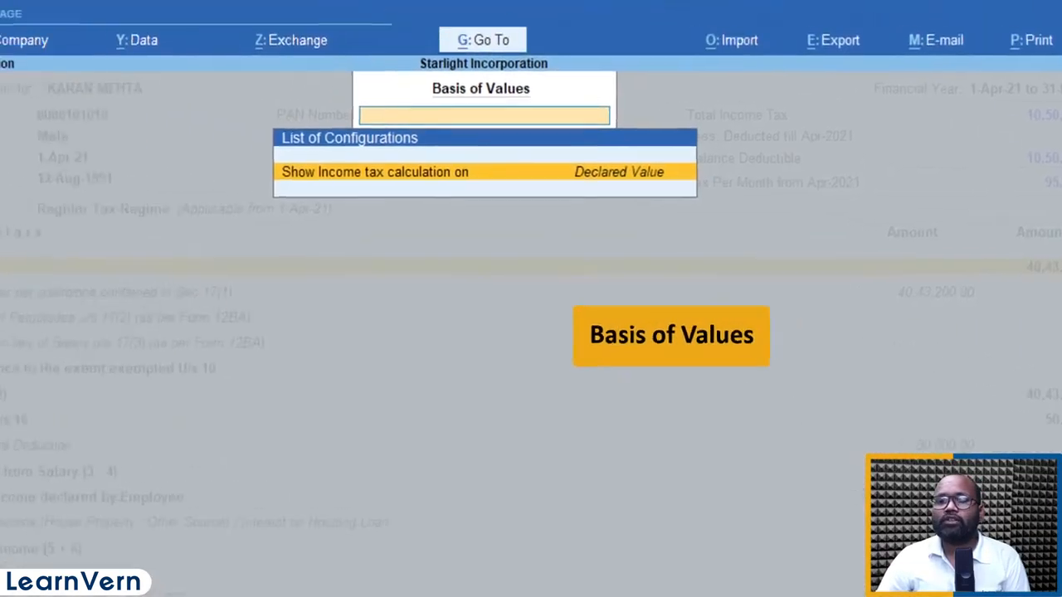
pyautogui.press('Return')
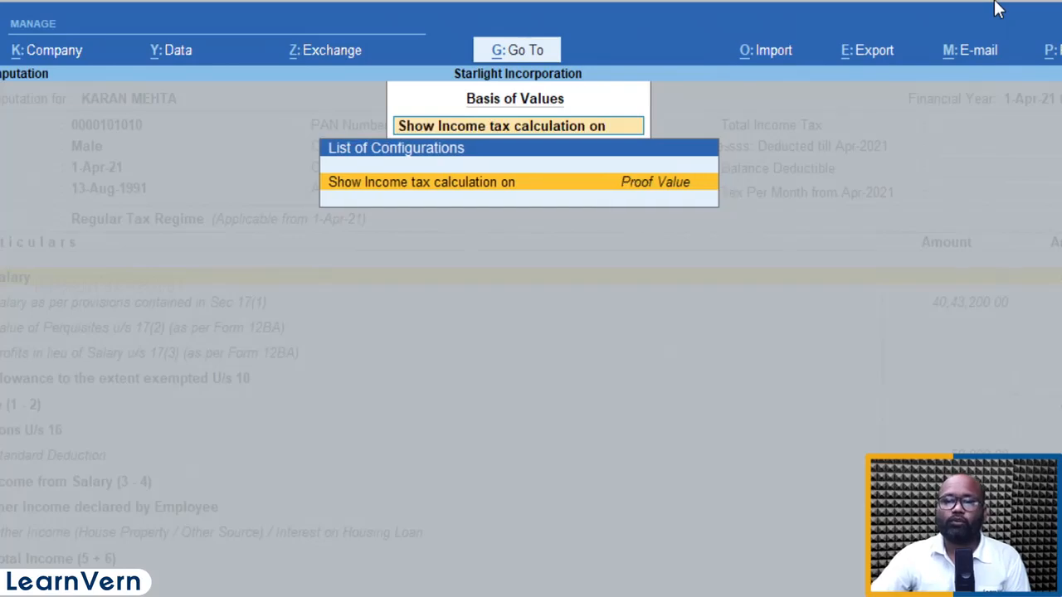
pyautogui.press('ctrl')
pyautogui.hotkey('ctrl', 'a')
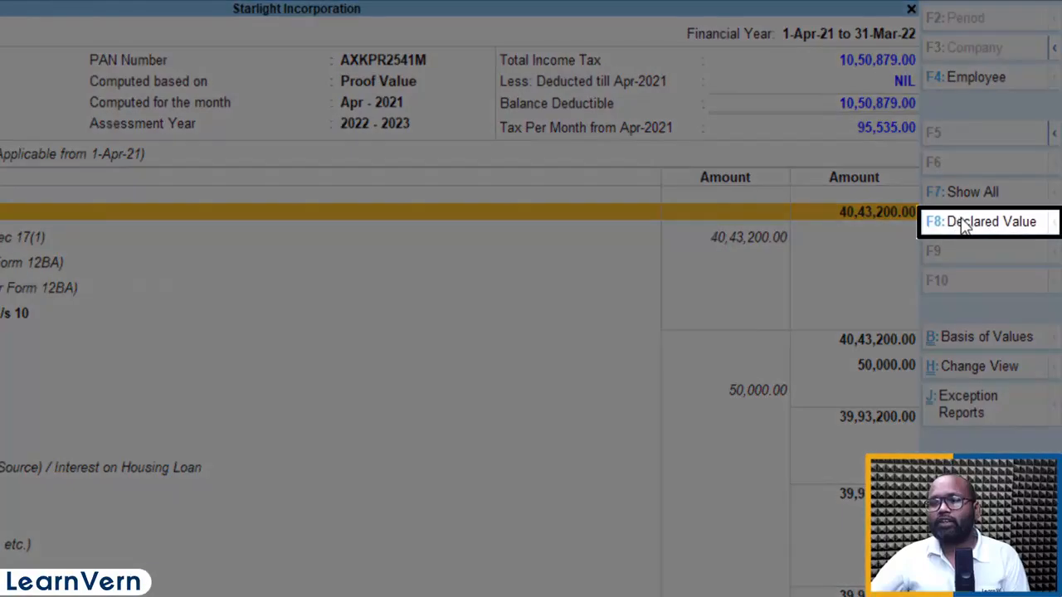
pyautogui.click(963, 224)
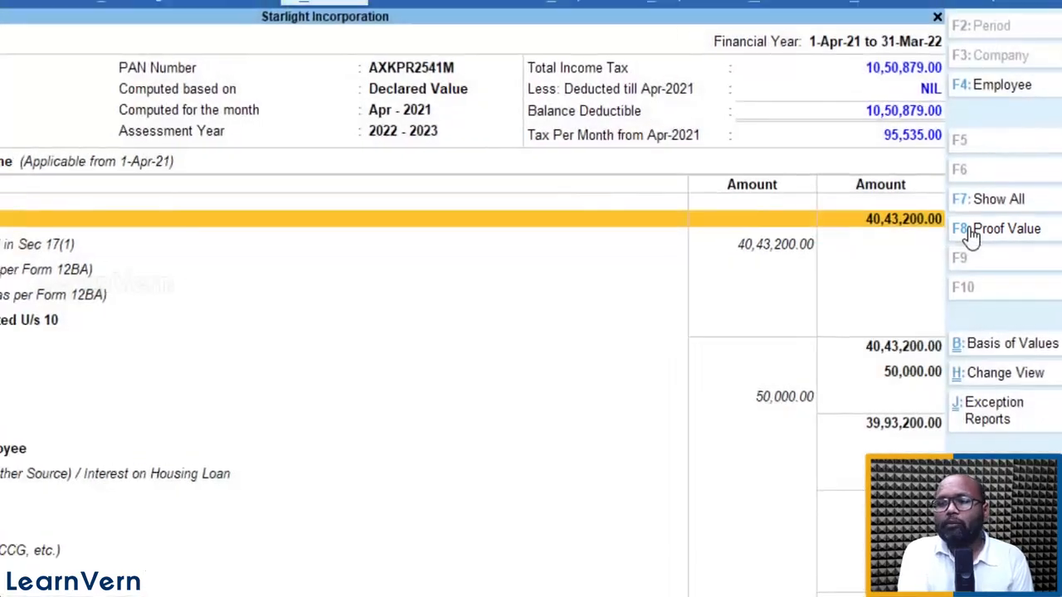
# Close the income tax computation and open the Salary Projection report for the accountant
pyautogui.press('Escape')
pyautogui.press('Escape')
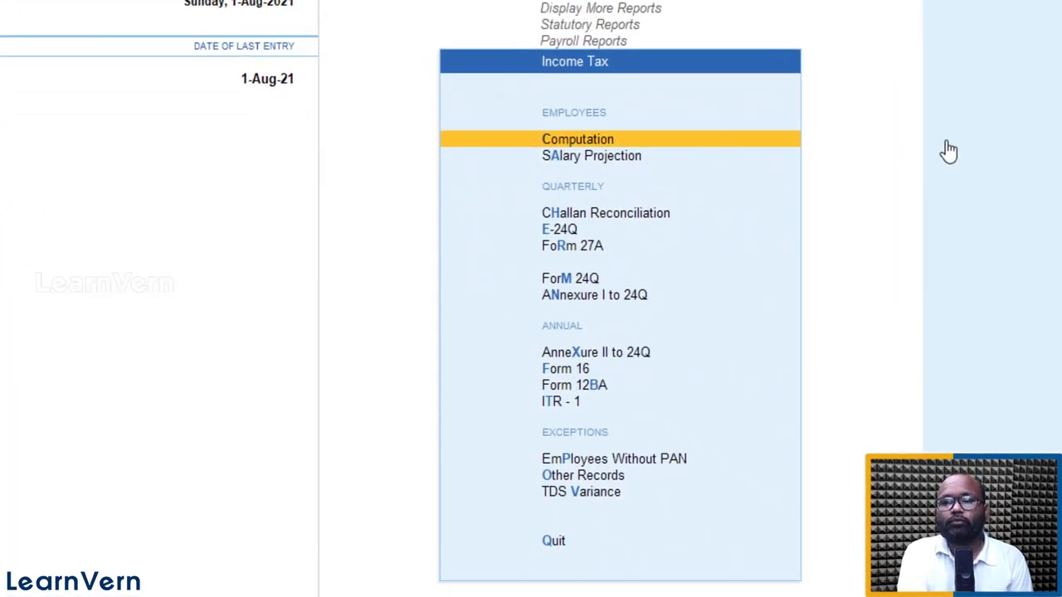
pyautogui.press('Down')
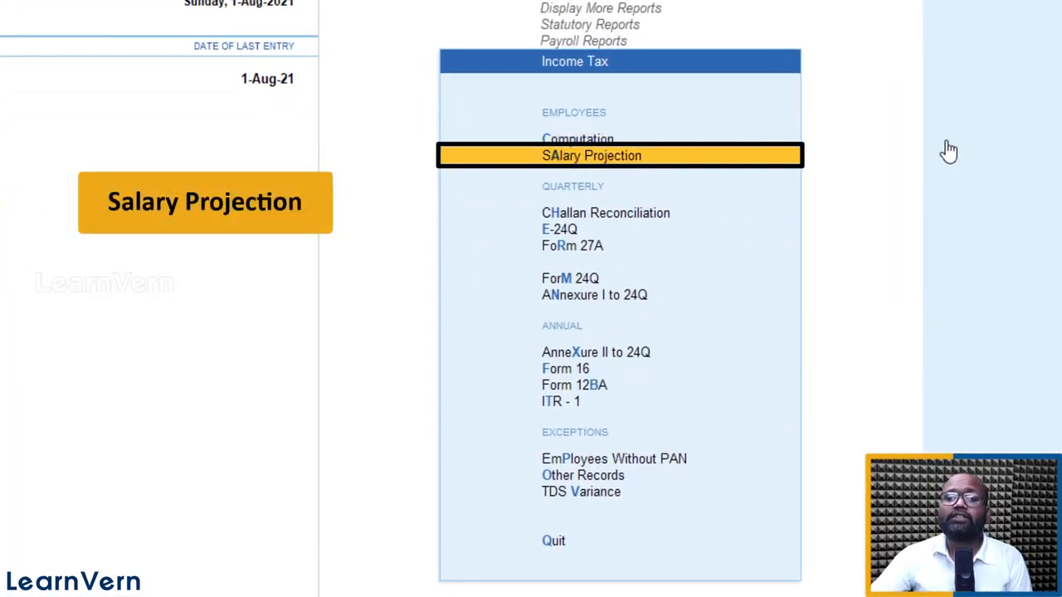
pyautogui.press('Return')
pyautogui.press('Return')
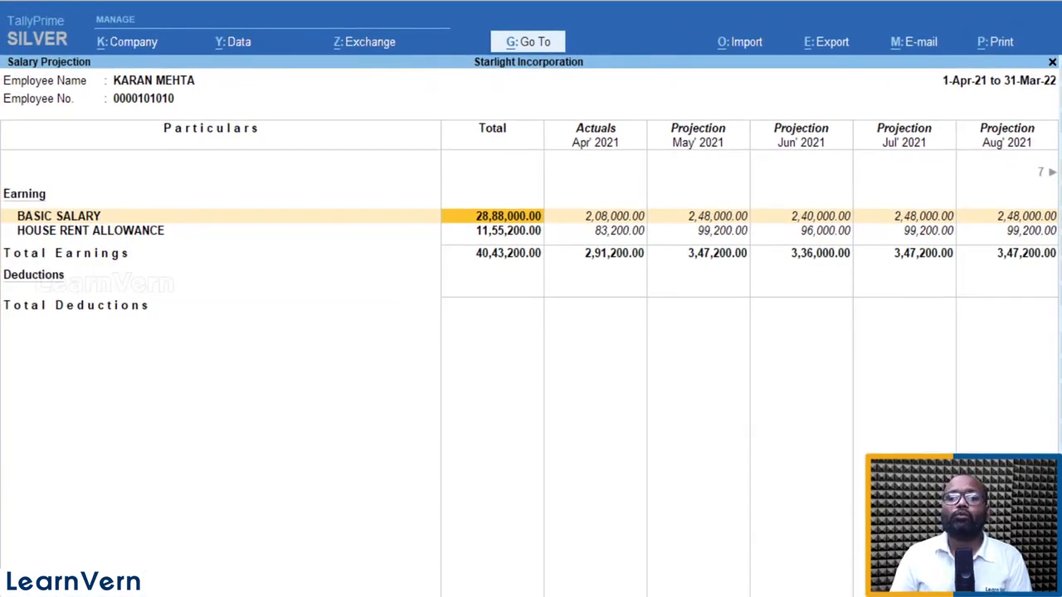
# Read the Basic Salary and House Rent Allowance projections month by month from Apr 2021 to Mar 2022, and leave the report
pyautogui.press('Right')
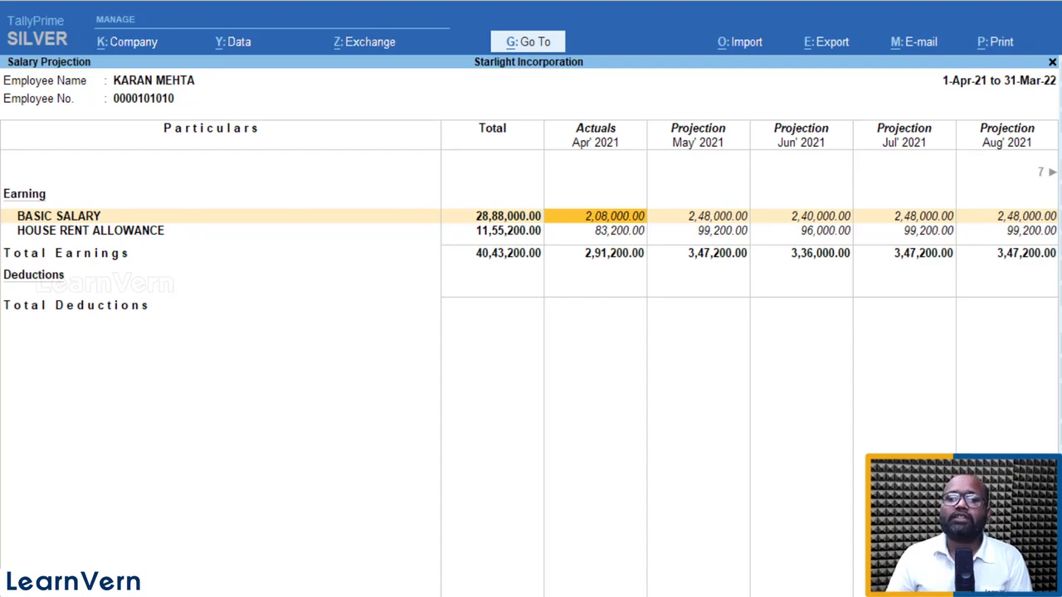
pyautogui.press('Right')
pyautogui.press('Right')
pyautogui.press('Right')
pyautogui.press('Right')
pyautogui.press('Right')
pyautogui.press('Right')
pyautogui.press('Right')
pyautogui.press('Right')
pyautogui.press('Right')
pyautogui.press('Right')
pyautogui.press('Right')
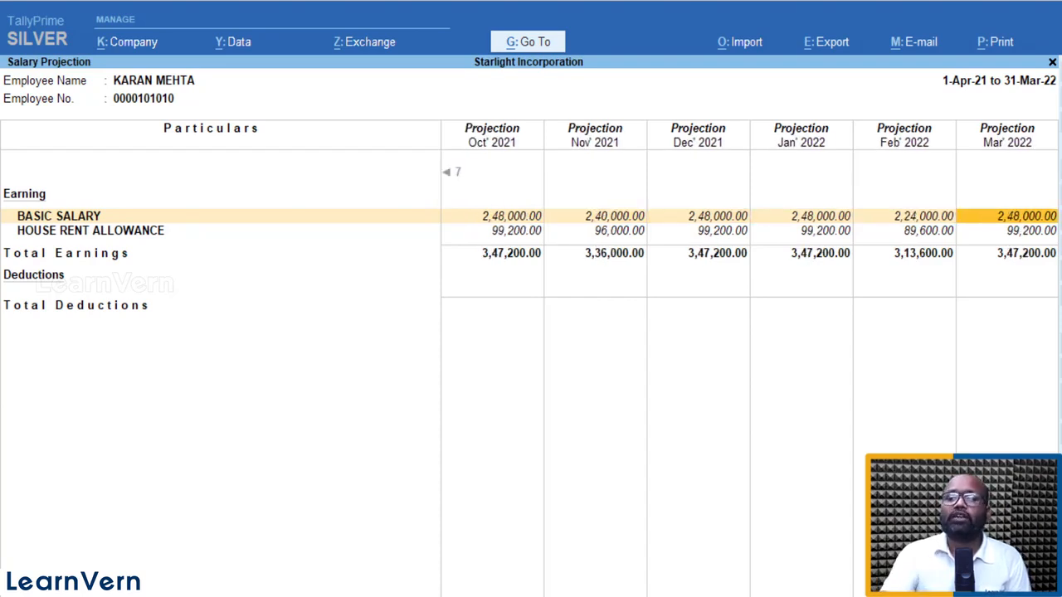
pyautogui.press('Escape')
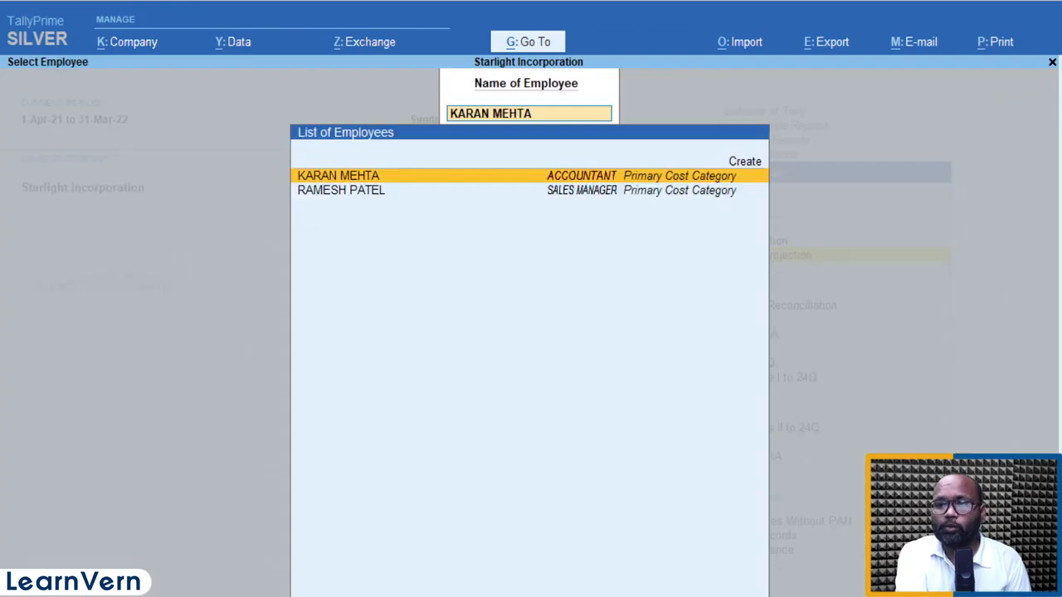
pyautogui.press('Escape')
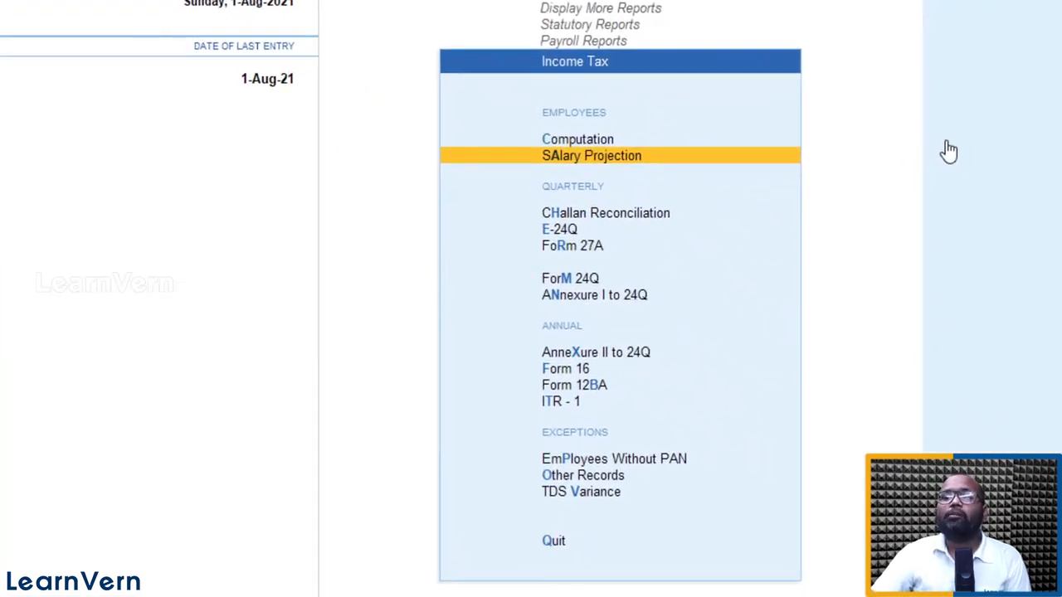
# Look through the quarterly and annual income tax forms and preview the accountant's ITR-1 for 1-Apr-21 to 31-Mar-22
pyautogui.press('Down')
pyautogui.press('Down')
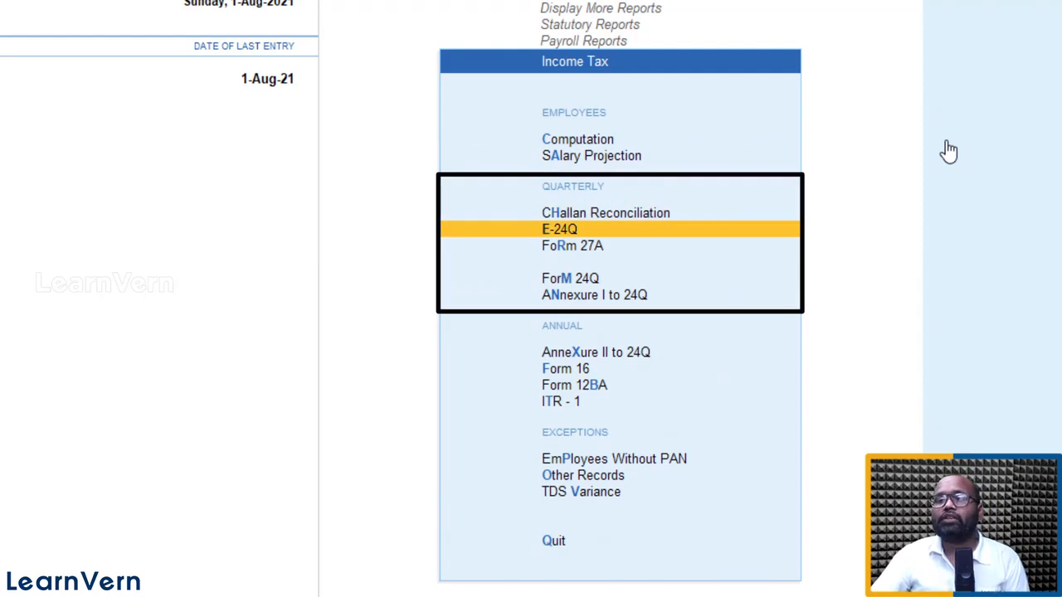
pyautogui.press('Down')
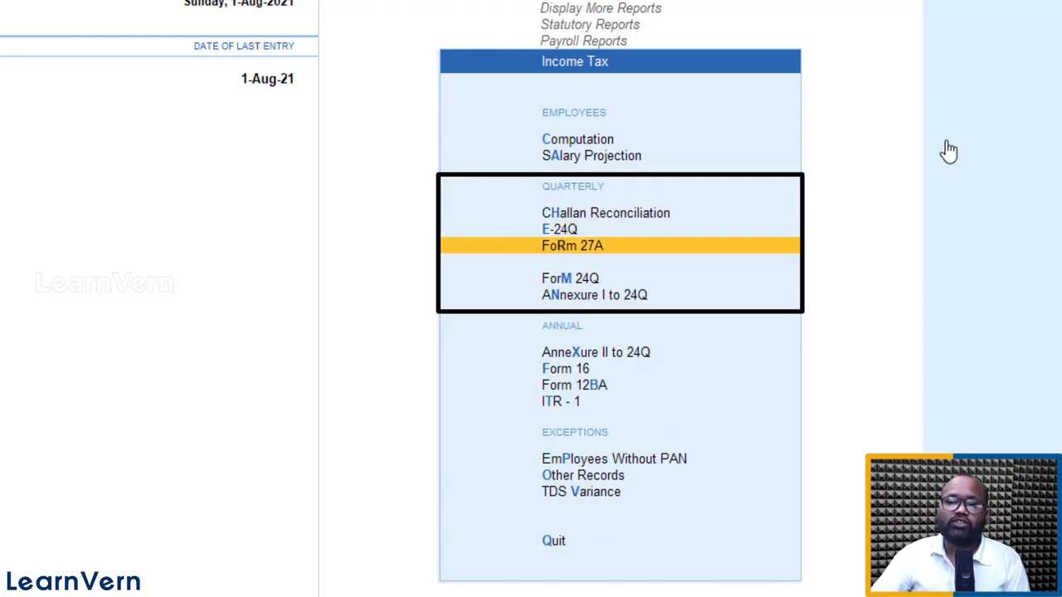
pyautogui.press('Down')
pyautogui.press('Down')
pyautogui.press('Down')
pyautogui.press('Down')
pyautogui.press('Down')
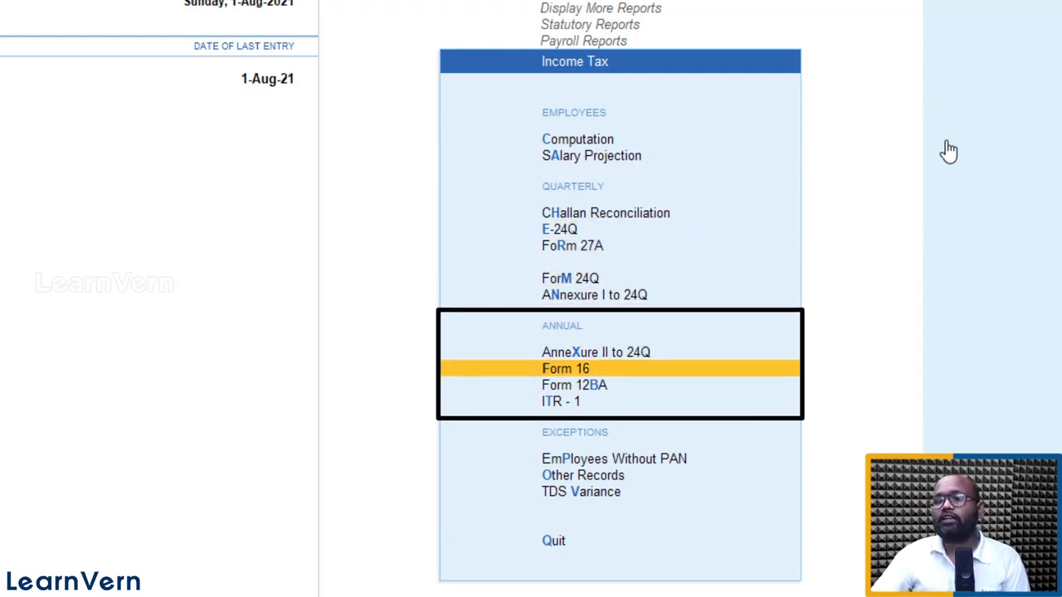
pyautogui.press('Down')
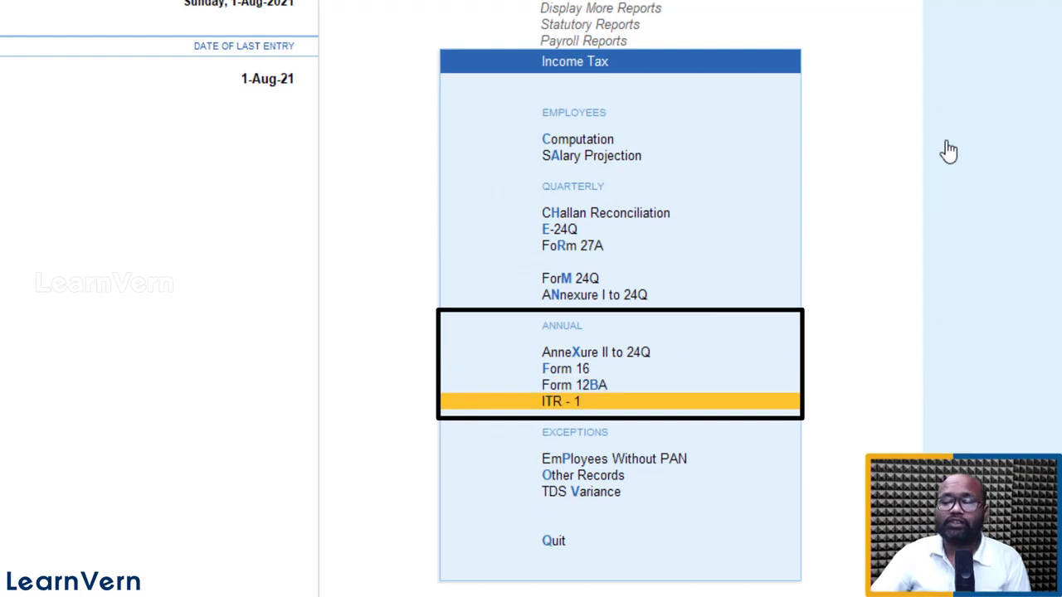
pyautogui.press('Return')
pyautogui.press('Return')
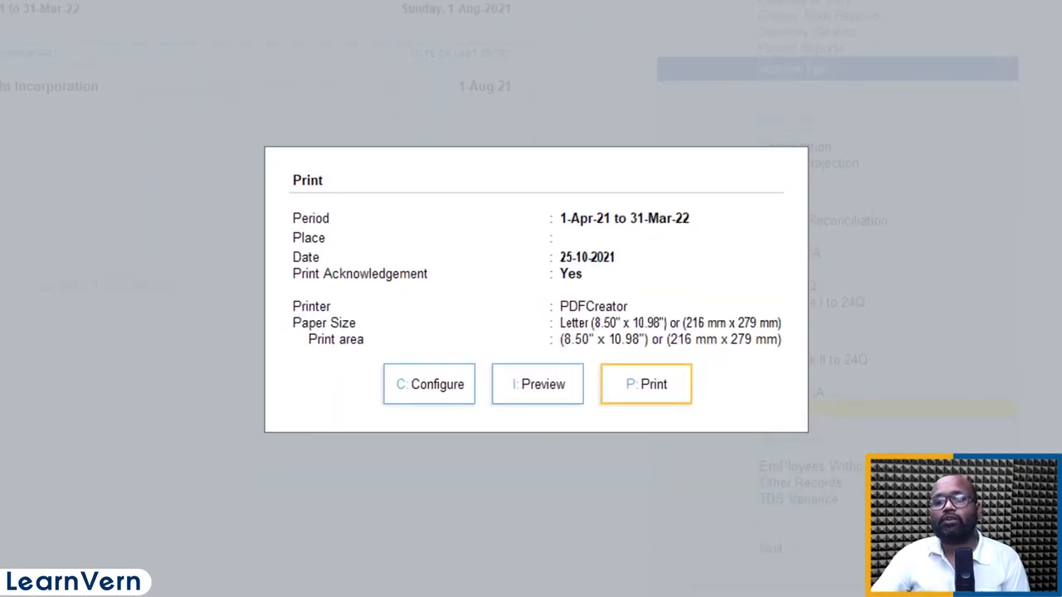
pyautogui.press('Left')
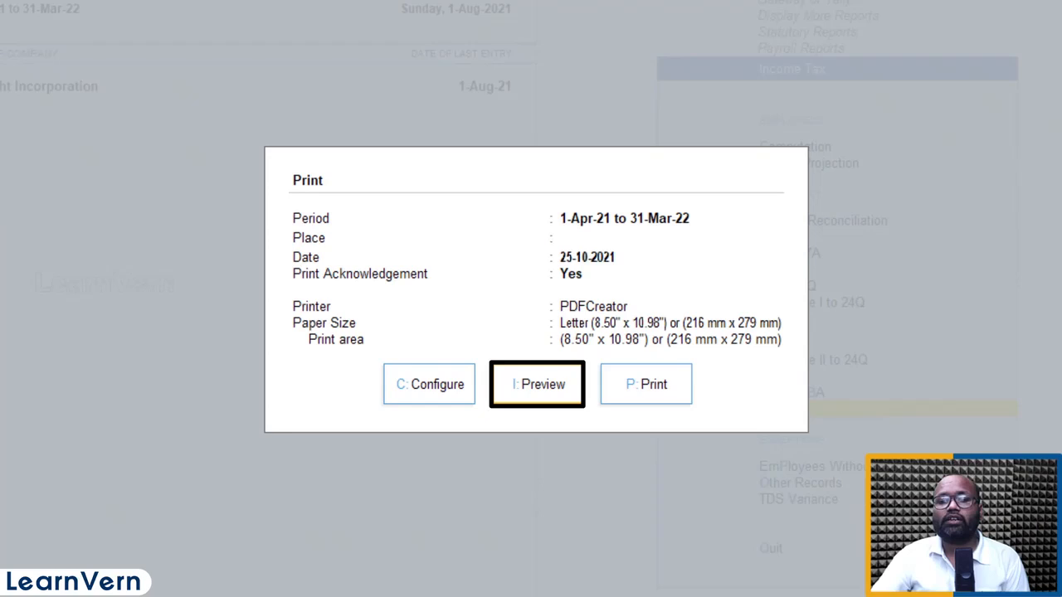
pyautogui.press('Return')
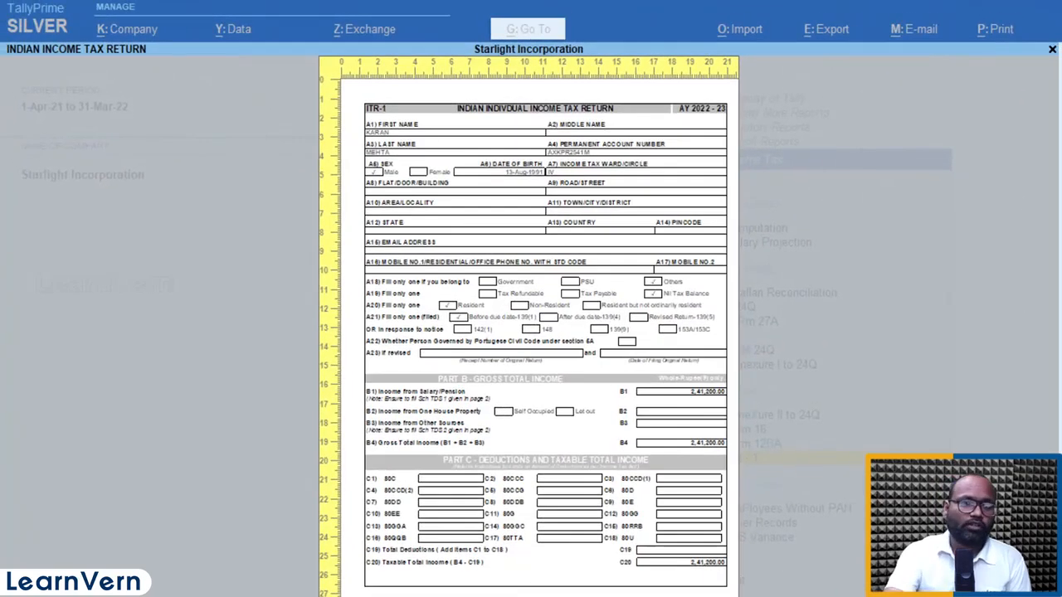
# Read the first ITR-1 page enlarged, covering personal details, Part B gross total income and Part C deductions
pyautogui.hotkey('alt', 'z')
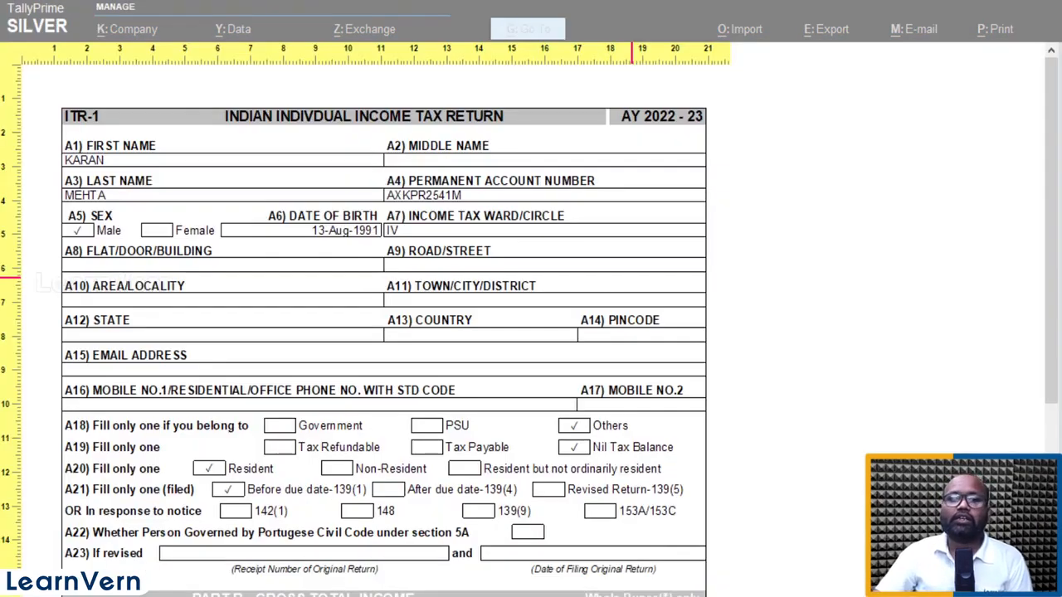
pyautogui.press('Down')
pyautogui.press('Down')
pyautogui.press('Down')
pyautogui.press('Down')
pyautogui.press('Down')
pyautogui.press('Down')
pyautogui.press('Down')
pyautogui.press('Down')
pyautogui.press('Down')
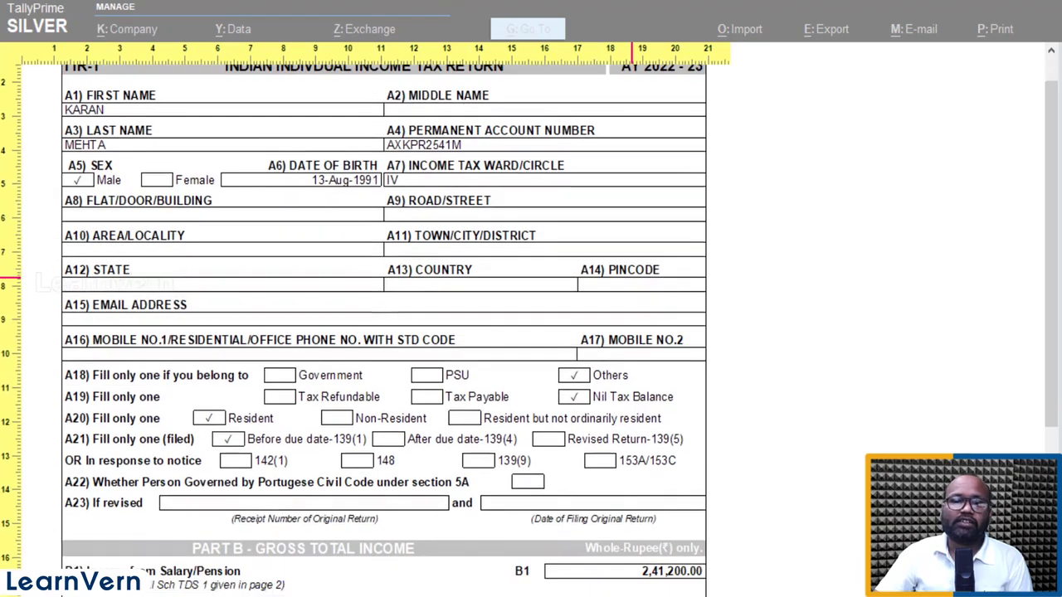
pyautogui.press('Down')
pyautogui.press('Down')
pyautogui.press('Down')
pyautogui.press('Down')
pyautogui.press('Down')
pyautogui.press('Down')
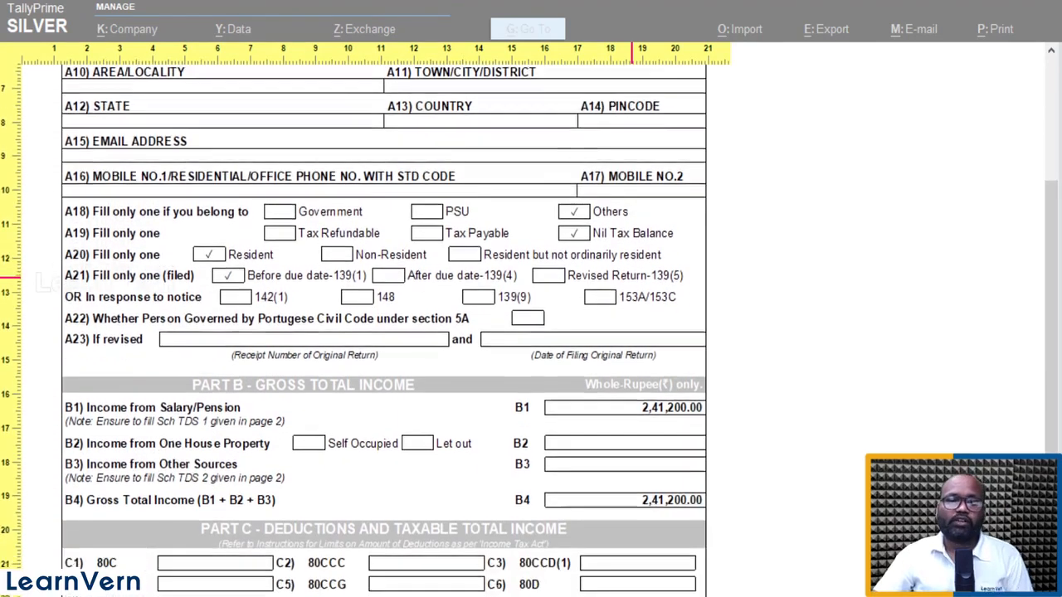
pyautogui.press('Down')
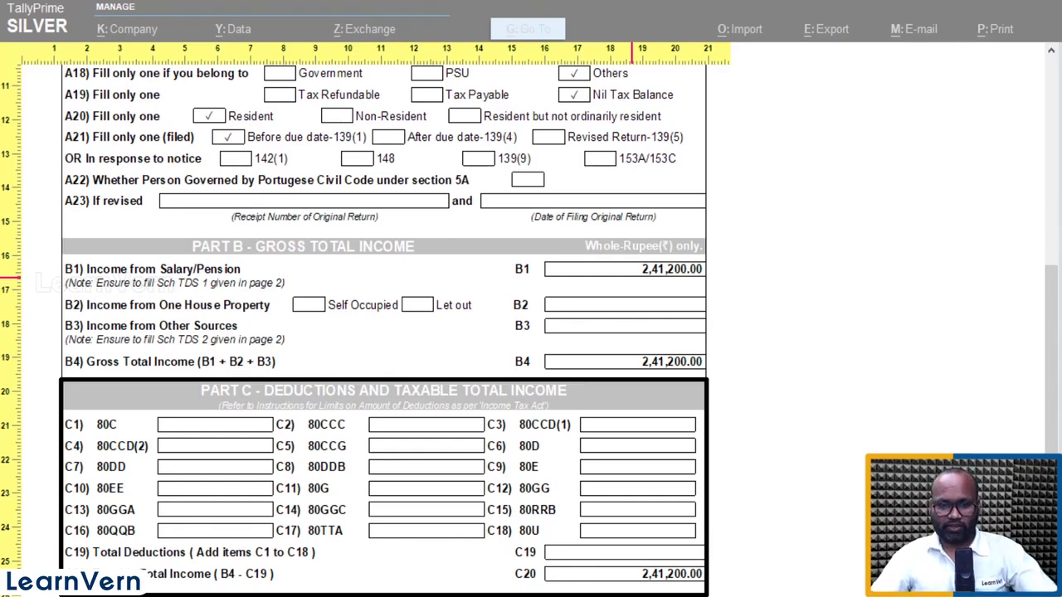
# Examine the second ITR-1 page enlarged, covering Part D tax computation, bank account details, verification and the tax schedules
pyautogui.press('Escape')
pyautogui.press('pagedown')
pyautogui.hotkey('alt', 'z')
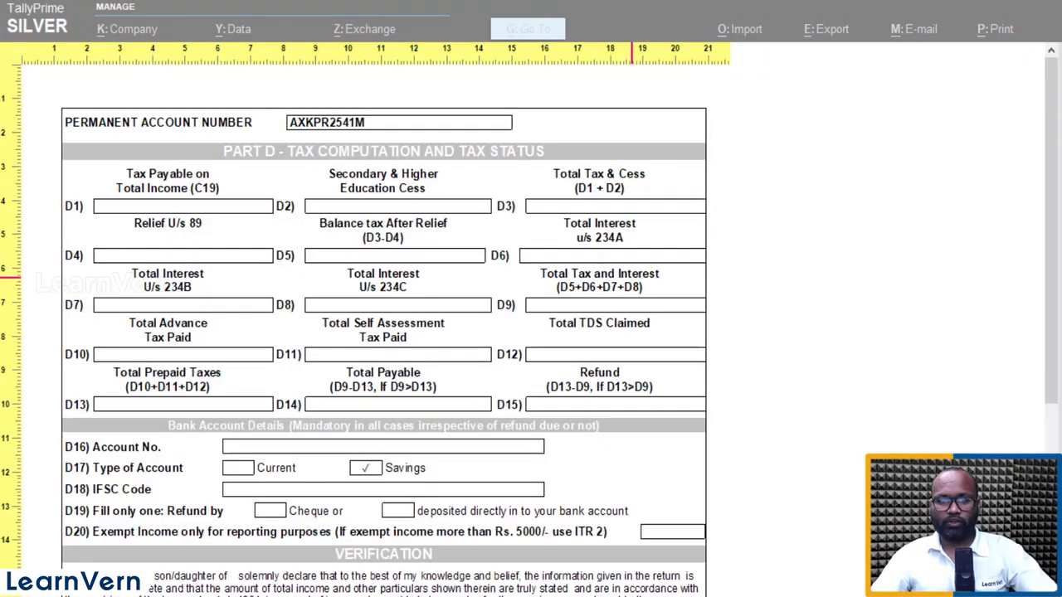
pyautogui.press('Down')
pyautogui.press('Down')
pyautogui.press('Down')
pyautogui.press('Down')
pyautogui.press('Down')
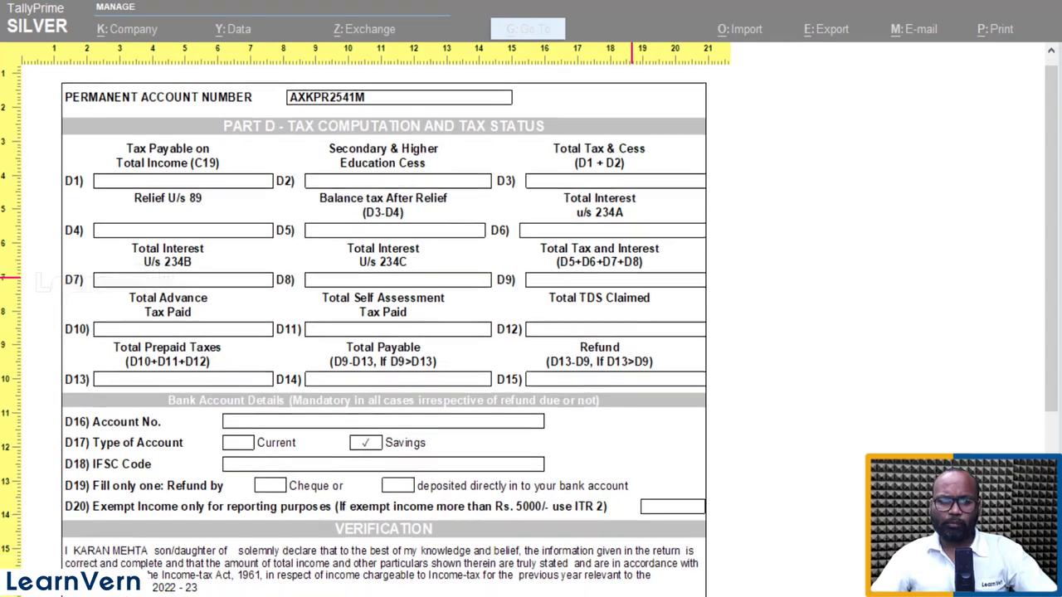
pyautogui.press('Down')
pyautogui.press('Down')
pyautogui.press('Down')
pyautogui.press('Escape')
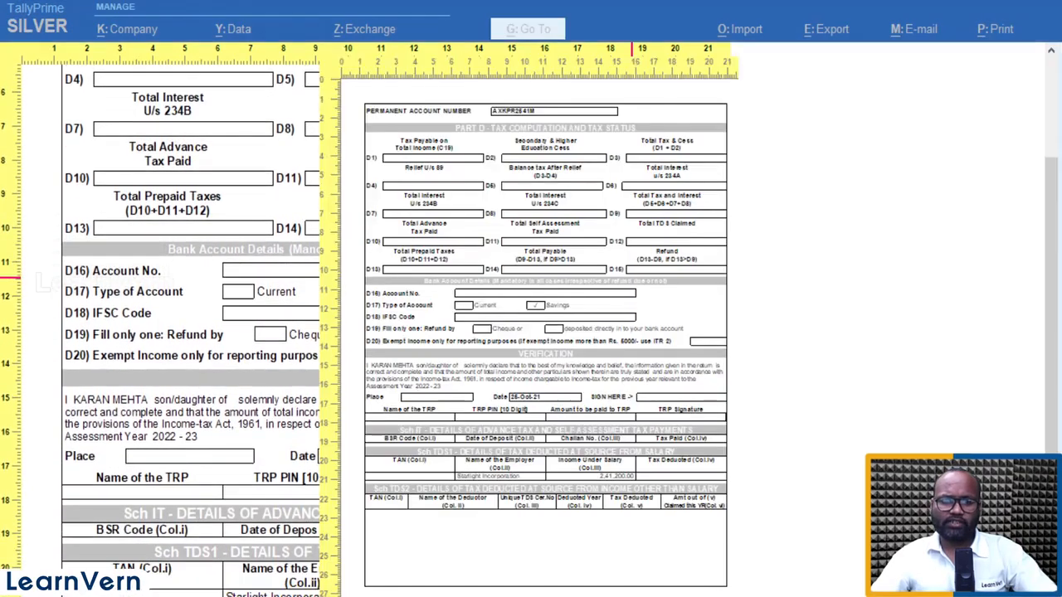
# Read the accountant's ITR-V acknowledgement page enlarged, and return to the employee selection
pyautogui.press('pageup')
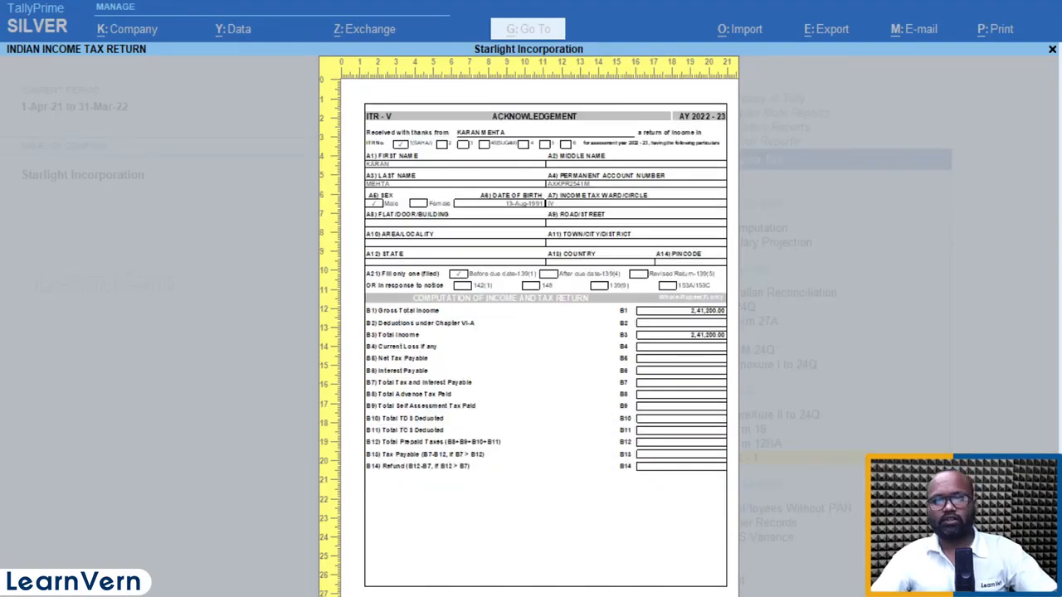
pyautogui.hotkey('alt', 'z')
pyautogui.press('Down')
pyautogui.press('Down')
pyautogui.press('Down')
pyautogui.press('Down')
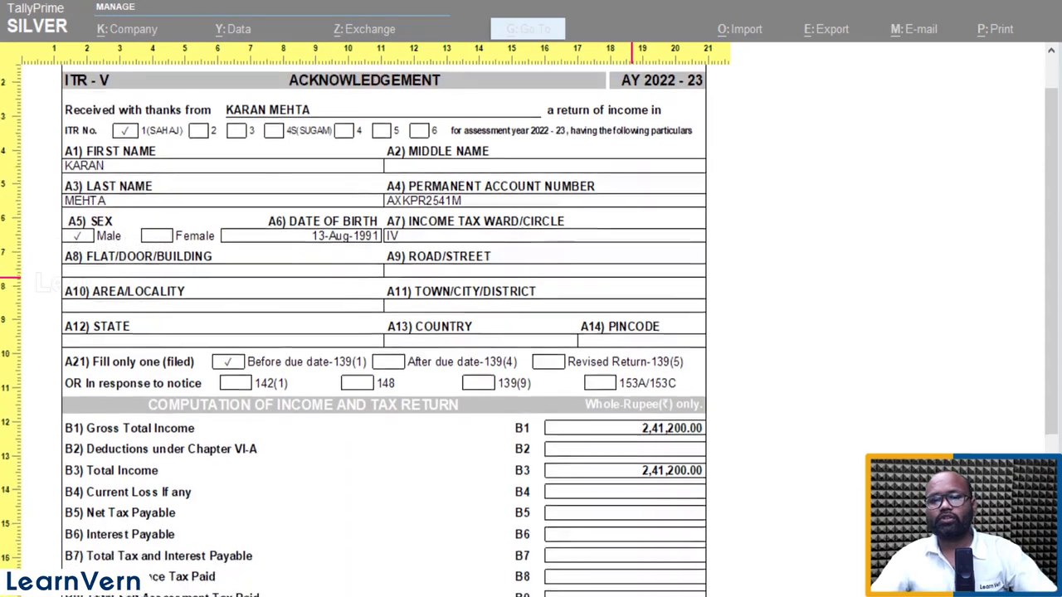
pyautogui.press('Escape')
pyautogui.press('Escape')
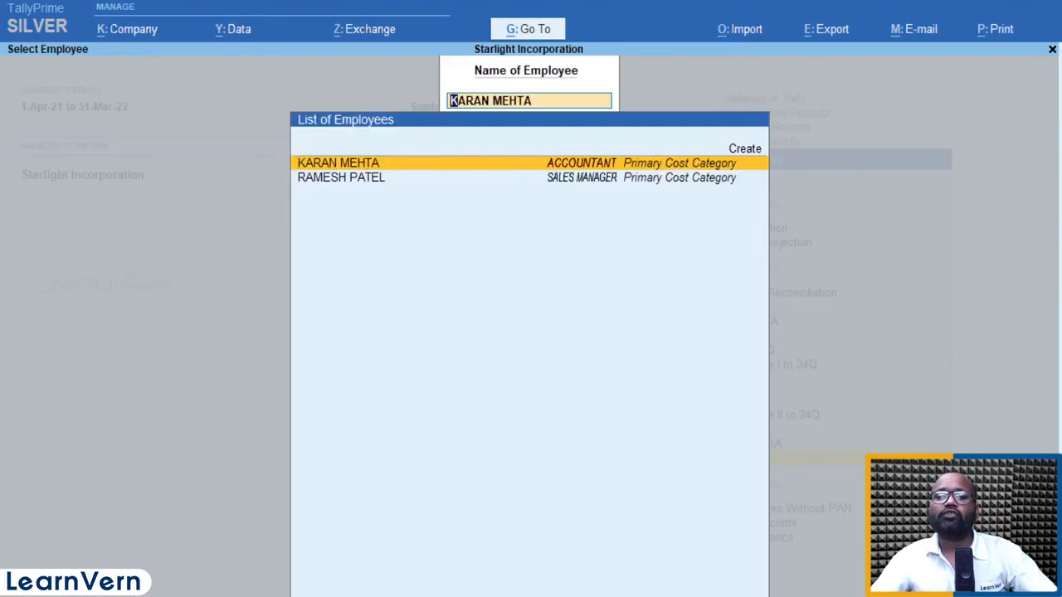
# Preview the sales manager's ITR-1 return and examine the personal details on its enlarged first page
pyautogui.press('Down')
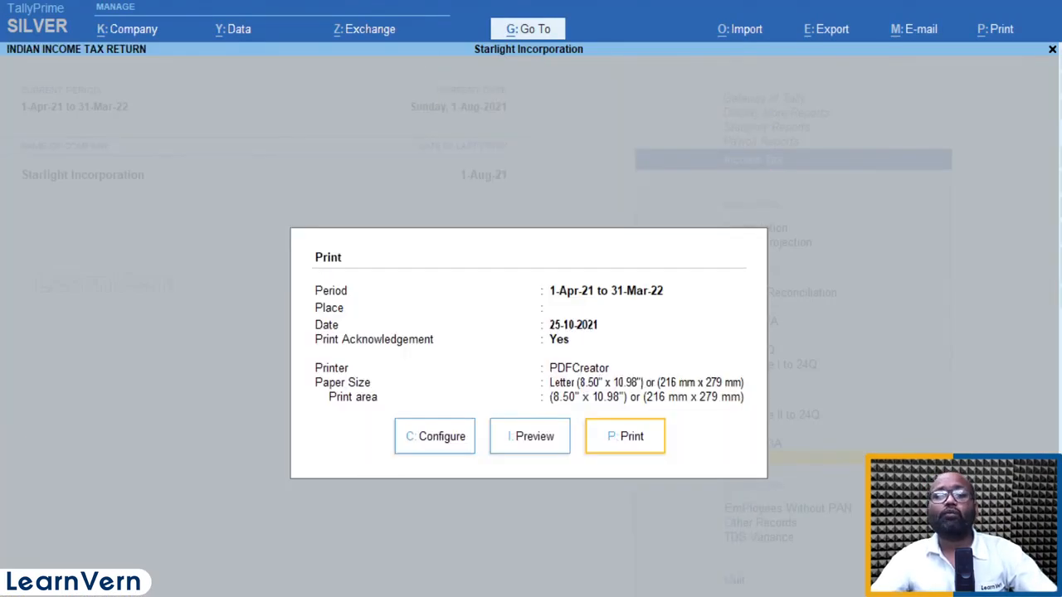
pyautogui.press('Left')
pyautogui.press('Return')
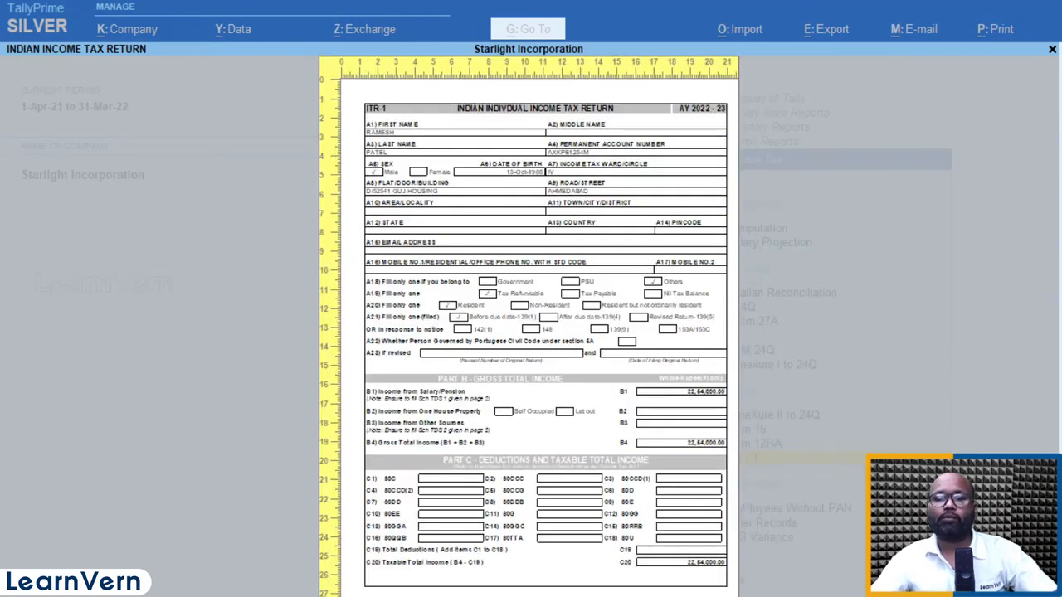
pyautogui.hotkey('alt', 'z')
pyautogui.press('Right')
pyautogui.press('Down')
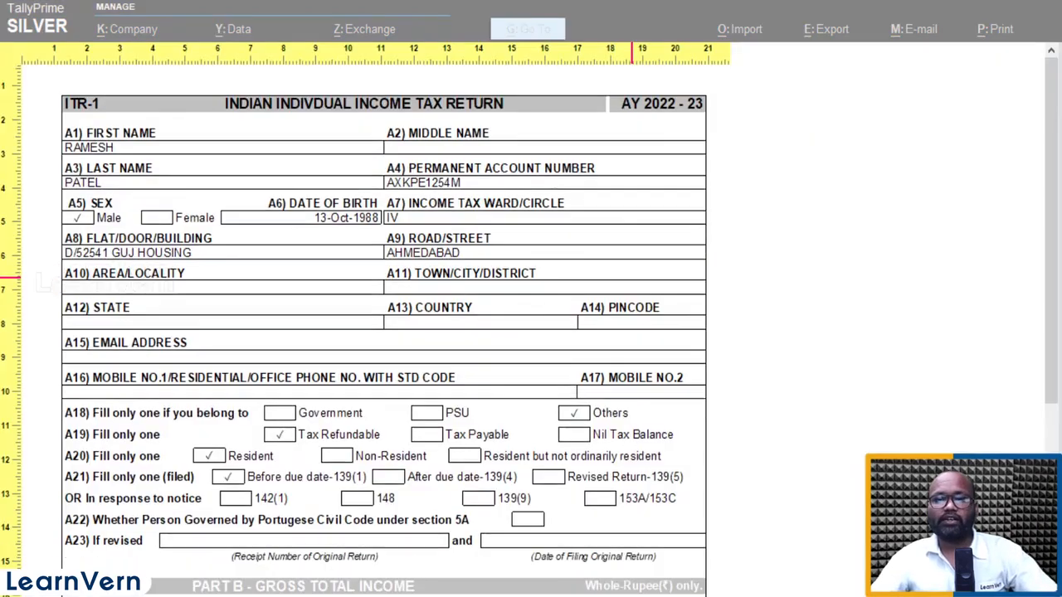
# Examine the Part D page and the enlarged ITR-V acknowledgement of the sales manager's return, and close the preview
pyautogui.press('Escape')
pyautogui.press('pagedown')
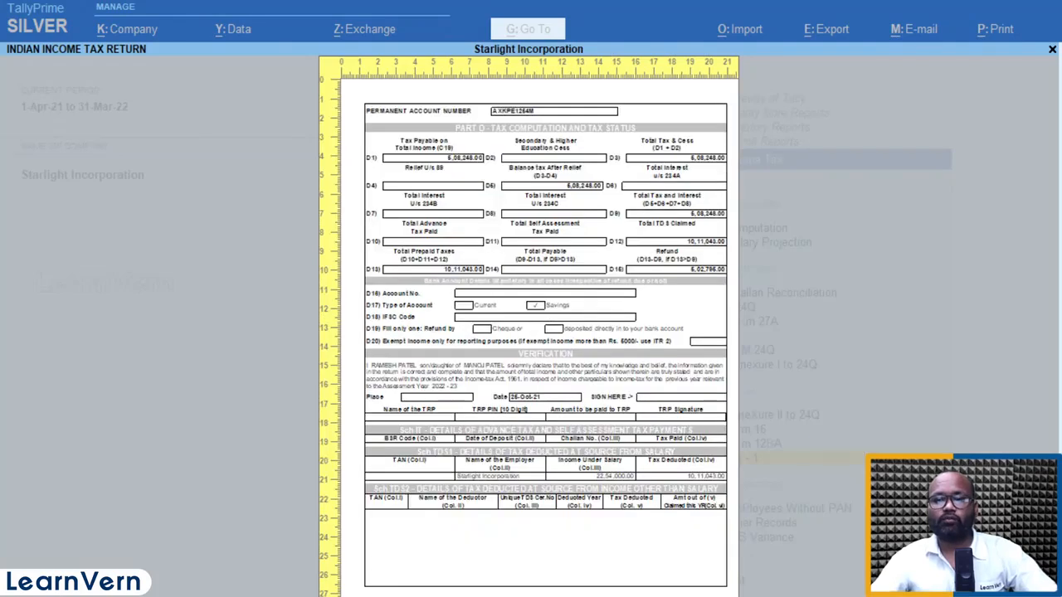
pyautogui.press('pagedown')
pyautogui.hotkey('alt', 'z')
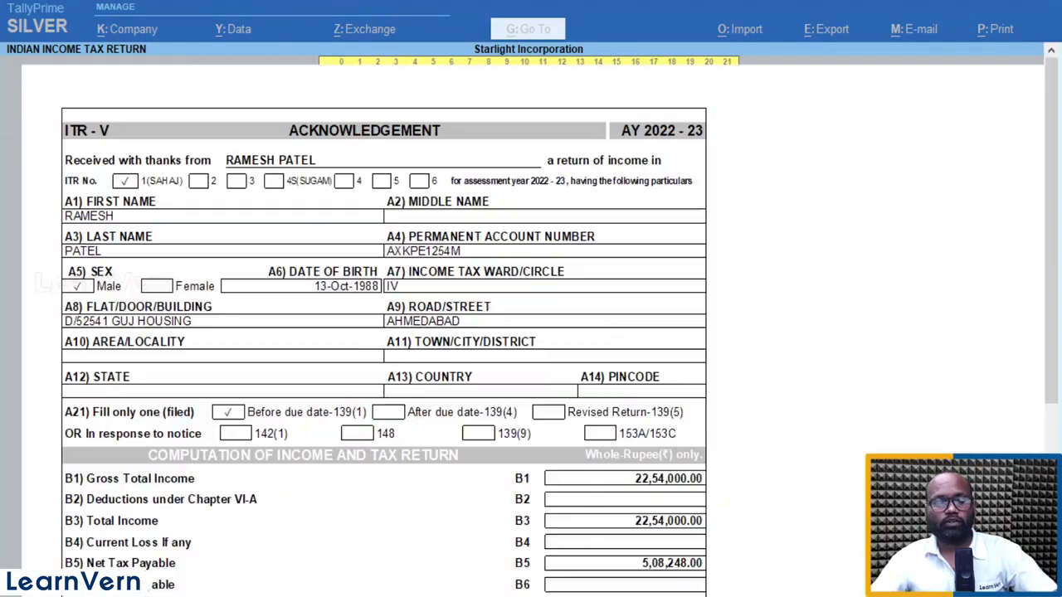
pyautogui.press('Down')
pyautogui.press('Down')
pyautogui.press('Down')
pyautogui.press('Down')
pyautogui.press('Down')
pyautogui.press('Down')
pyautogui.press('Down')
pyautogui.press('Down')
pyautogui.press('Down')
pyautogui.press('Down')
pyautogui.press('Down')
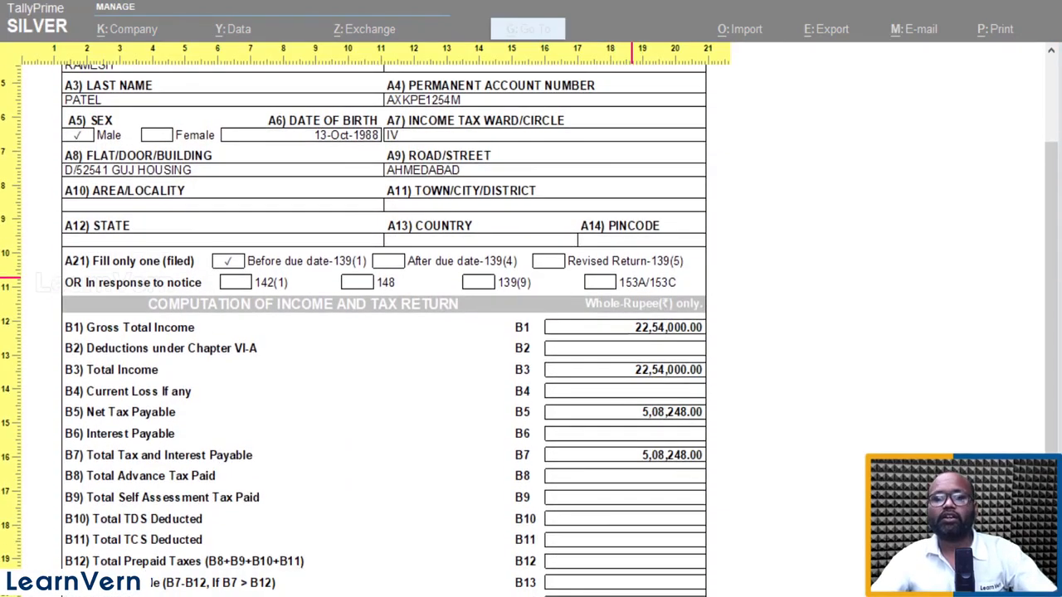
pyautogui.press('Up')
pyautogui.press('Up')
pyautogui.press('Up')
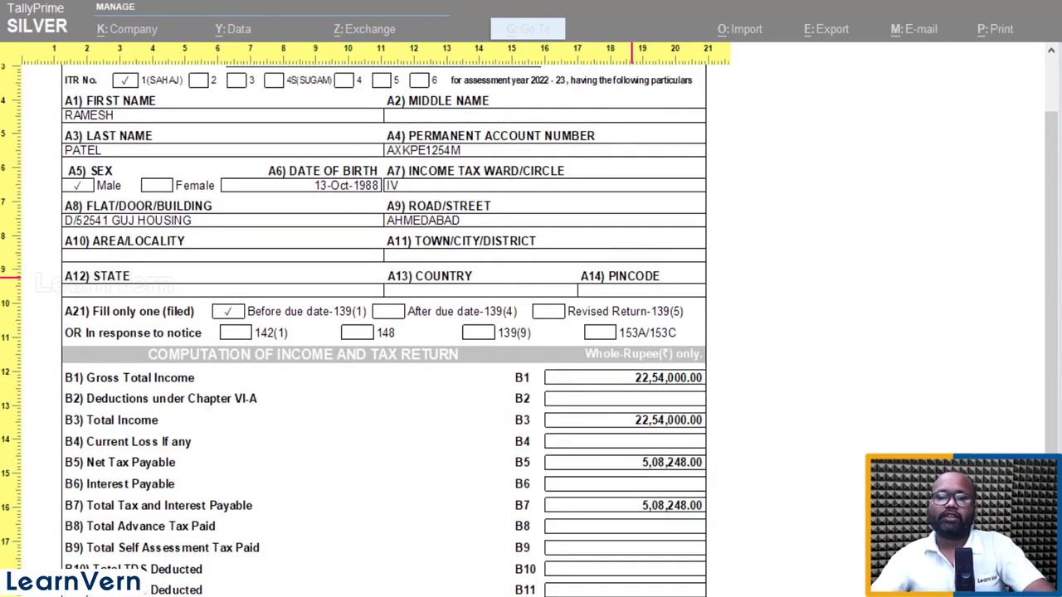
pyautogui.hotkey('alt', 'z')
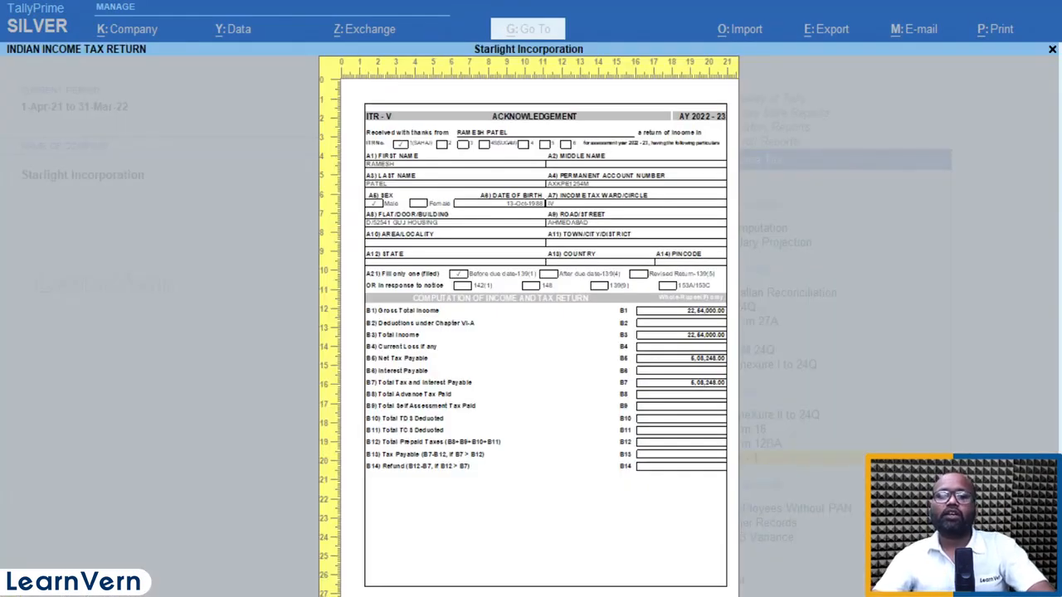
pyautogui.press('Escape')
pyautogui.press('Escape')
pyautogui.press('Escape')
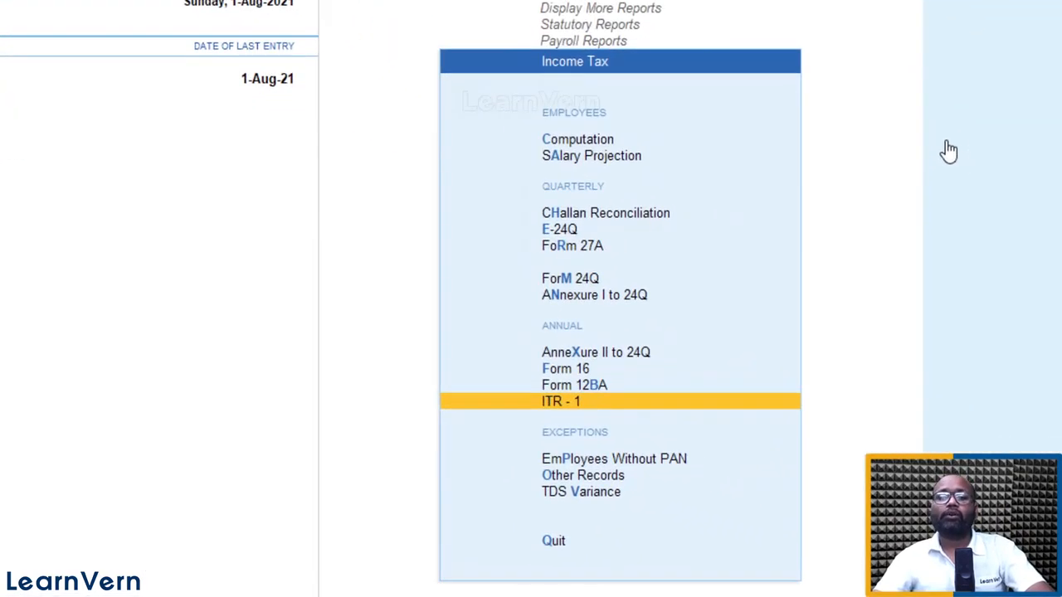
# Preview the accountant's Form 16 enlarged, at the Part B details of salary paid and tax deducted
pyautogui.press('Up')
pyautogui.press('Up')
pyautogui.press('Return')
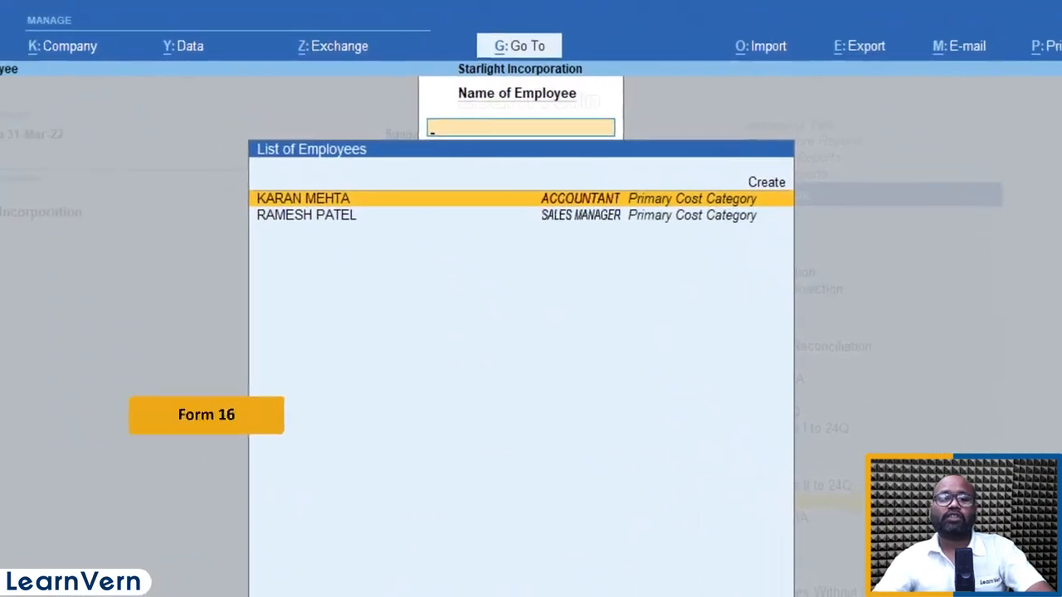
pyautogui.press('Return')
pyautogui.press('i')
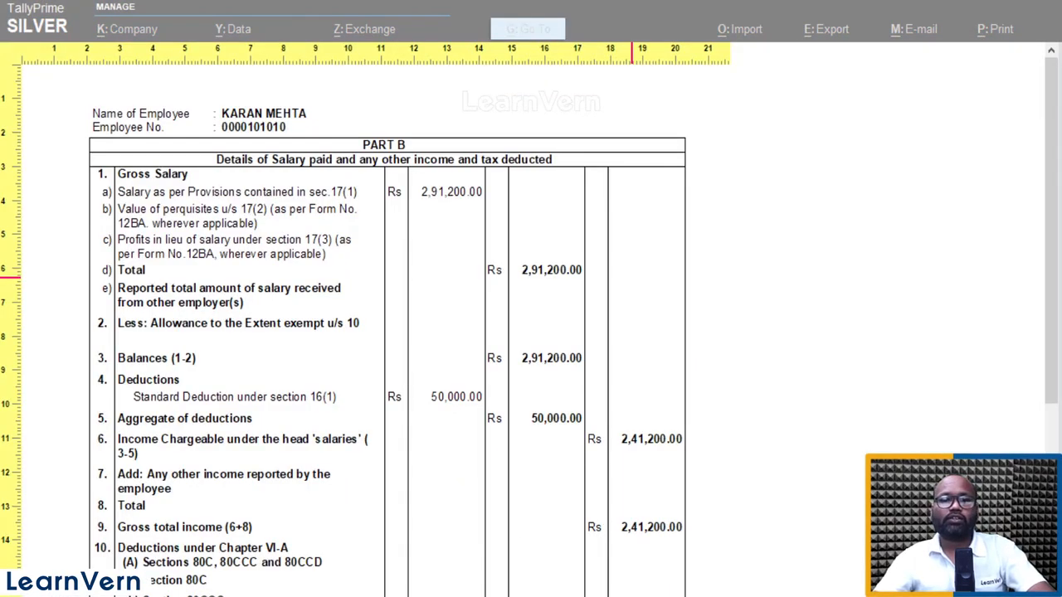
# Read the accountant's Form 16 from the Part B salary details through the verification section, and return to the Income Tax reports
pyautogui.scroll(-3, 387, 329)
pyautogui.scroll(-15, 386, 329)
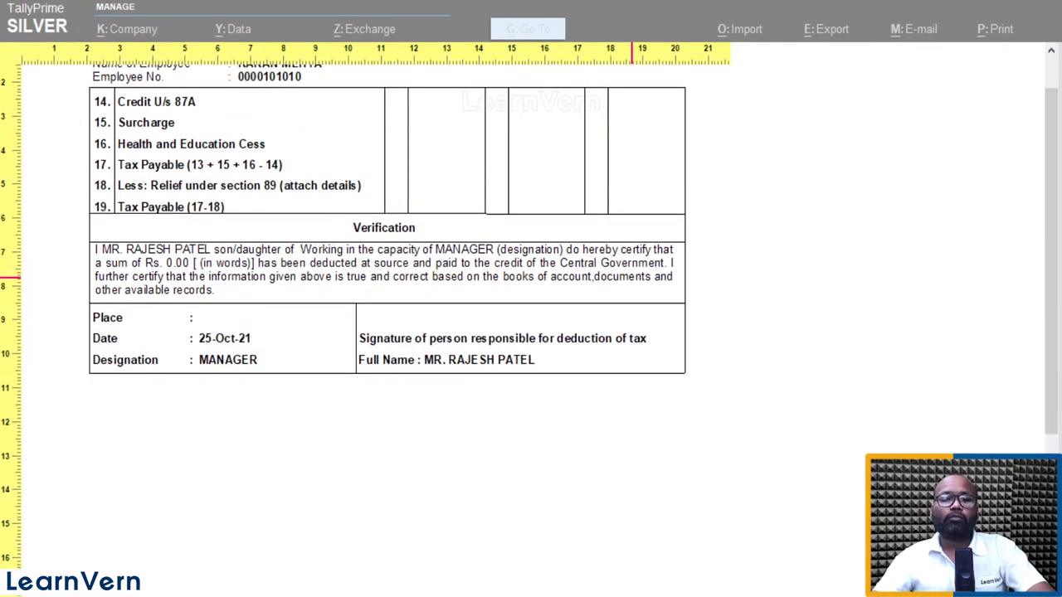
pyautogui.scroll(15, 387, 328)
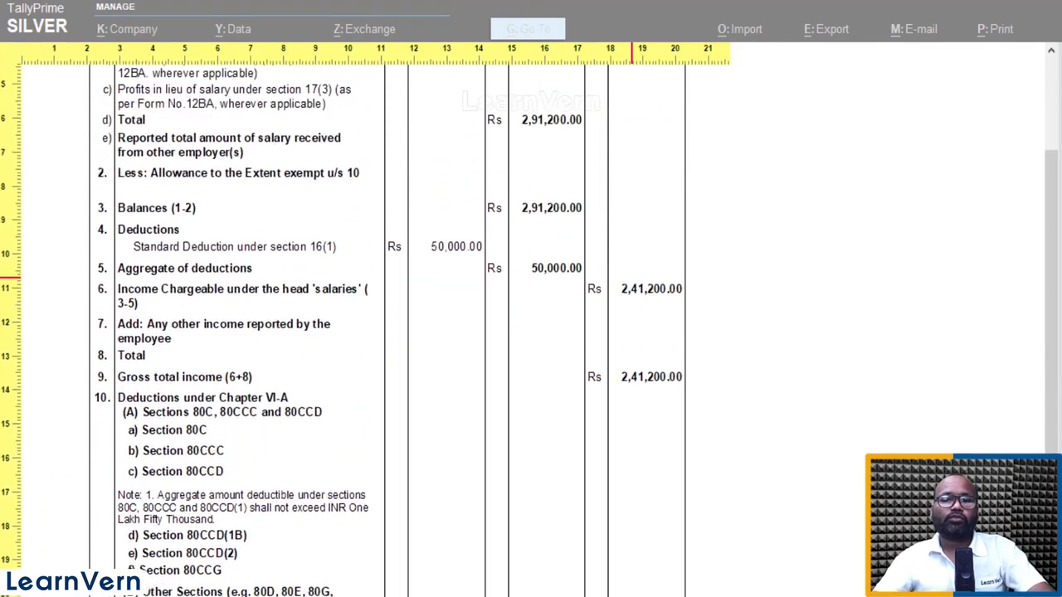
pyautogui.scroll(4, 386, 329)
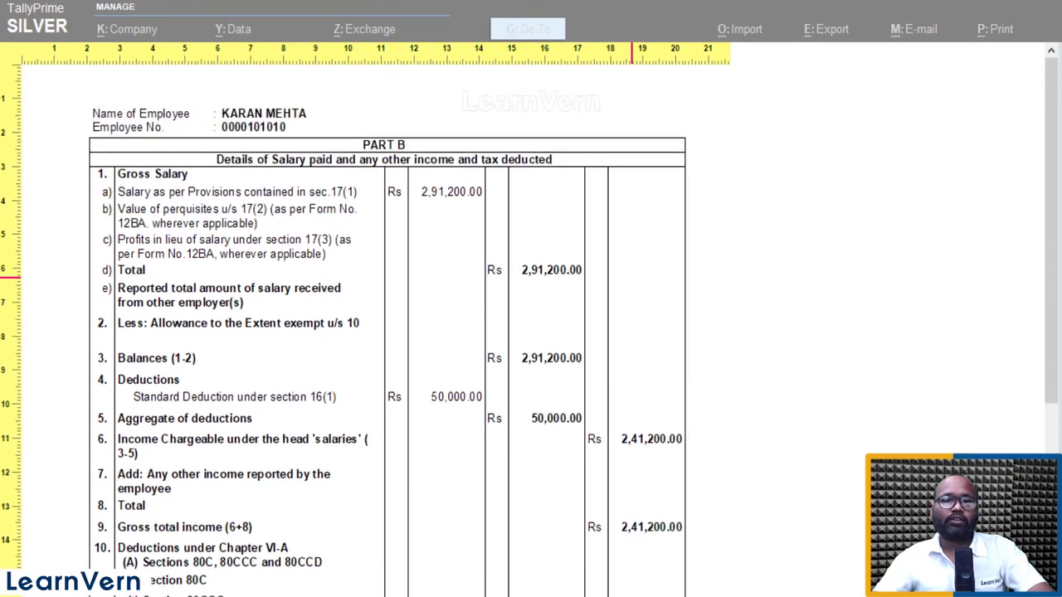
pyautogui.press('Escape')
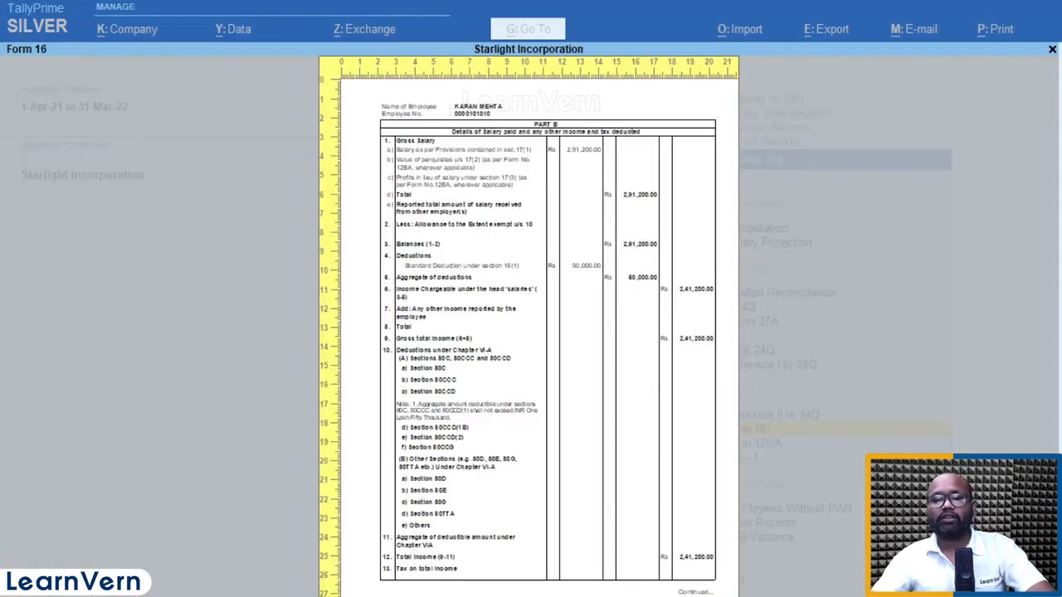
pyautogui.press('pagedown')
pyautogui.press('Escape')
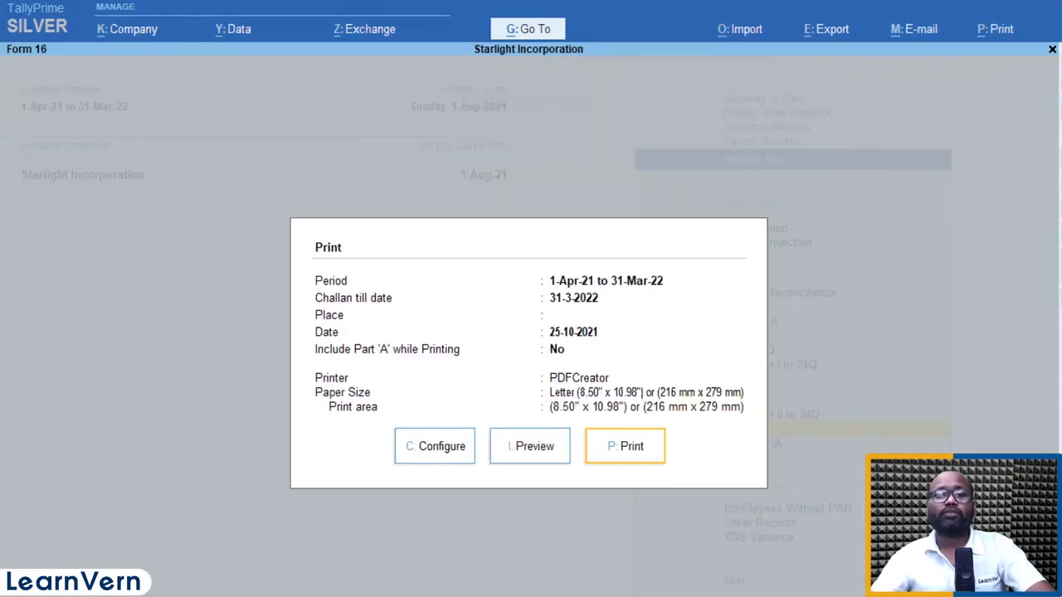
pyautogui.press('Escape')
pyautogui.press('Escape')
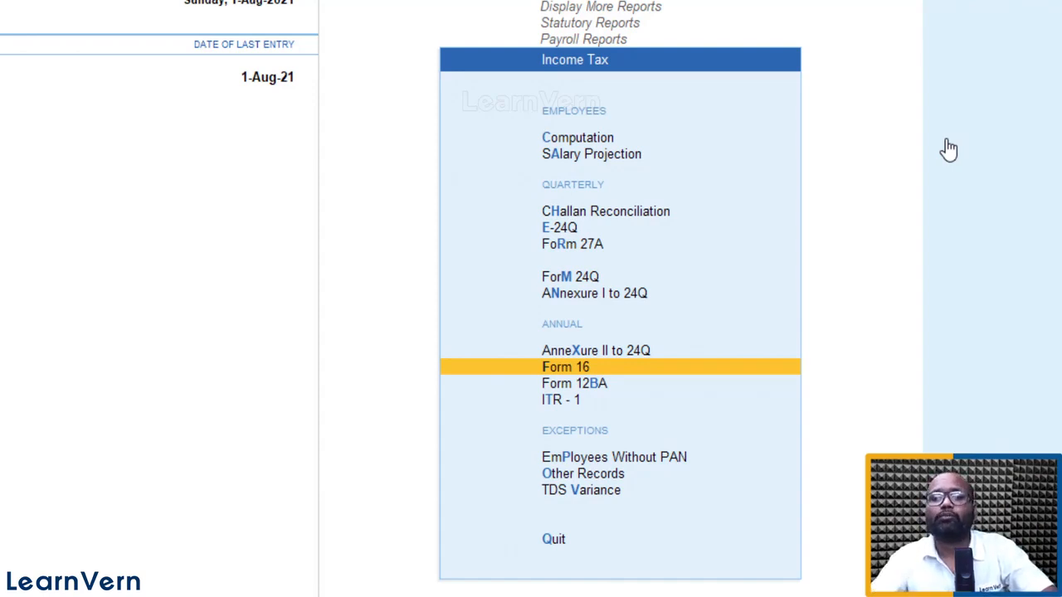
# View the Income Tax Challan Reconciliation report and close it
pyautogui.press('Up')
pyautogui.press('Up')
pyautogui.press('Up')
pyautogui.press('Up')
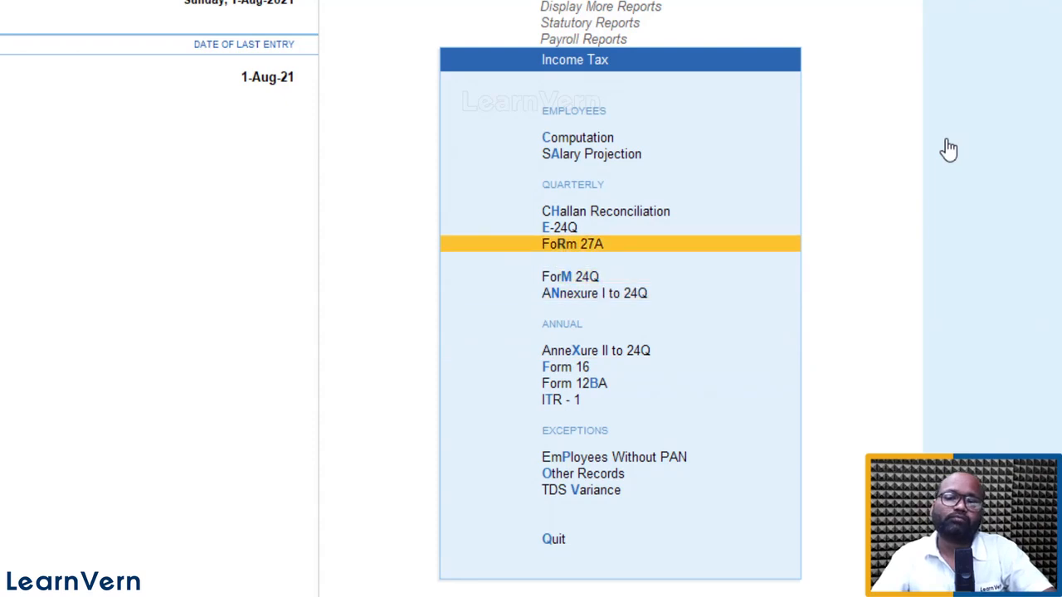
pyautogui.press('Up')
pyautogui.press('Up')
pyautogui.press('Return')
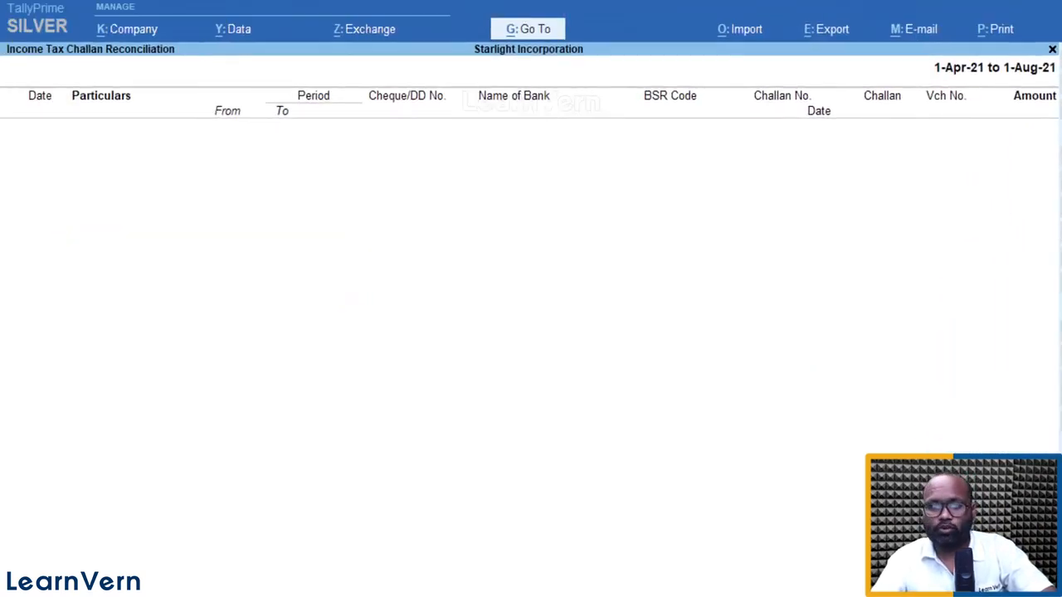
pyautogui.press('Escape')
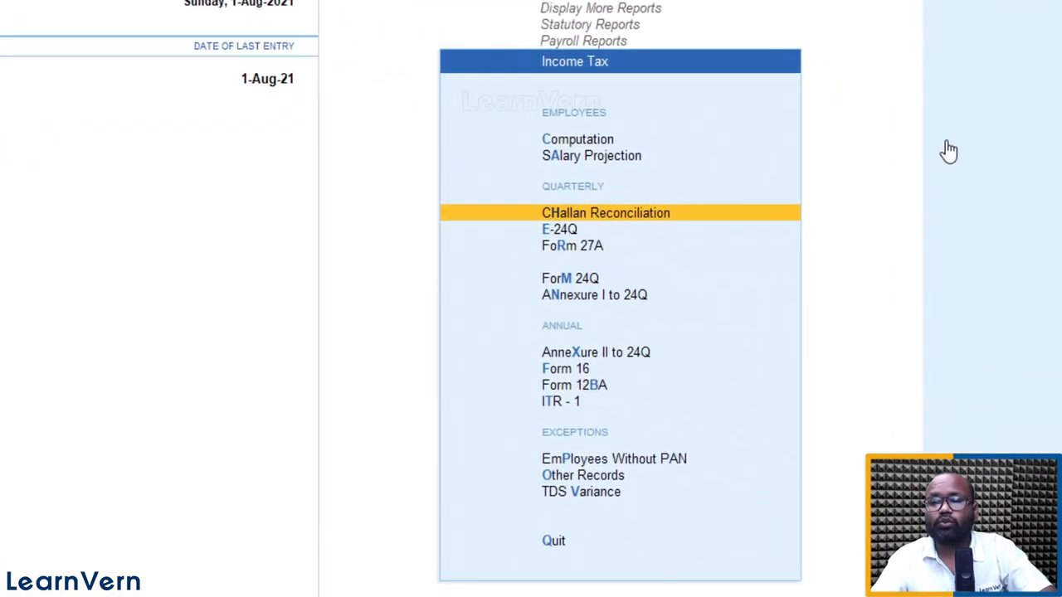
# Look over the quarterly, annual and exception report choices, and open the Other Records exception report
pyautogui.press('Down')
pyautogui.press('Down')
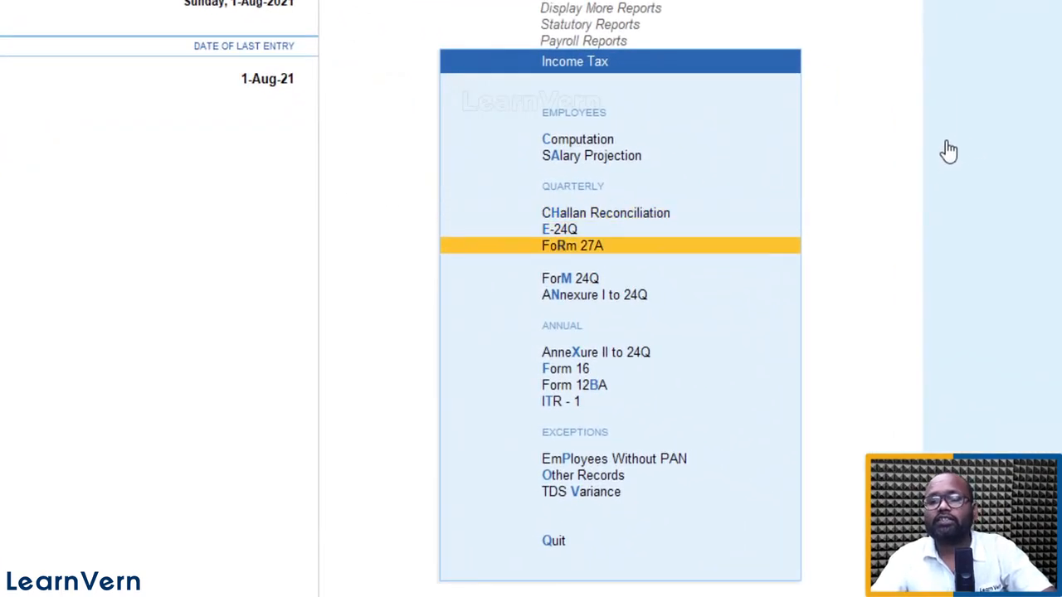
pyautogui.press('Down')
pyautogui.press('Down')
pyautogui.press('Down')
pyautogui.press('Down')
pyautogui.press('Down')
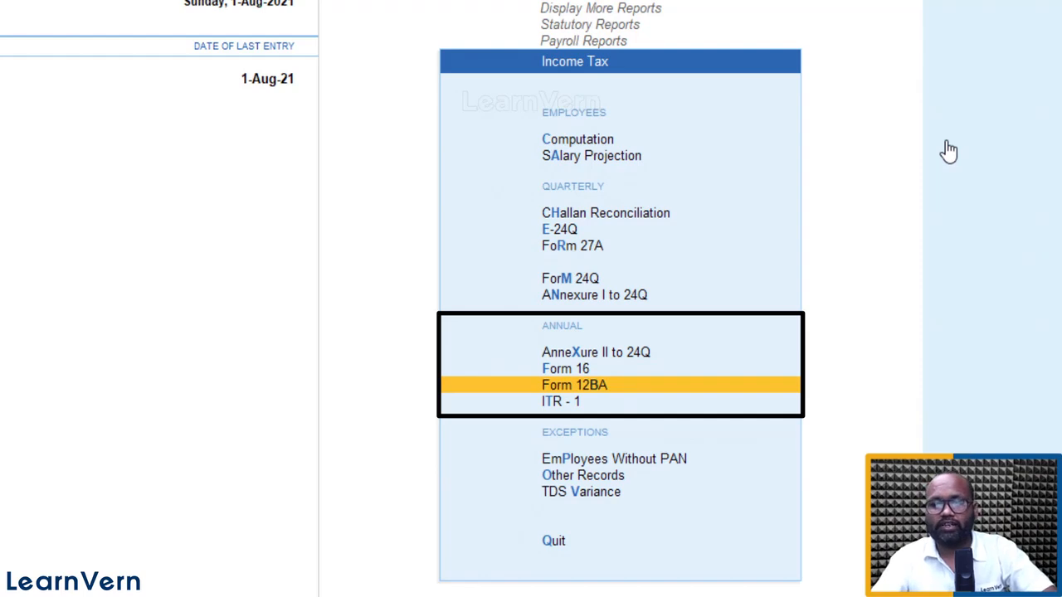
pyautogui.press('Down')
pyautogui.press('Down')
pyautogui.press('Down')
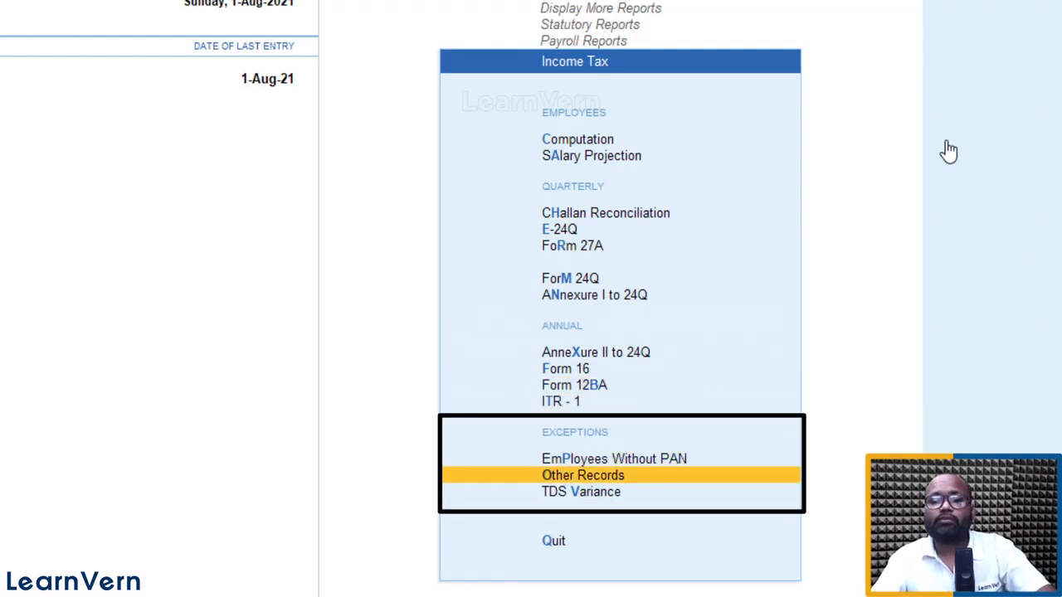
pyautogui.press('Return')
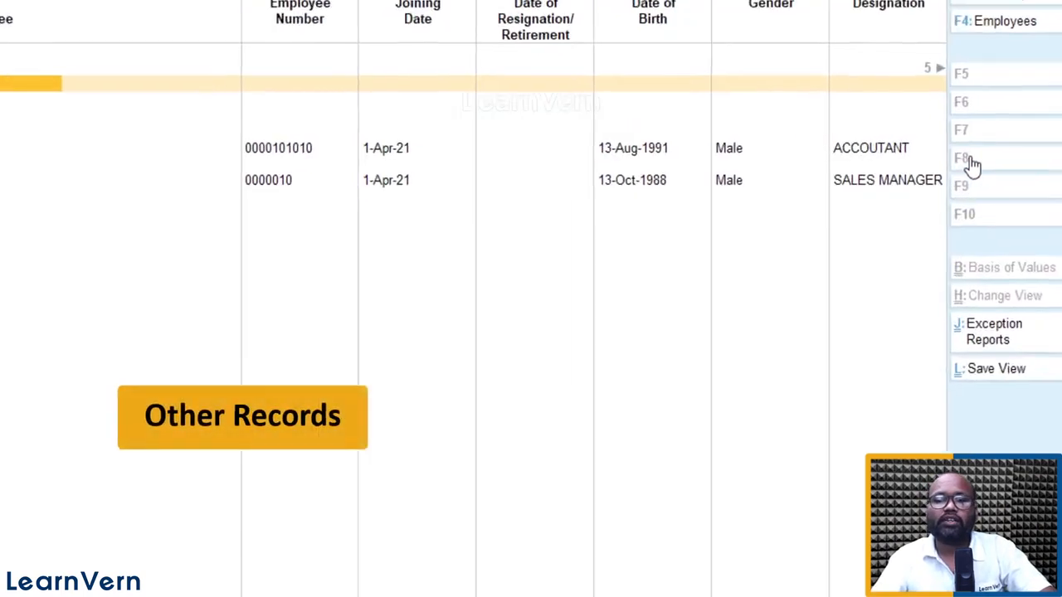
# Examine the employees' other records from the employee number column across to the bank account number column
pyautogui.press('Down')
pyautogui.press('Down')
pyautogui.press('Down')
pyautogui.press('Right')
pyautogui.press('Right')
pyautogui.press('Right')
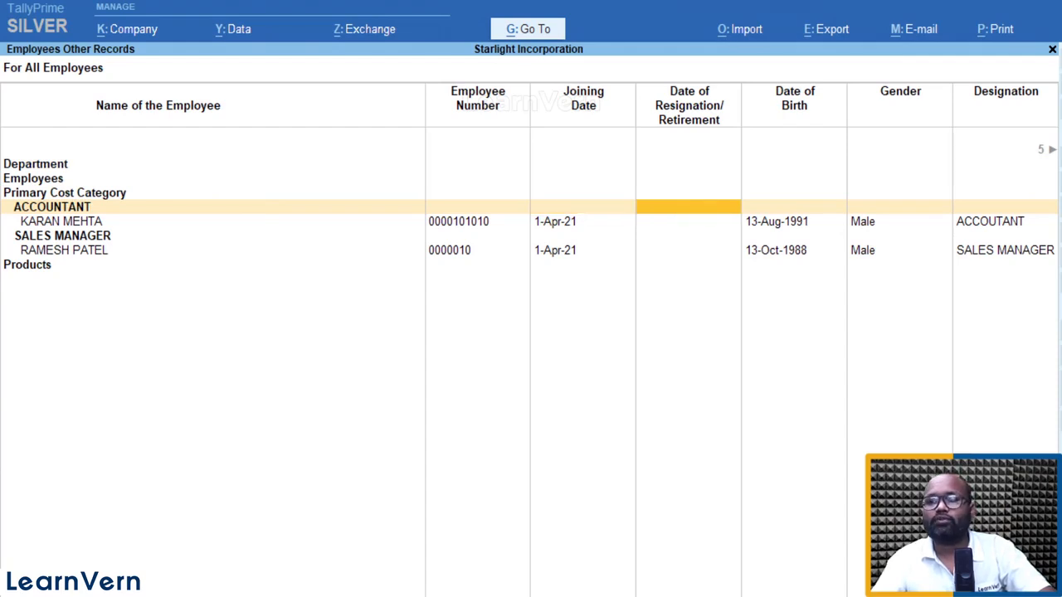
pyautogui.press('Right')
pyautogui.press('Right')
pyautogui.press('Right')
pyautogui.press('Right')
pyautogui.press('Right')
pyautogui.press('Right')
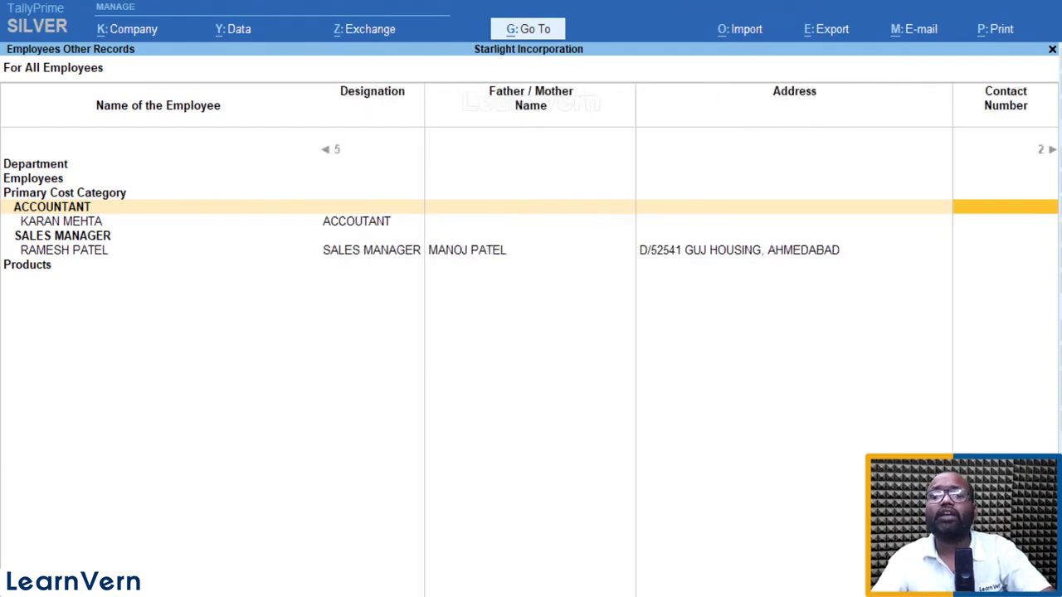
pyautogui.press('Right')
pyautogui.press('Right')
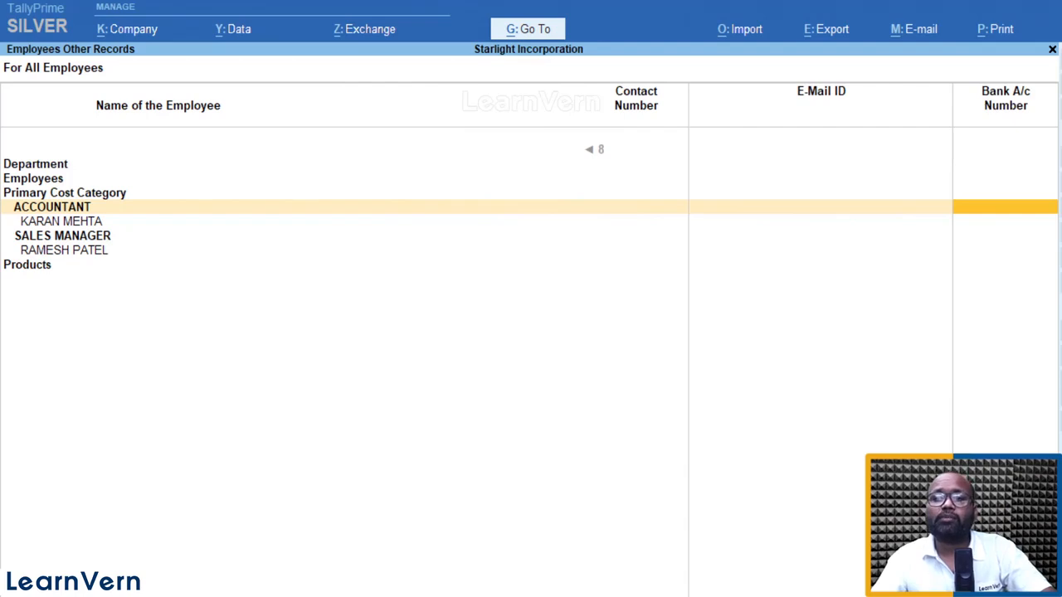
# Go back across the other records to the address column, and close the report
pyautogui.press('Left')
pyautogui.press('Left')
pyautogui.press('Left')
pyautogui.press('Left')
pyautogui.press('Left')
pyautogui.press('Left')
pyautogui.press('Left')
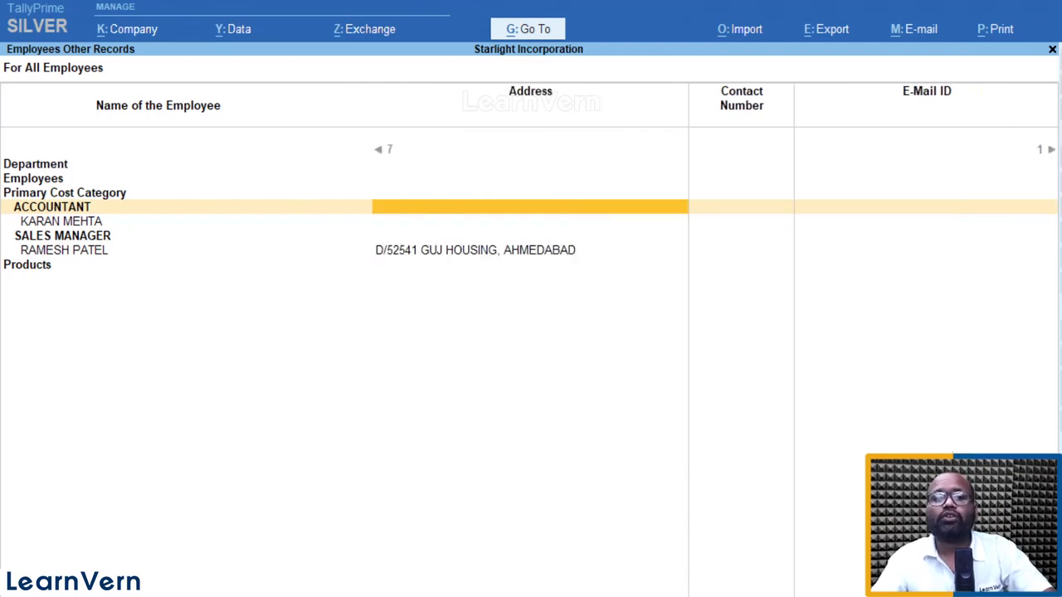
pyautogui.press('Down')
pyautogui.press('Escape')
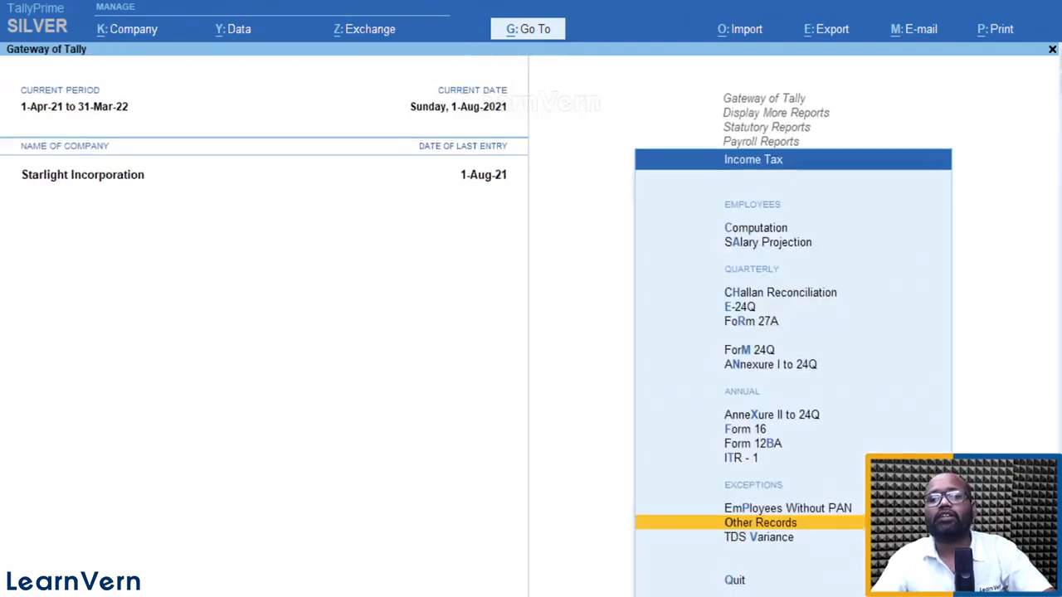
# View the TDS Variance report for all employees, checking the monthly TDS and variance amounts, and close it
pyautogui.press('Down')
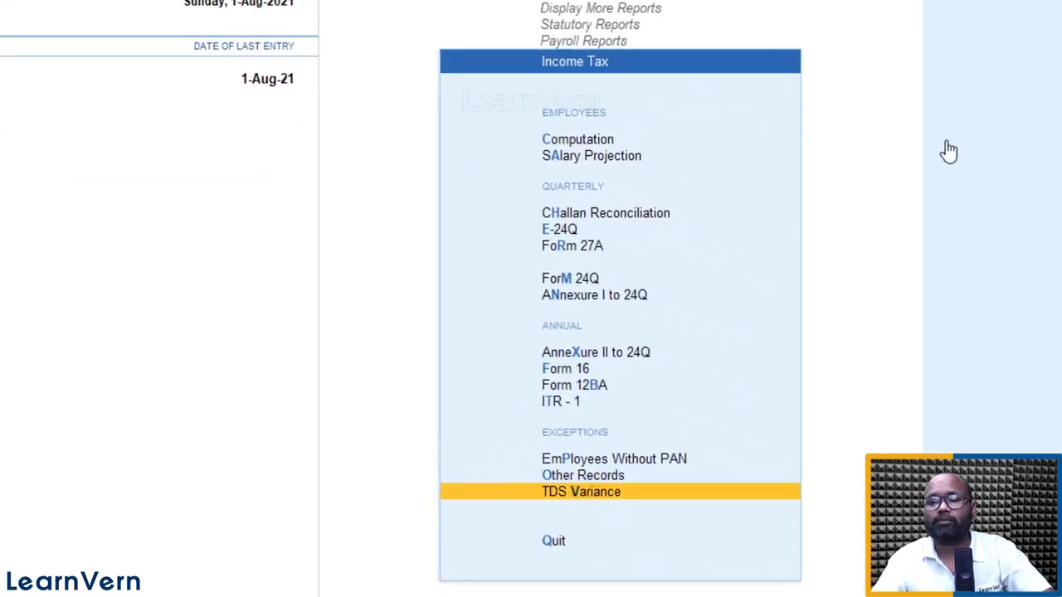
pyautogui.press('Up')
pyautogui.press('Down')
pyautogui.press('Return')
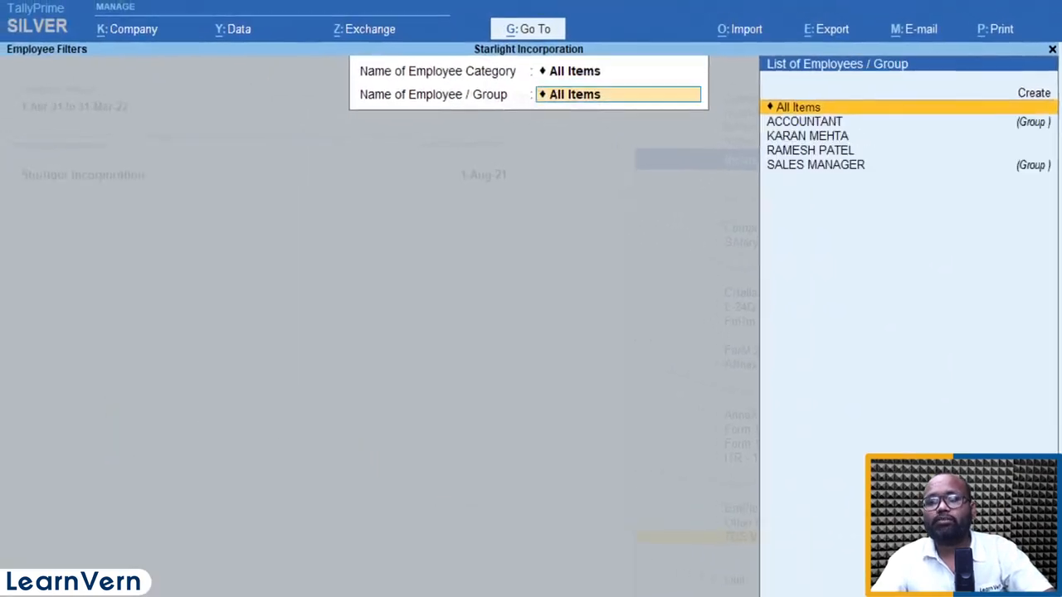
pyautogui.press('Return')
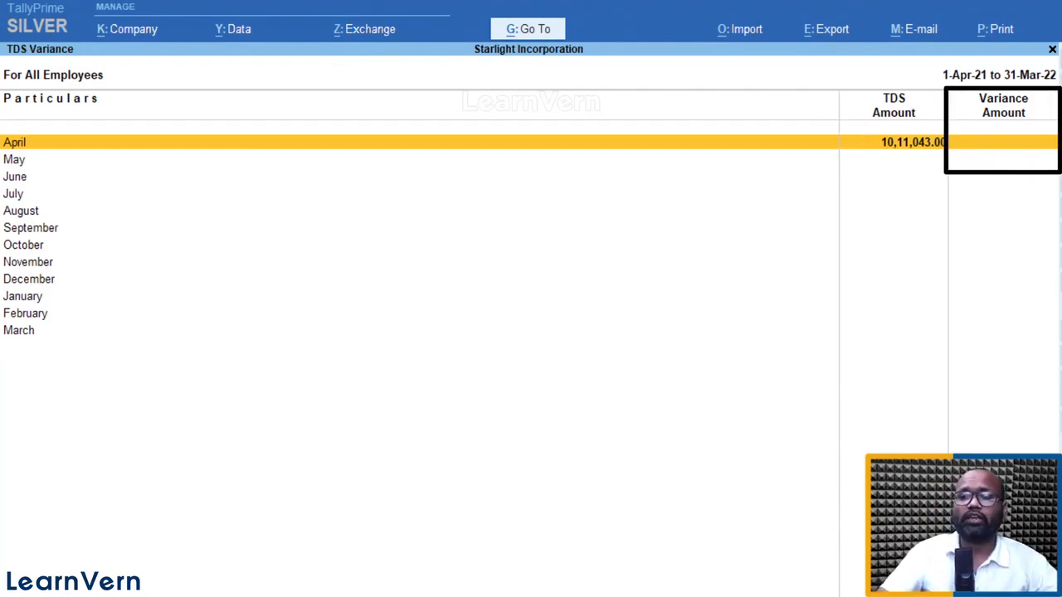
pyautogui.press('Escape')
pyautogui.press('Escape')
pyautogui.press('Escape')
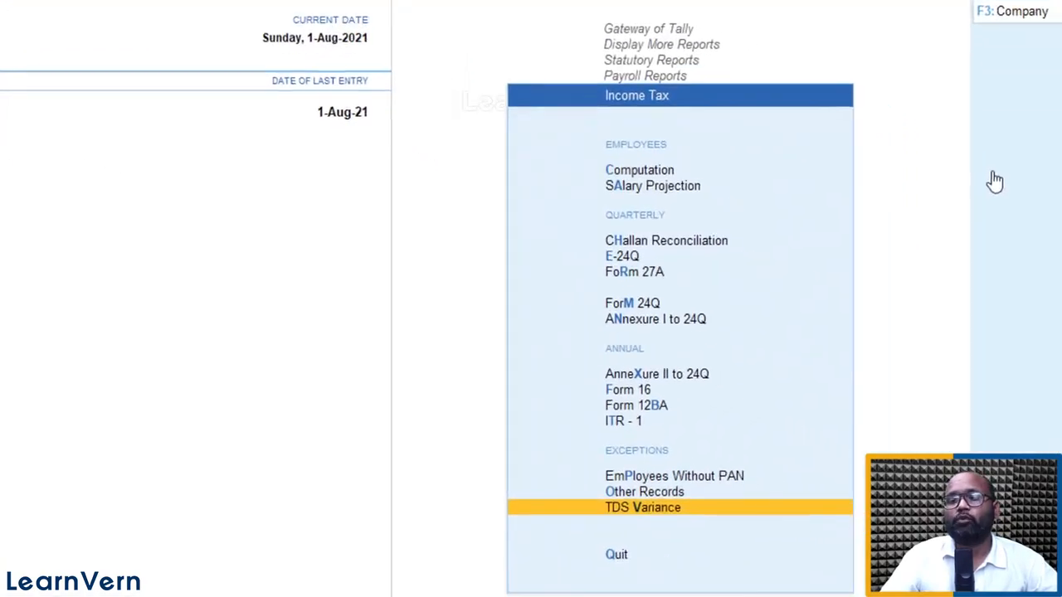
# View the Employees Without PAN report, expand it from exceptions only to all employees, and return to the Payroll Reports list
pyautogui.press('Up')
pyautogui.press('Up')
pyautogui.press('Return')
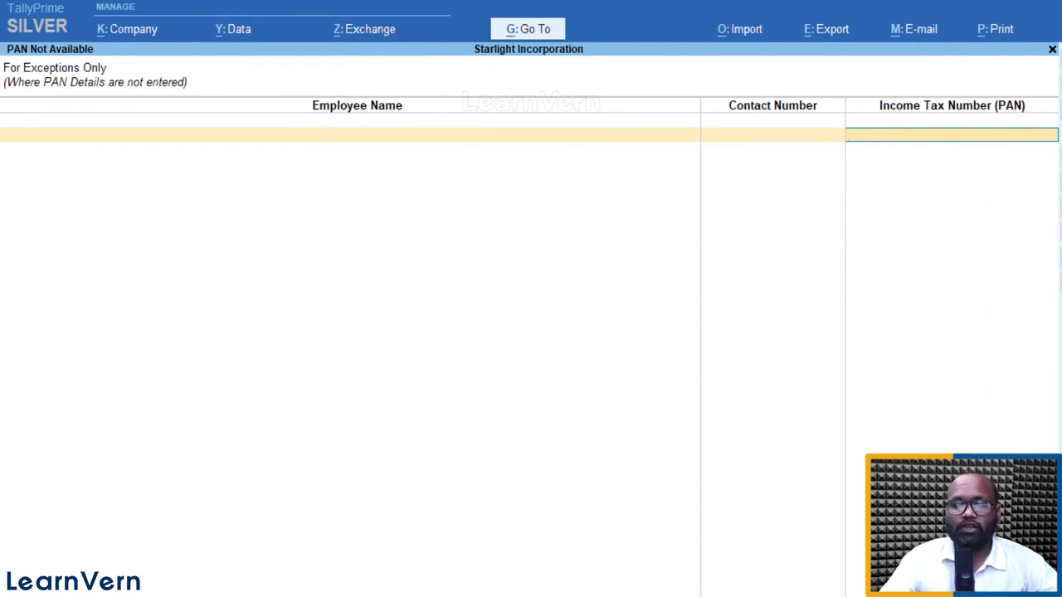
pyautogui.press('F8')
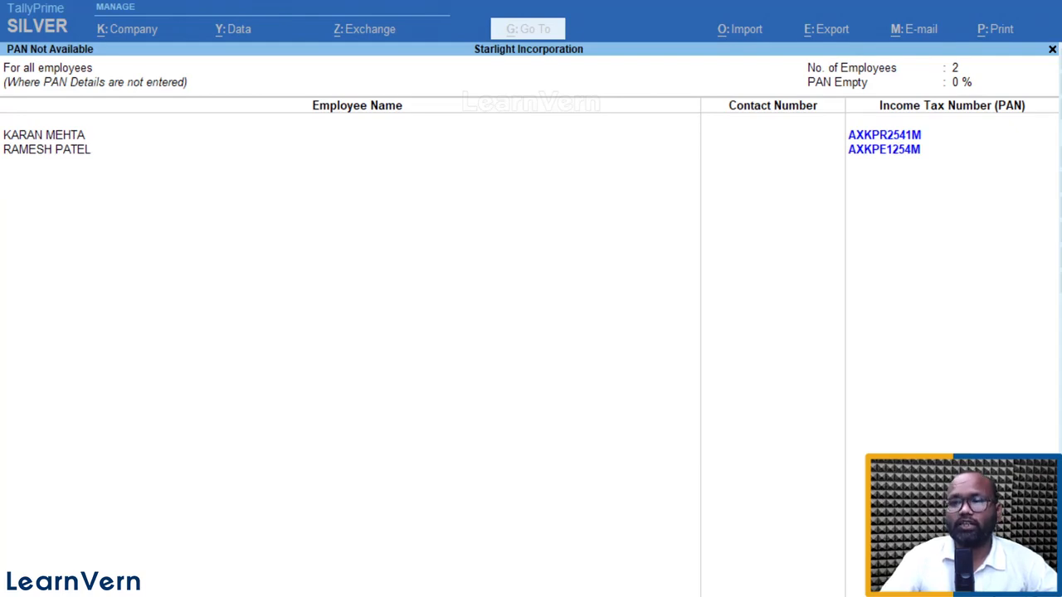
pyautogui.press('Escape')
pyautogui.press('Escape')
pyautogui.press('Escape')
pyautogui.press('Return')
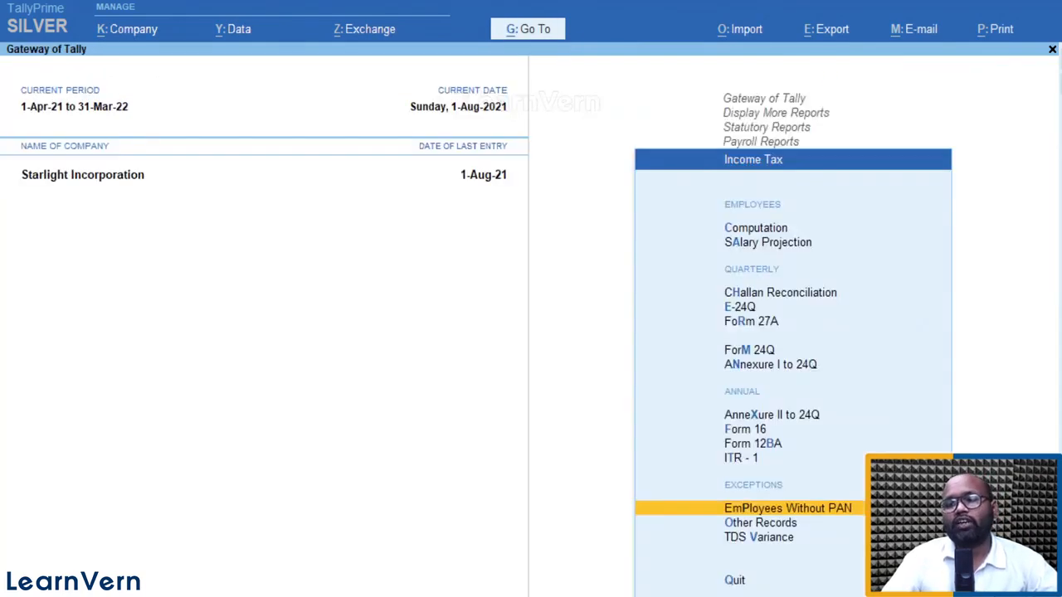
pyautogui.press('Escape')
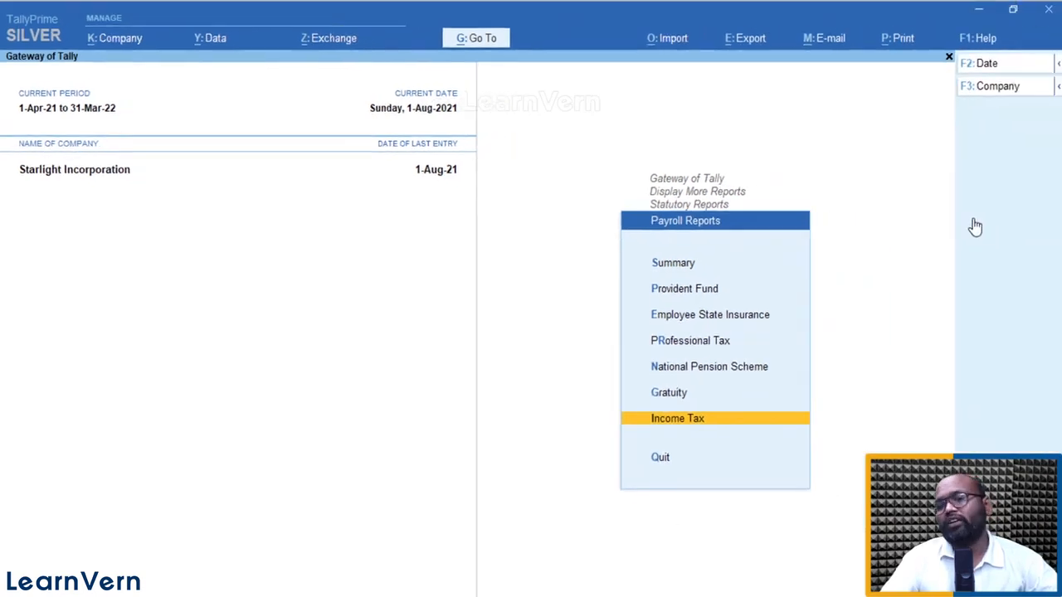
pyautogui.press('Up')
pyautogui.press('Up')
pyautogui.press('Up')
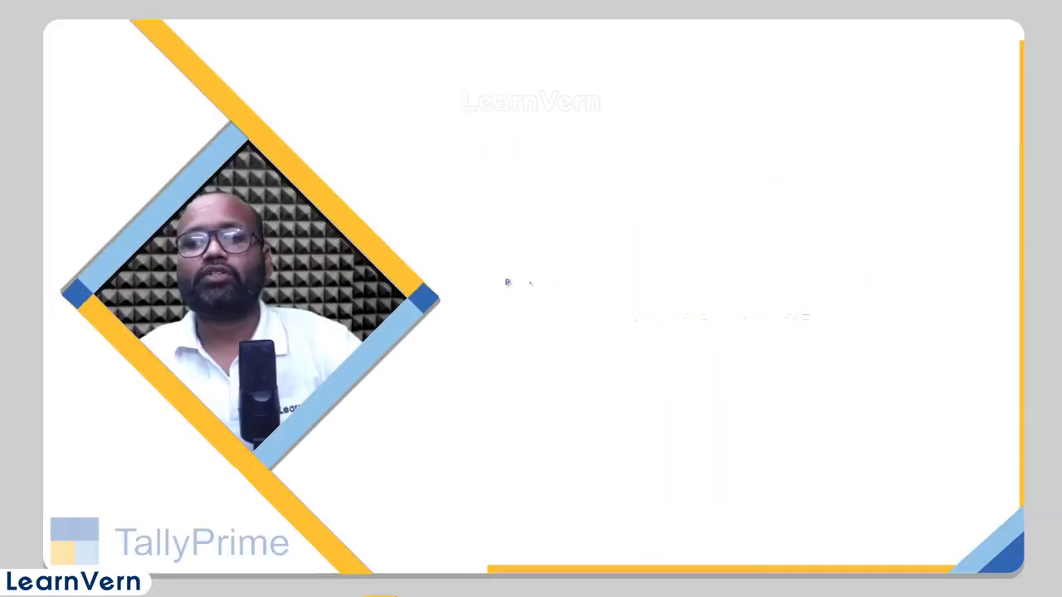